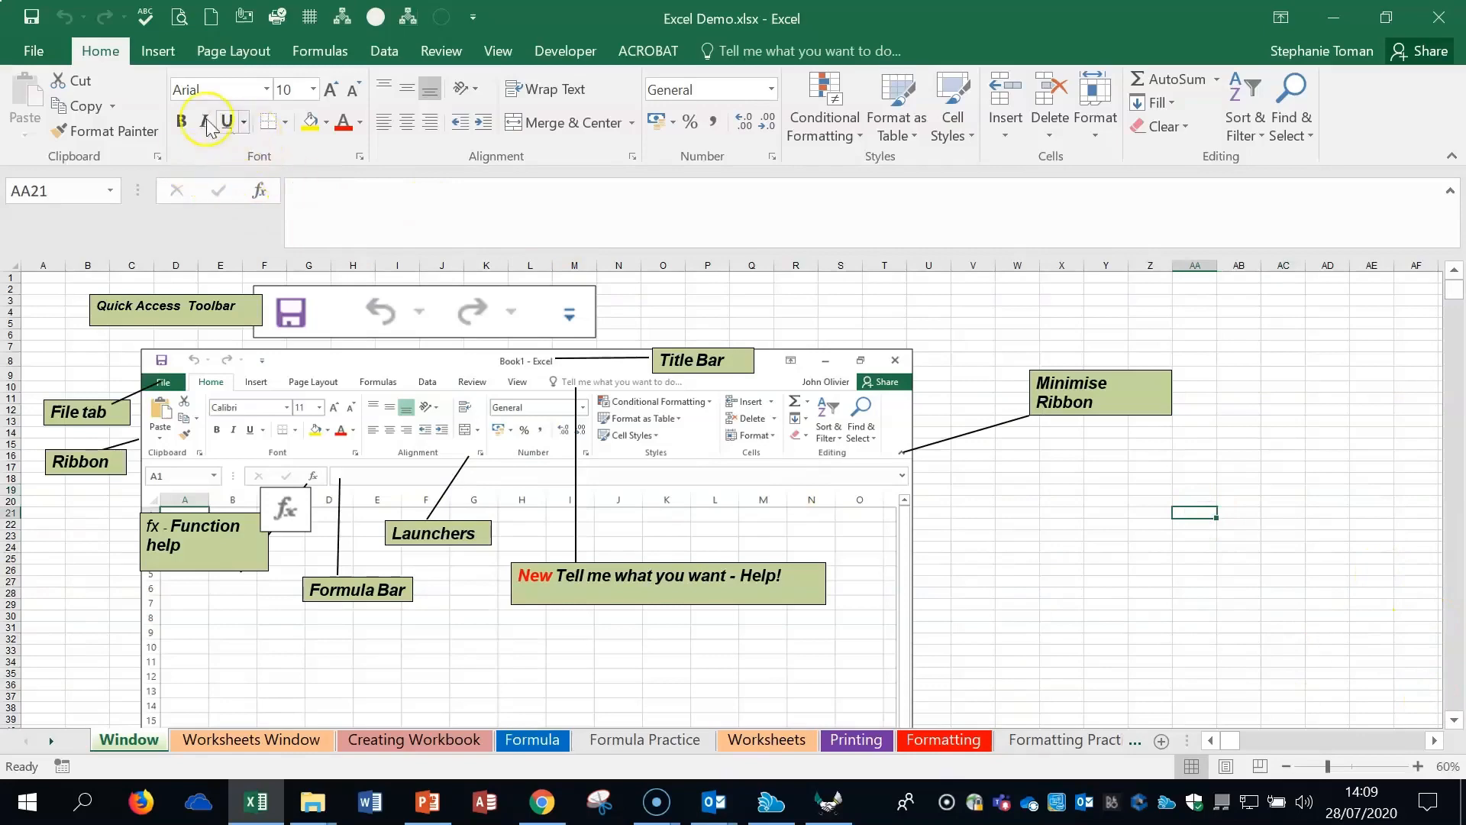
# Search for a function with "count cells" and review the descriptions of COUNT and COUNTA
pyautogui.click(266, 191)
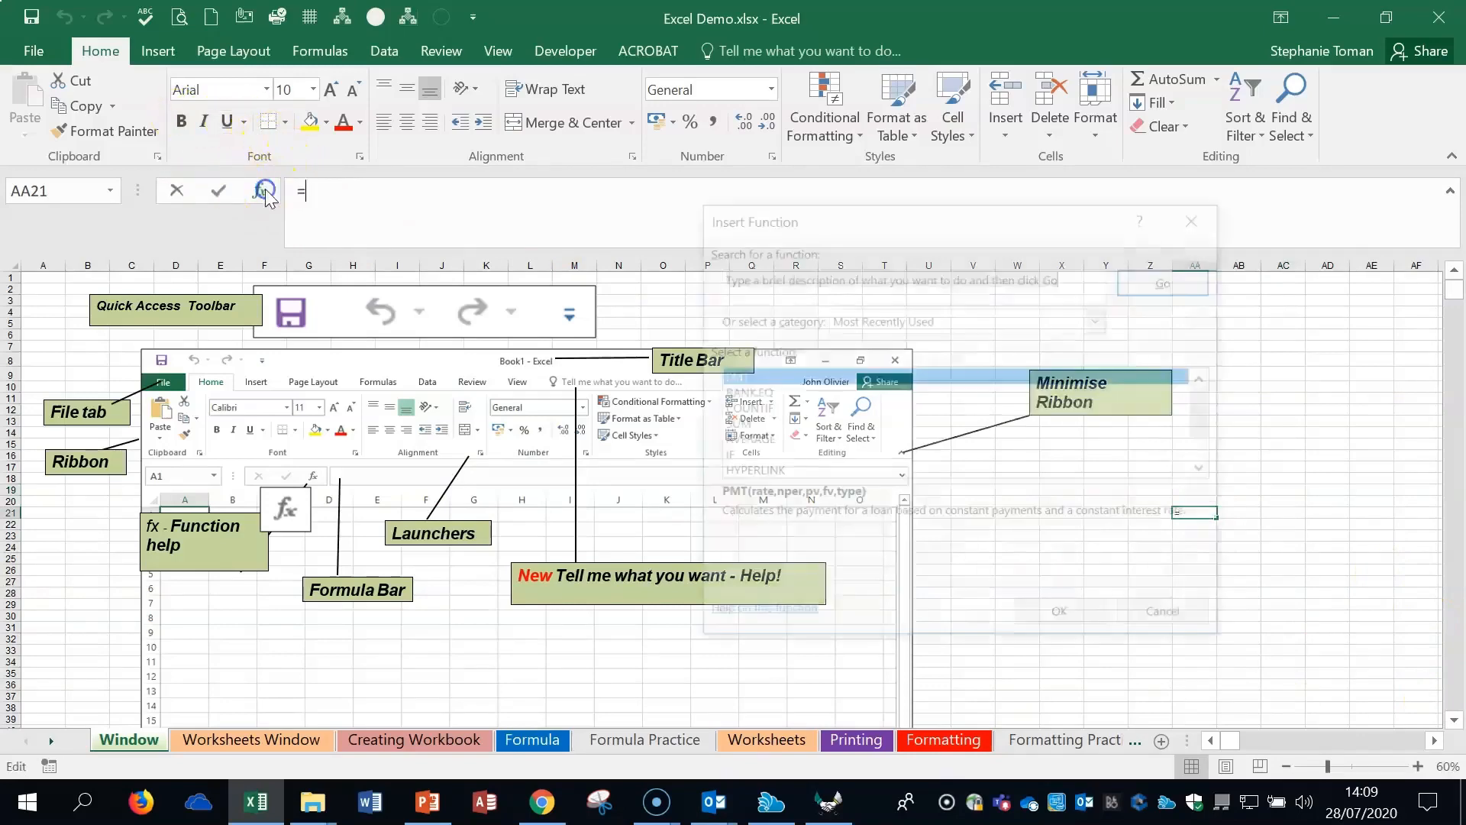
pyautogui.moveTo(959, 206); pyautogui.dragTo(1067, 235)
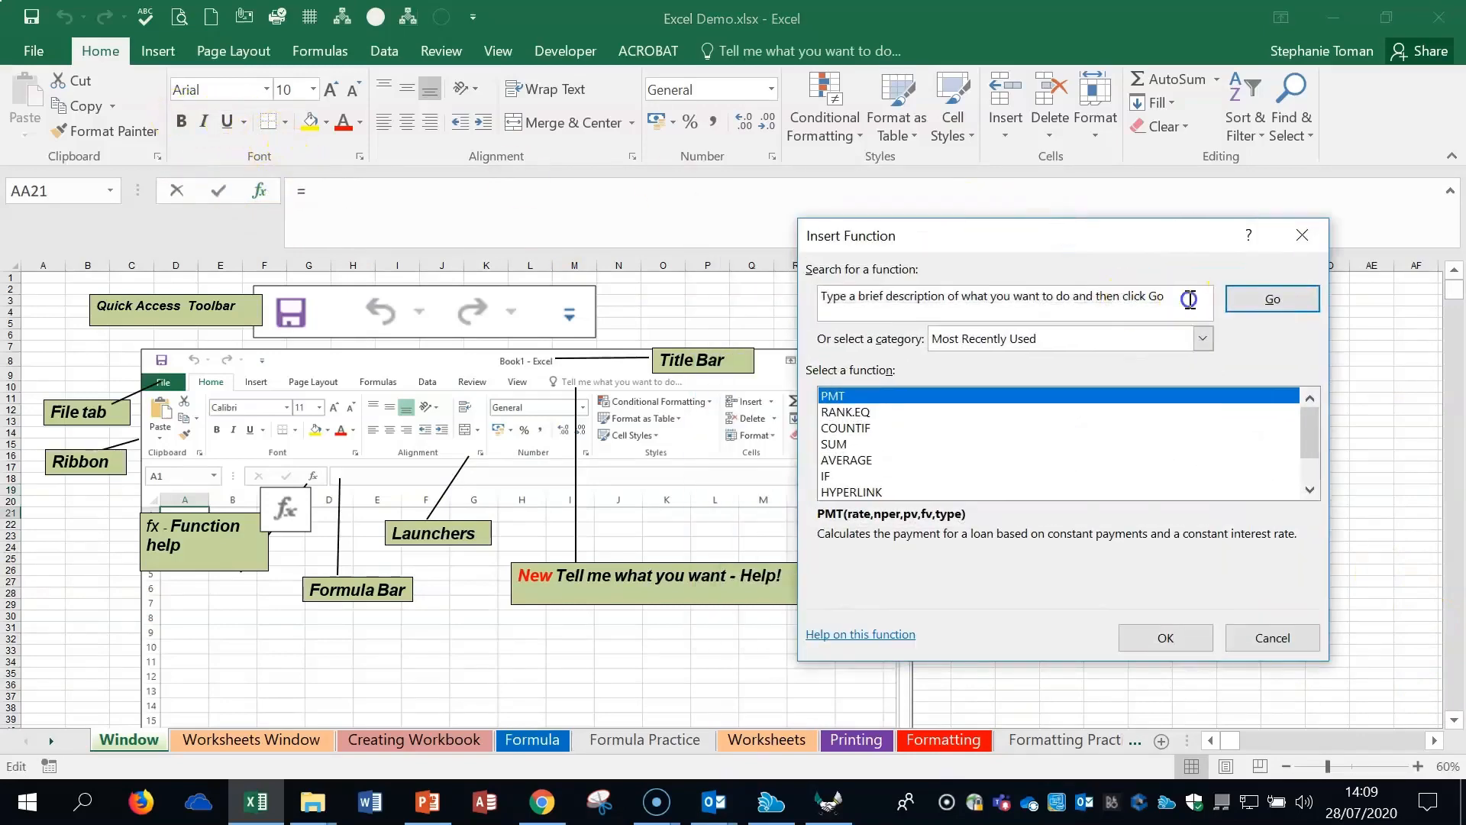
pyautogui.write('count cells')
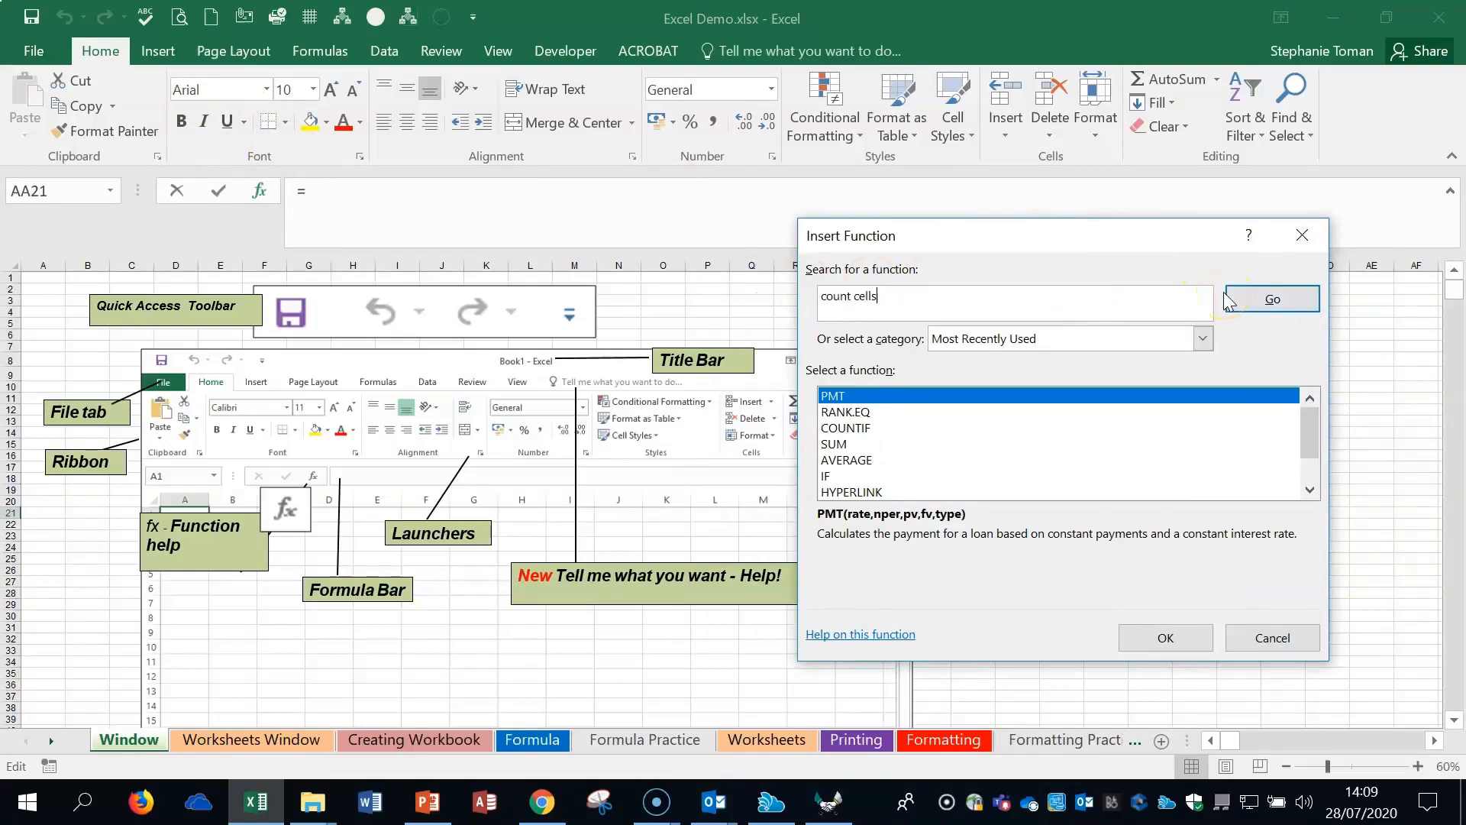
pyautogui.click(1266, 300)
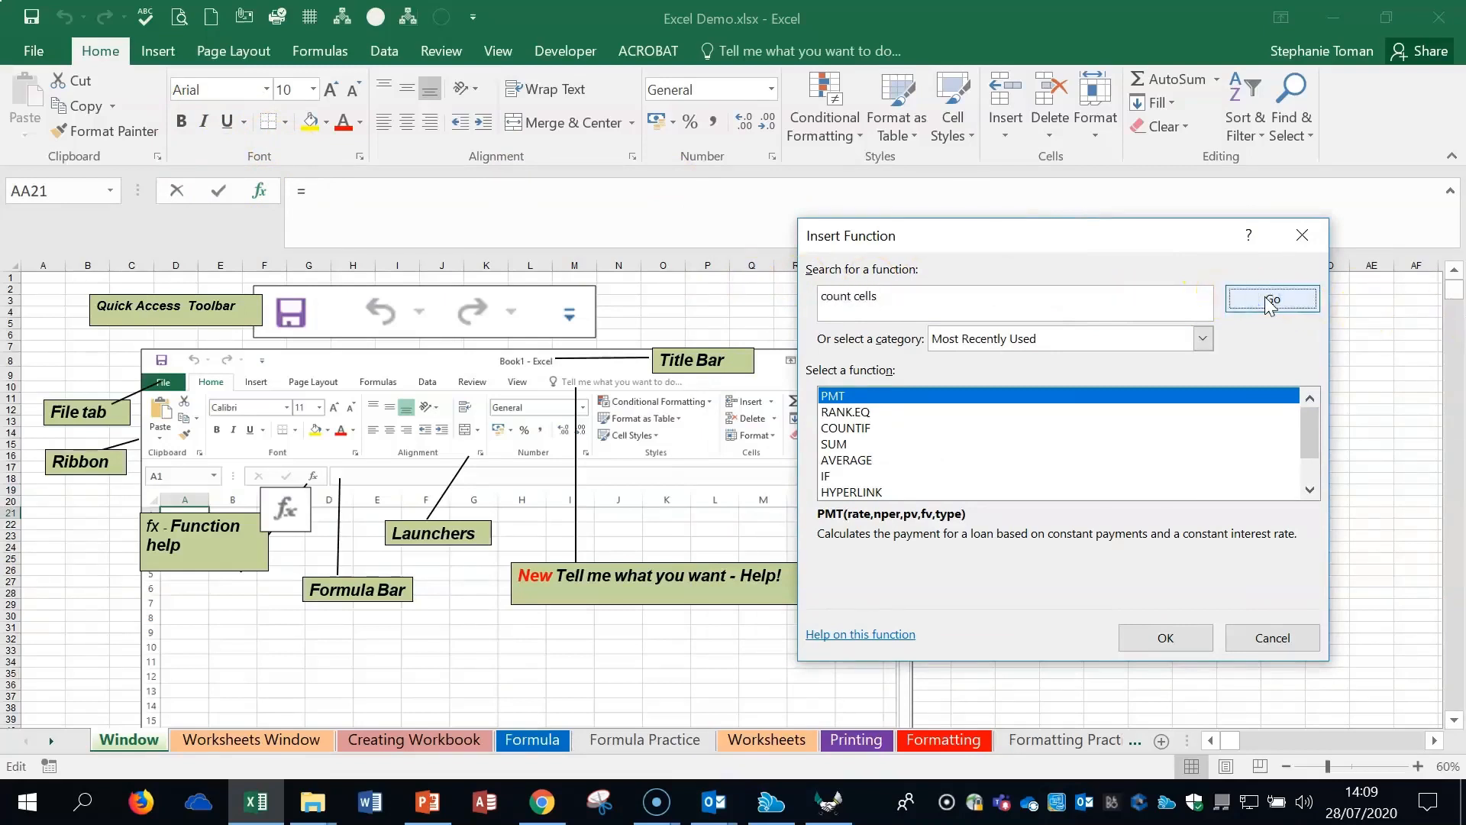
pyautogui.click(864, 398)
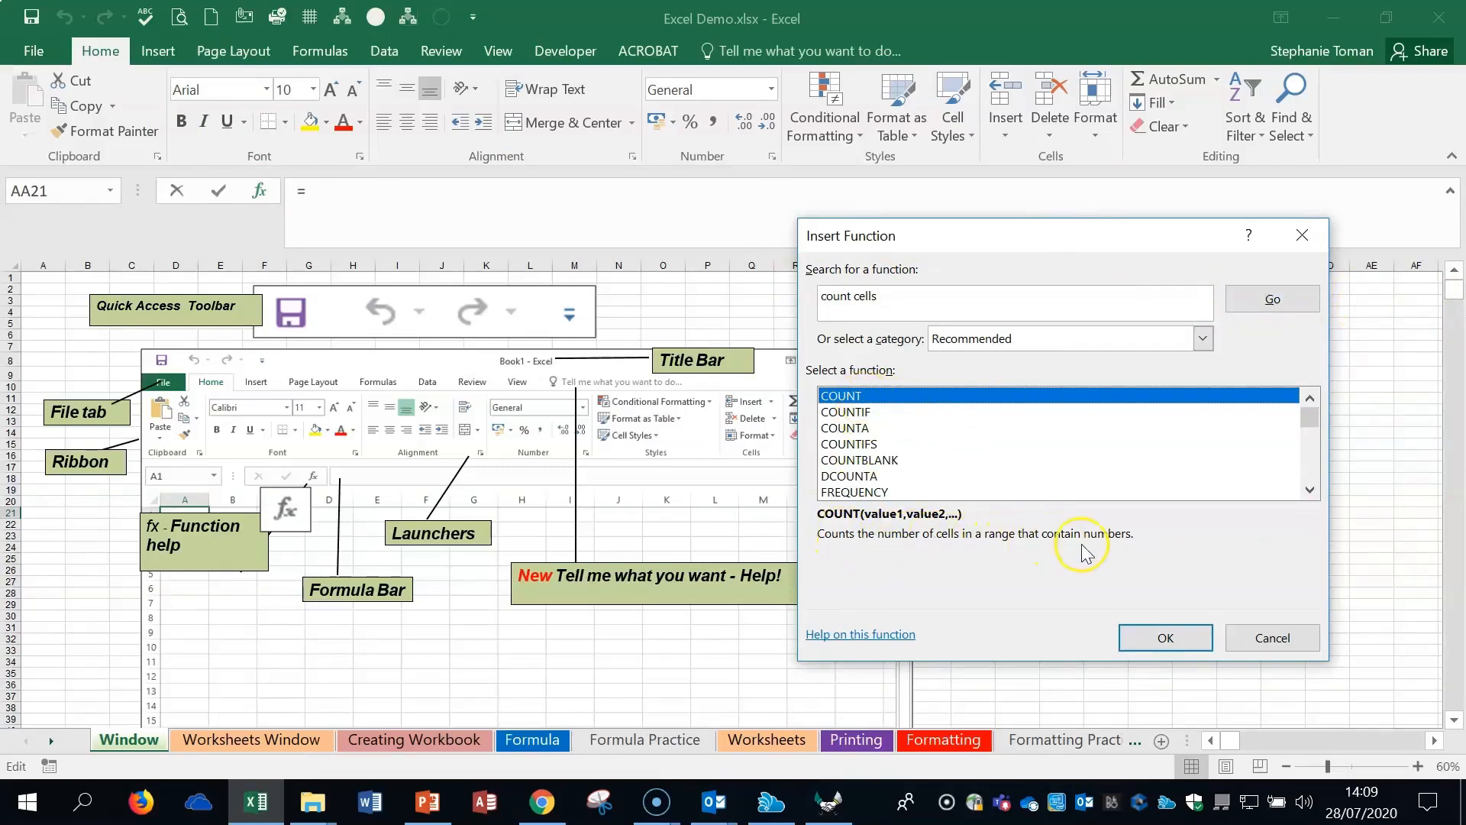
pyautogui.click(846, 429)
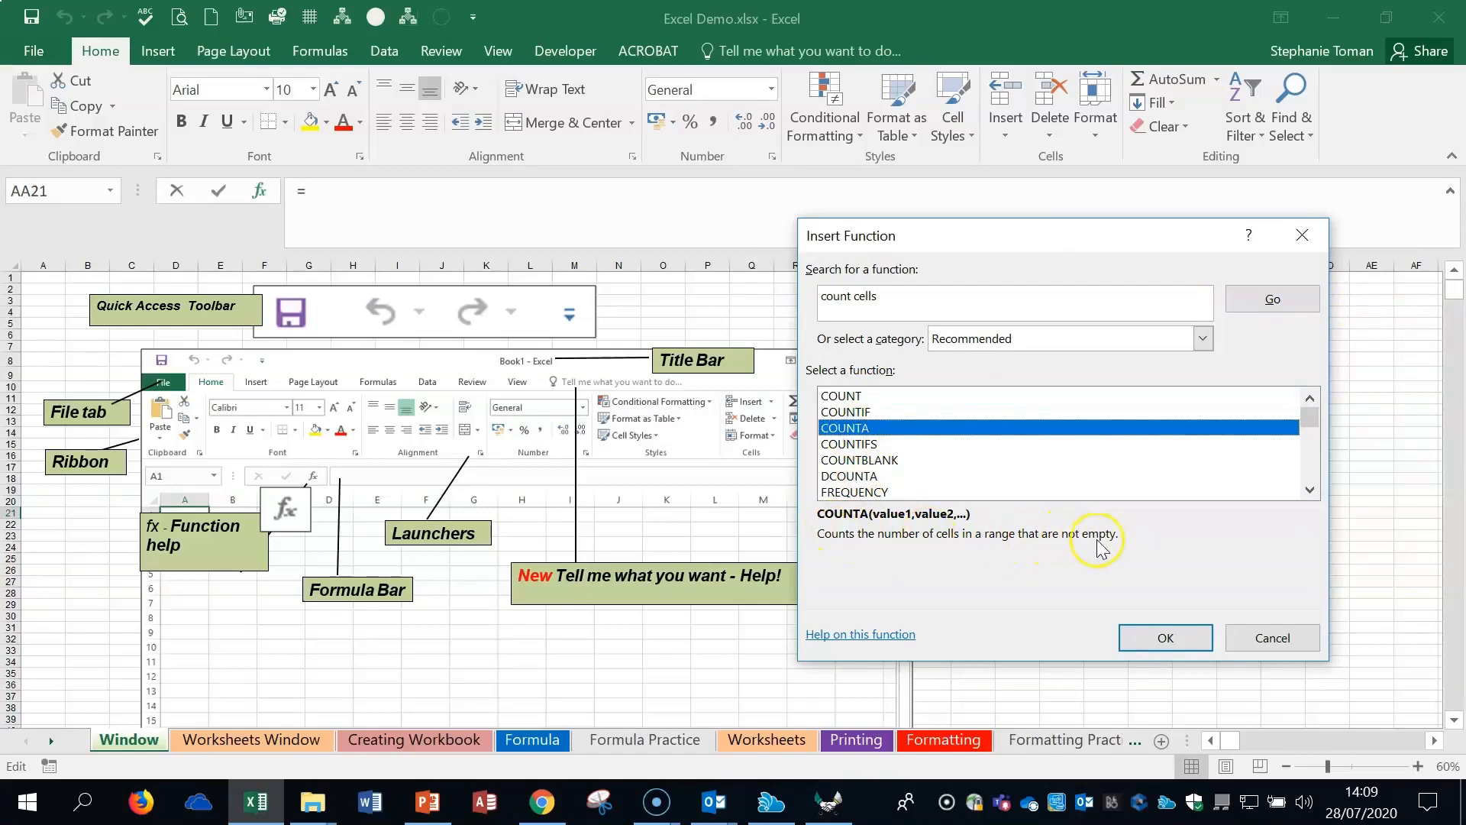
# Try inserting the COUNTA function into cell AA21, cancel it at the arguments stage, and select cell AC24
pyautogui.click(1162, 640)
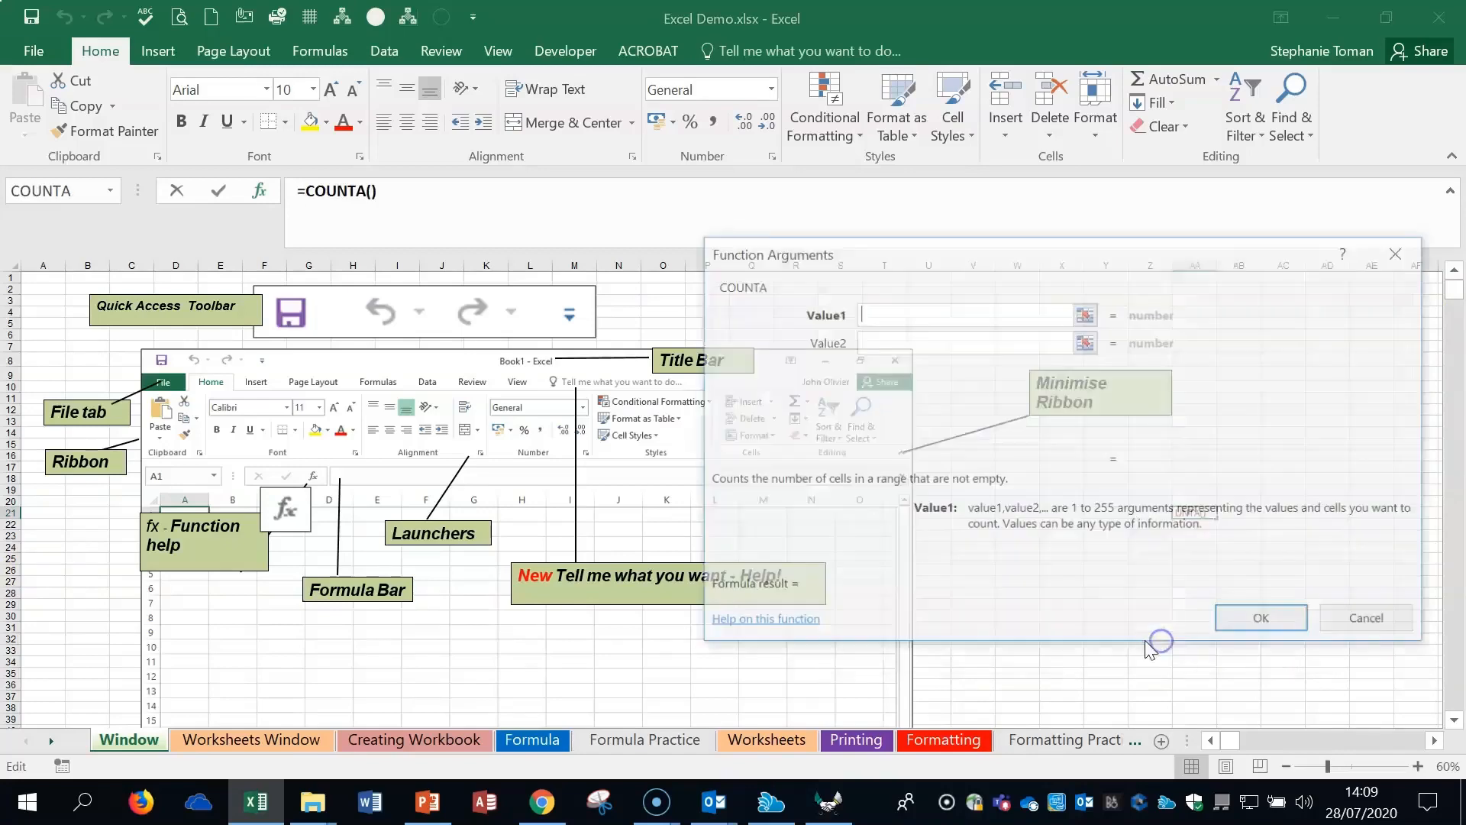
pyautogui.click(1402, 250)
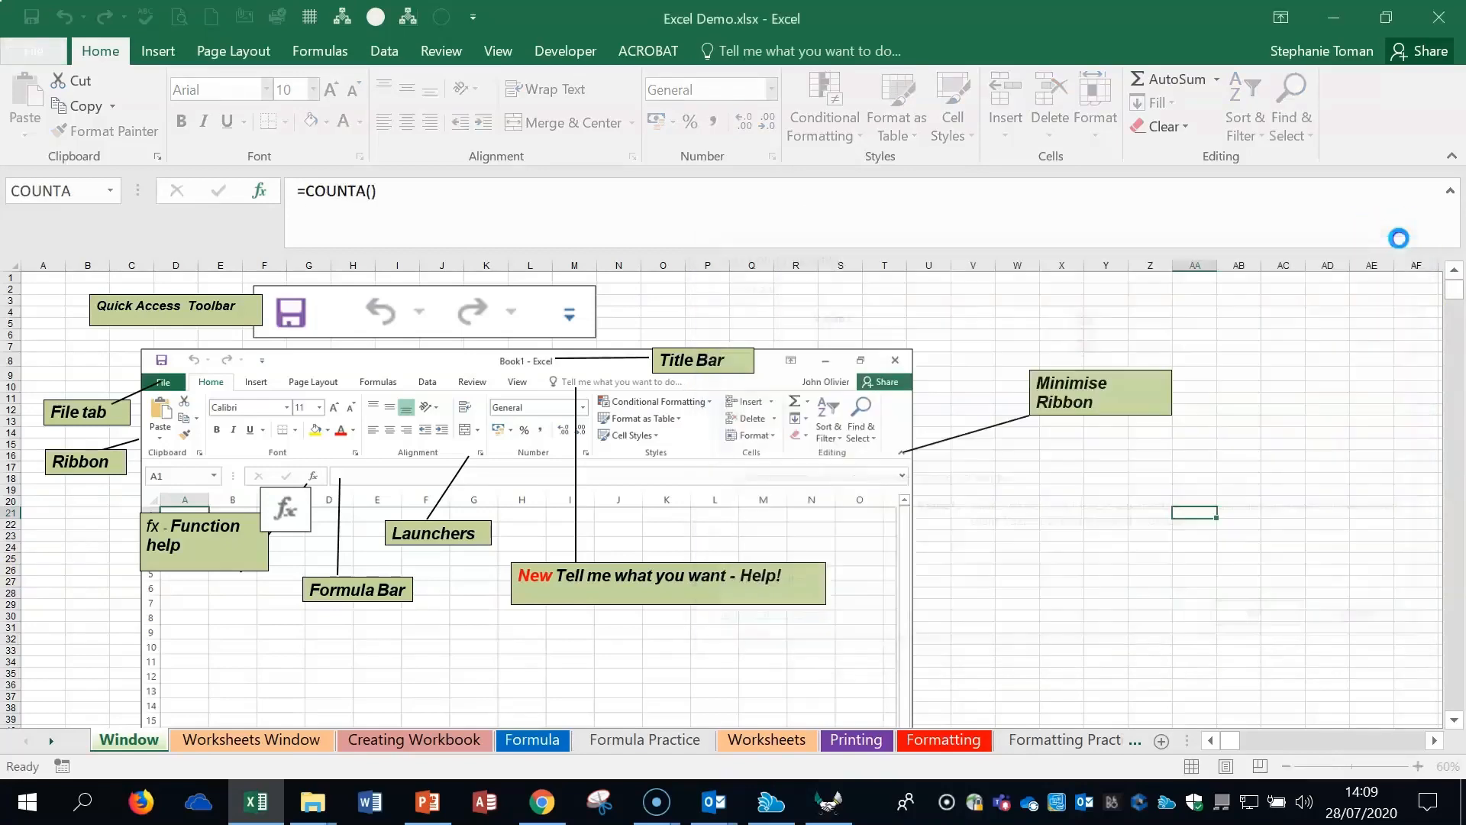
pyautogui.click(1061, 605)
pyautogui.click(1283, 554)
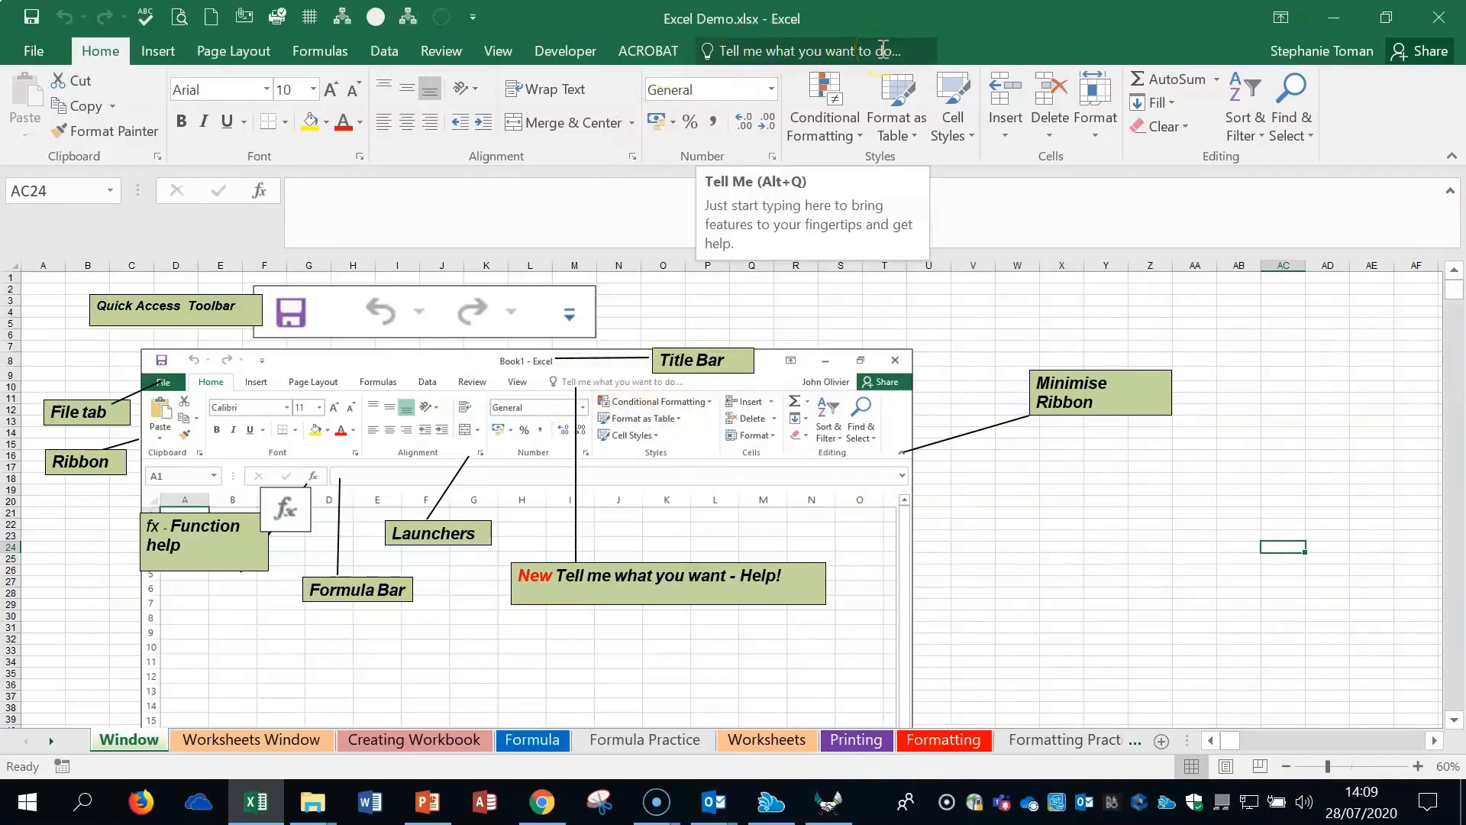
# Look up the suggested "freeze the top row" query in Tell Me and dismiss the suggestions
pyautogui.click(752, 49)
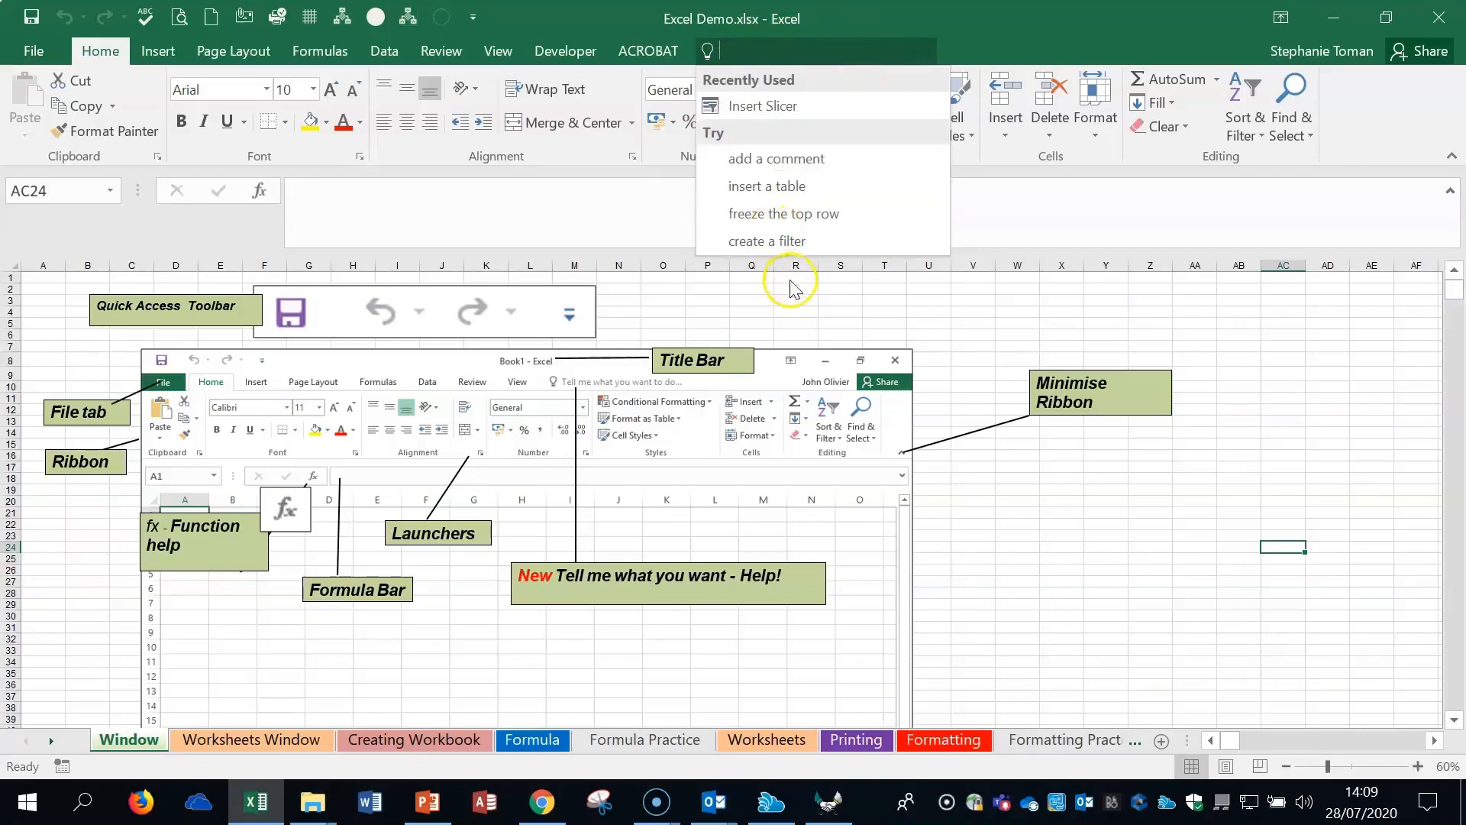
pyautogui.click(796, 221)
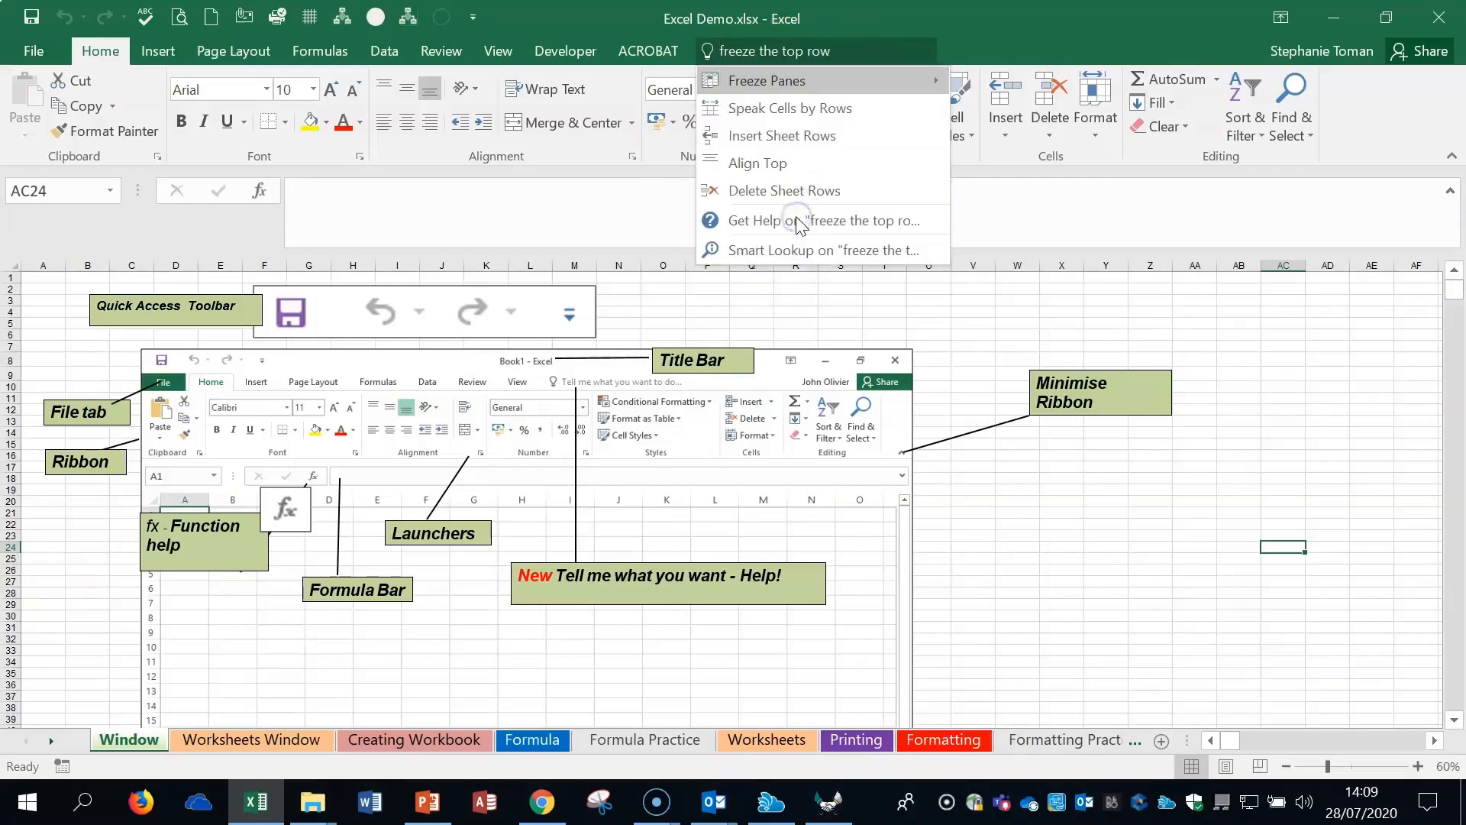
pyautogui.click(1161, 576)
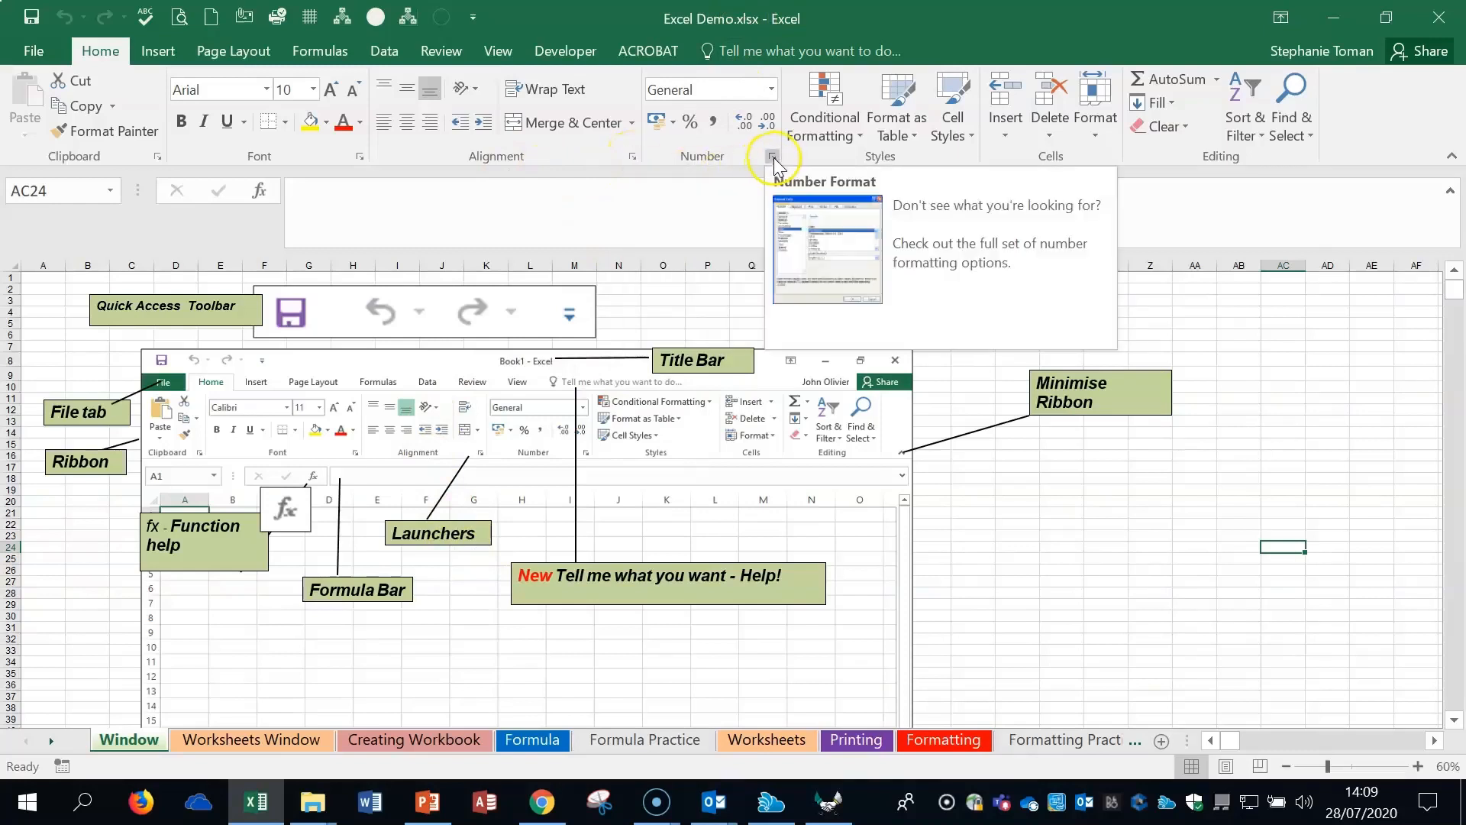
# Review the Number, Alignment, Font, Border, Fill and Protection settings in Format Cells without changing anything
pyautogui.click(360, 156)
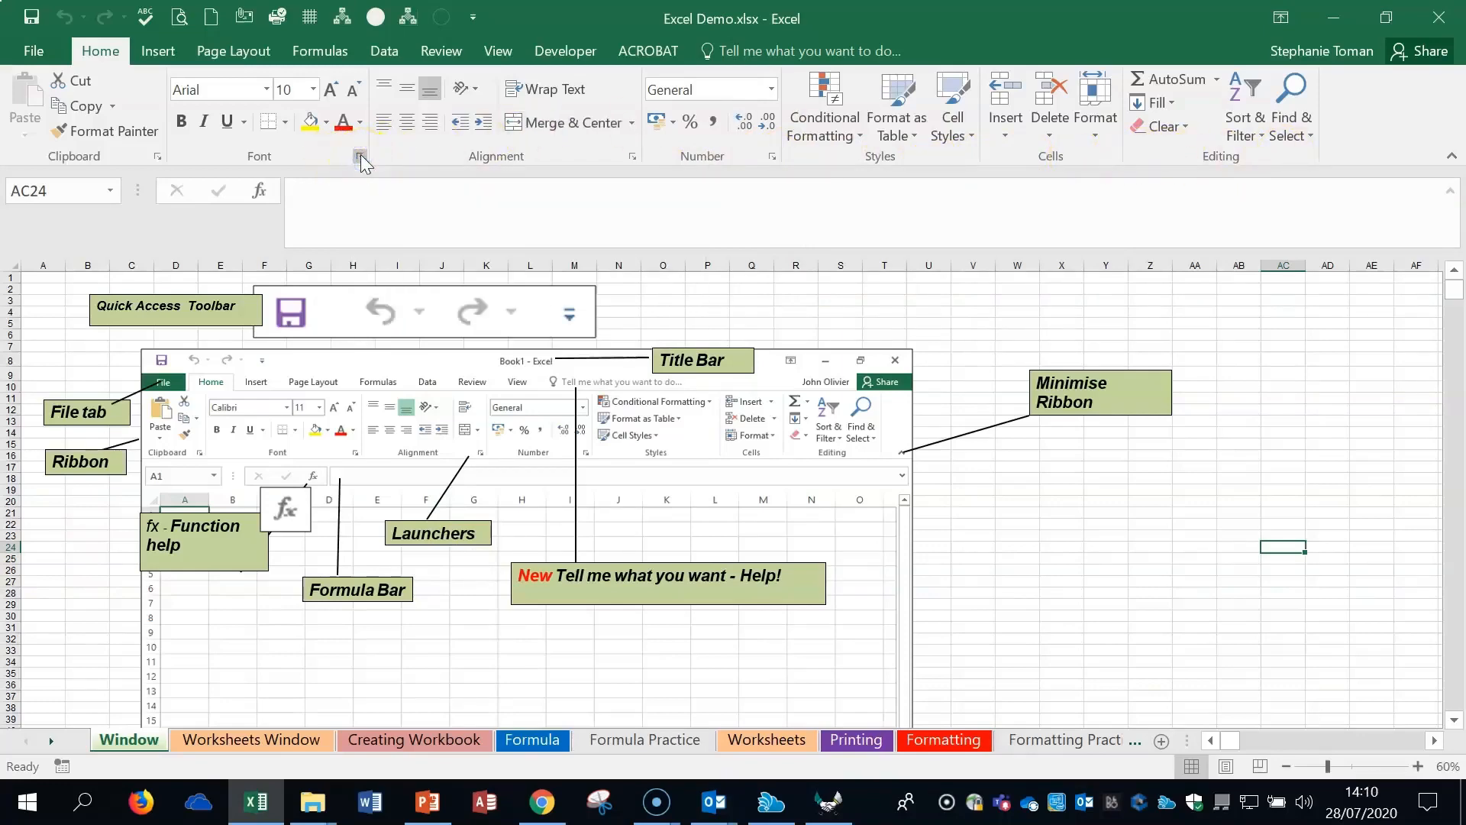
pyautogui.moveTo(1031, 173); pyautogui.dragTo(963, 120)
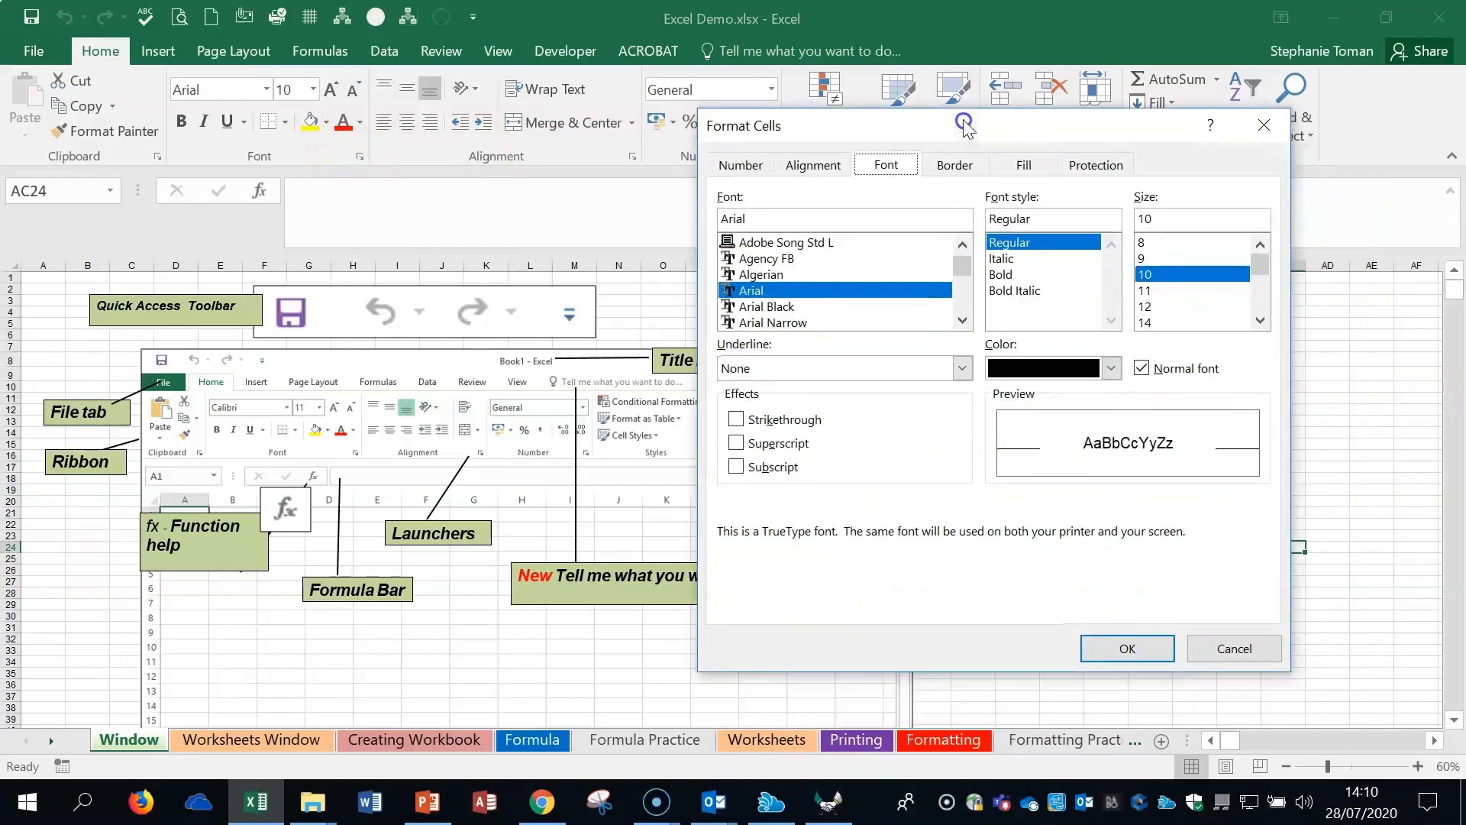
pyautogui.click(732, 170)
pyautogui.click(813, 165)
pyautogui.click(886, 164)
pyautogui.click(954, 164)
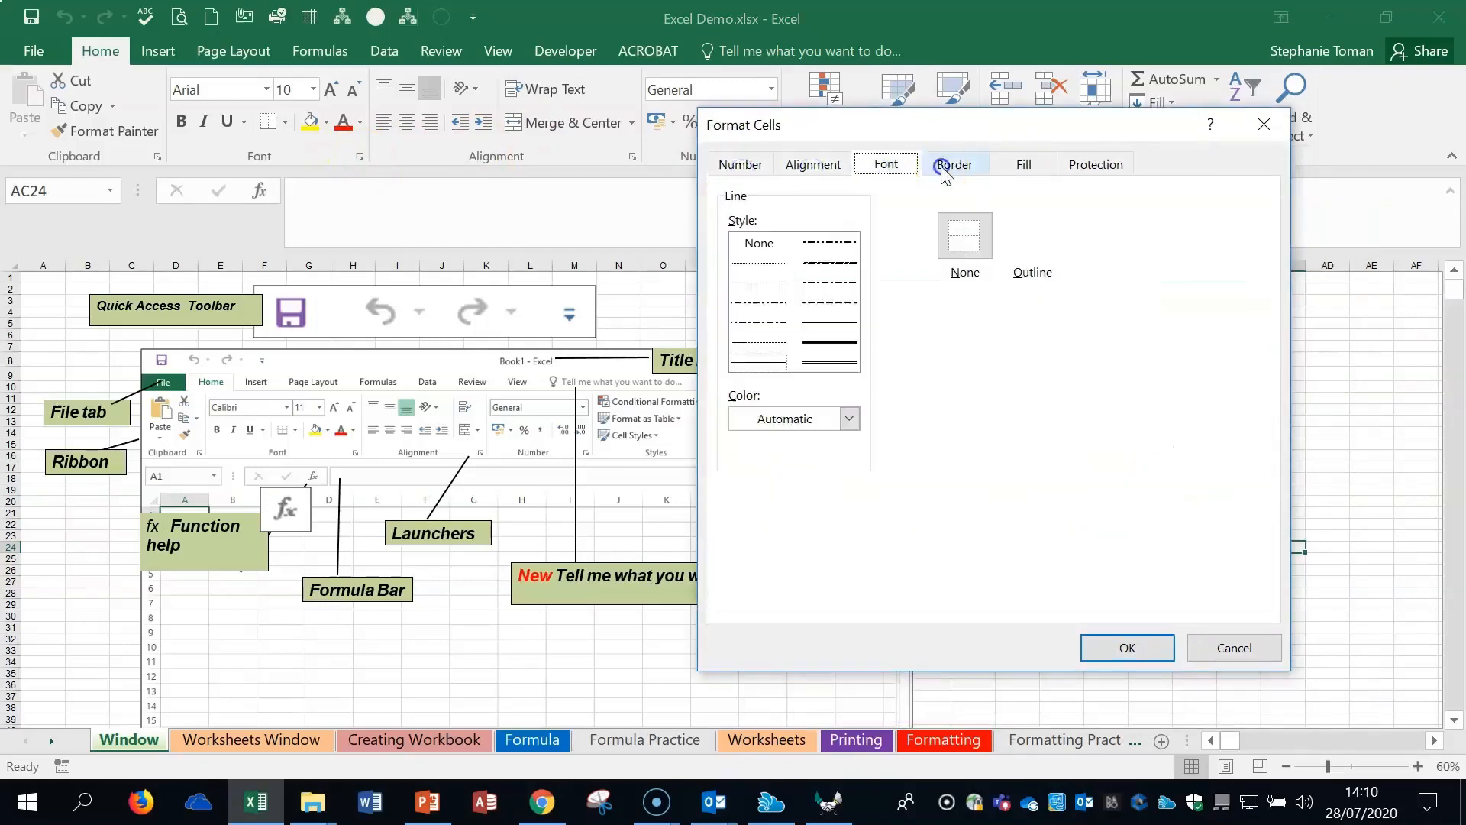
pyautogui.click(1011, 166)
pyautogui.click(1100, 164)
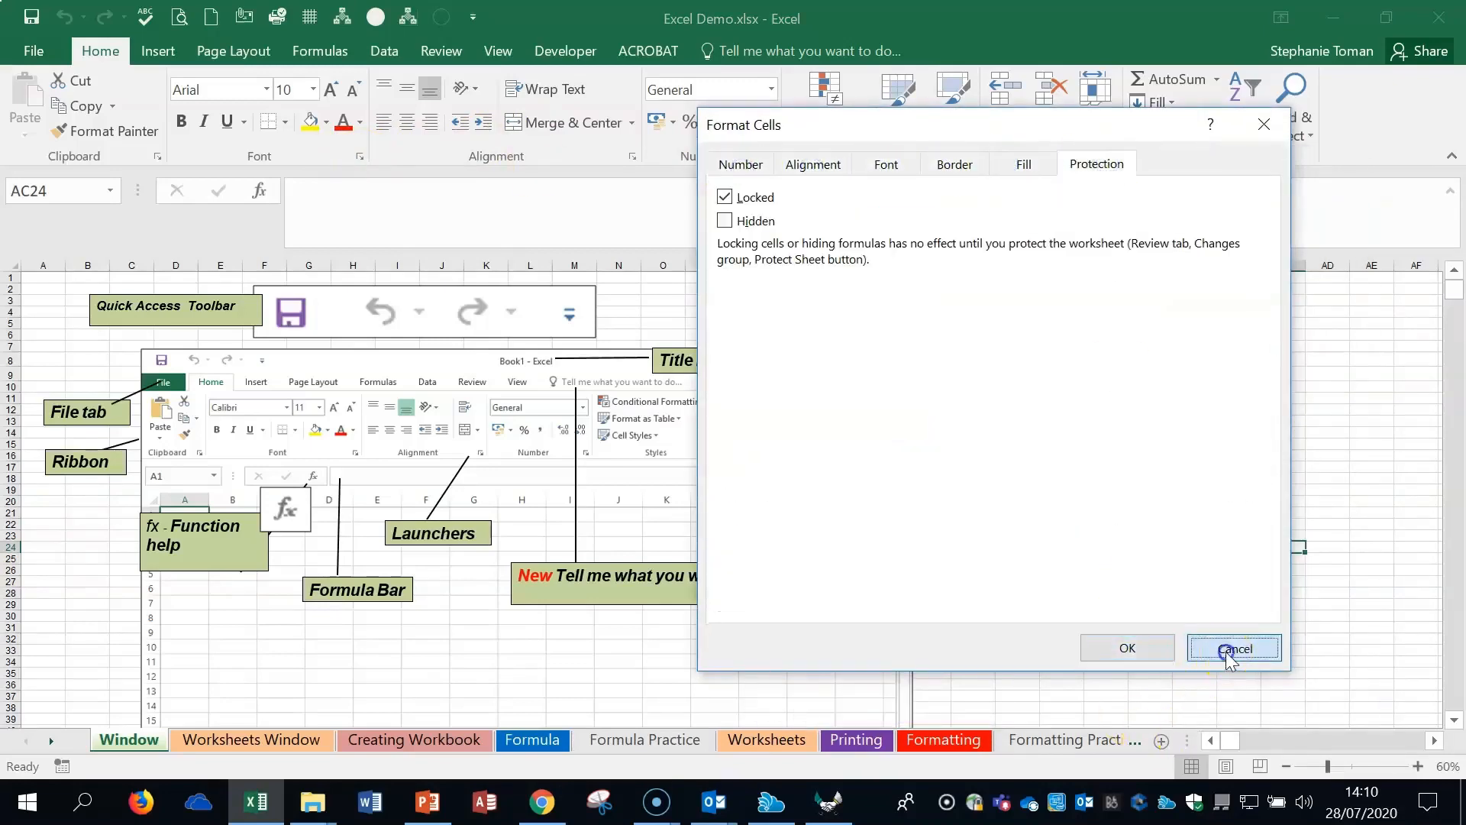
pyautogui.click(1228, 649)
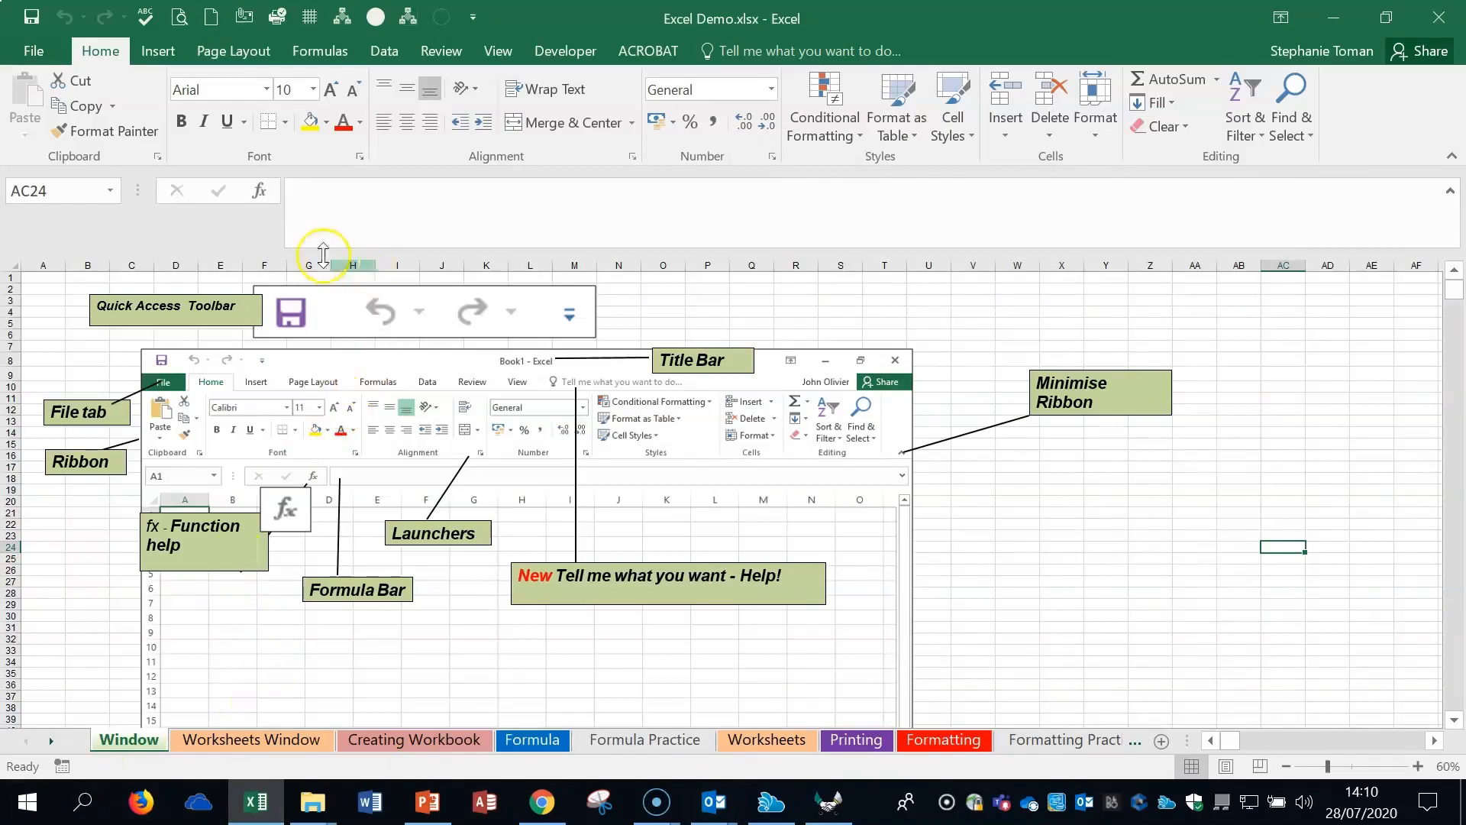
# Try entering the formula =b4-b5 in cell Y23 and cancel the entry
pyautogui.click(1097, 538)
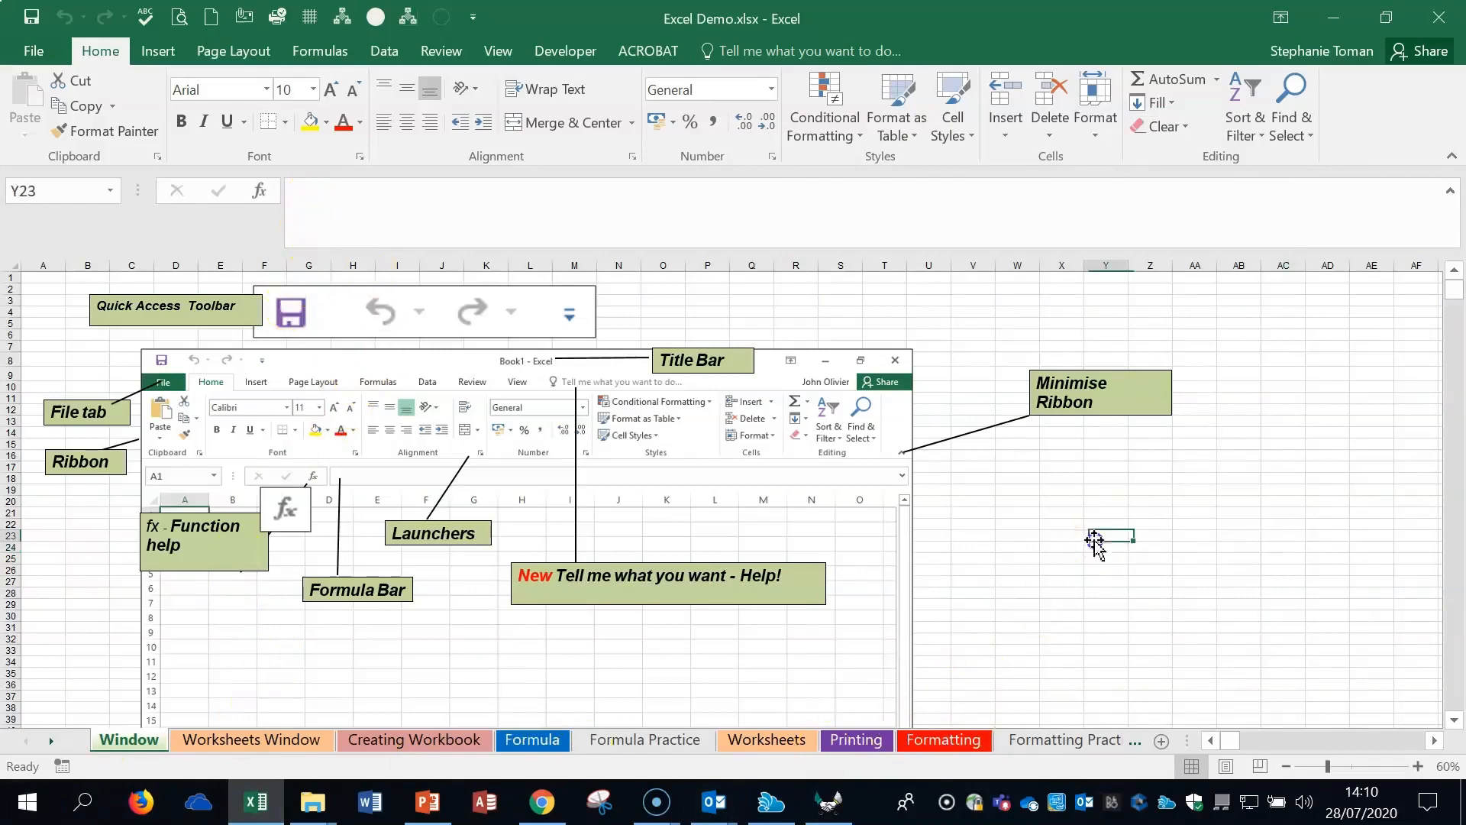
pyautogui.write('=')
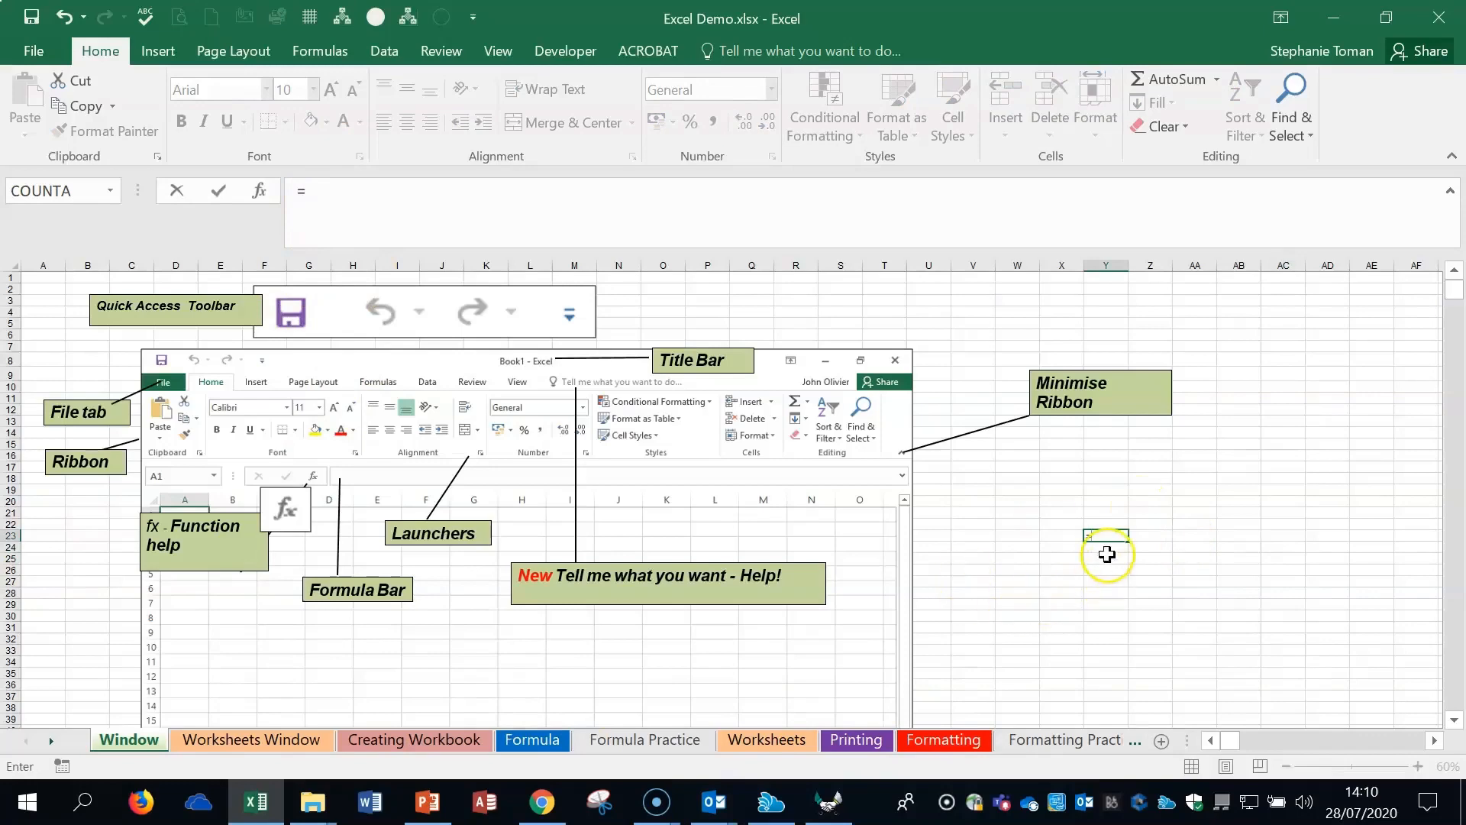
pyautogui.write('b4-b5')
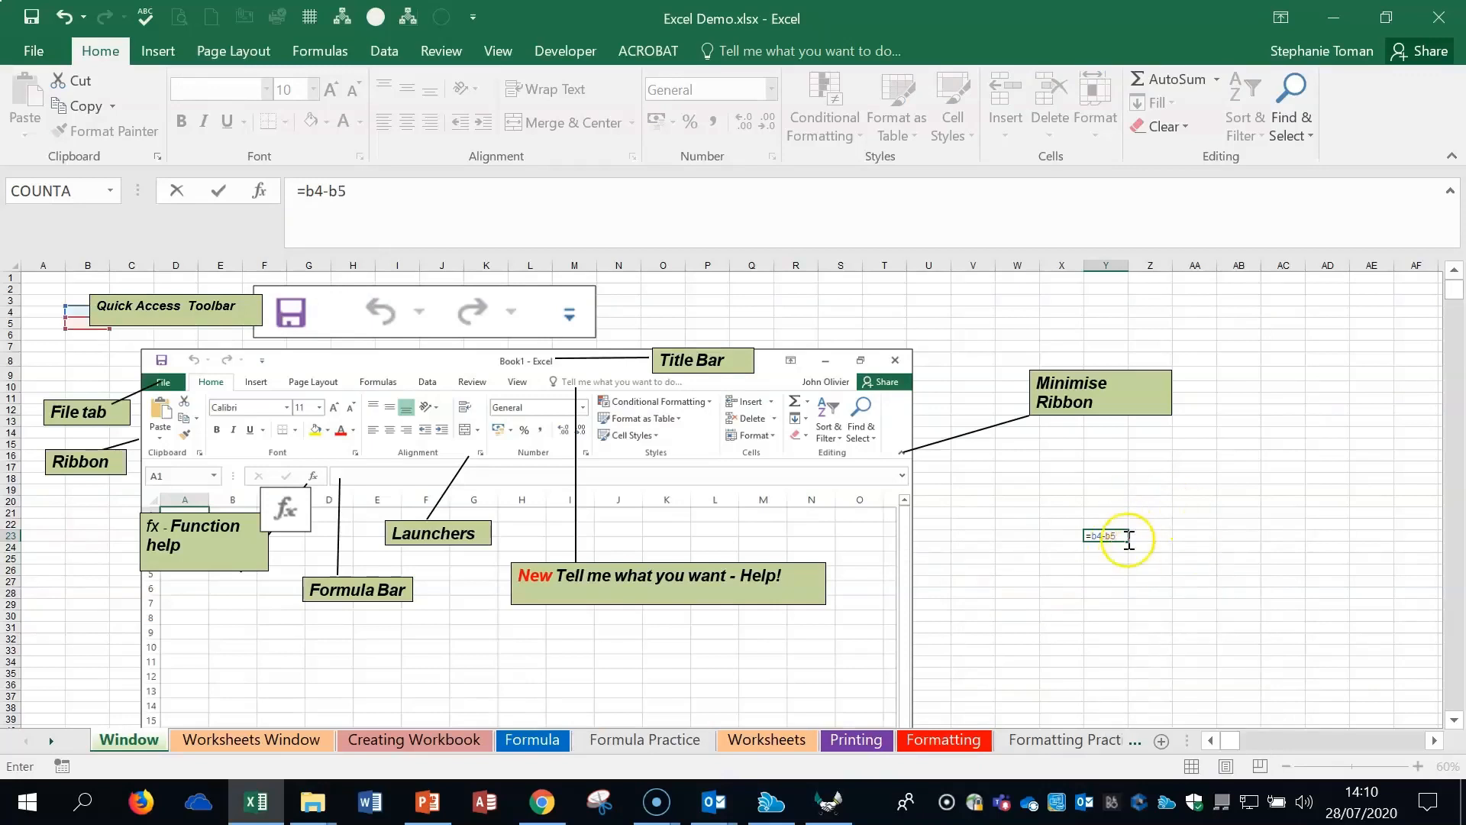
pyautogui.click(367, 194)
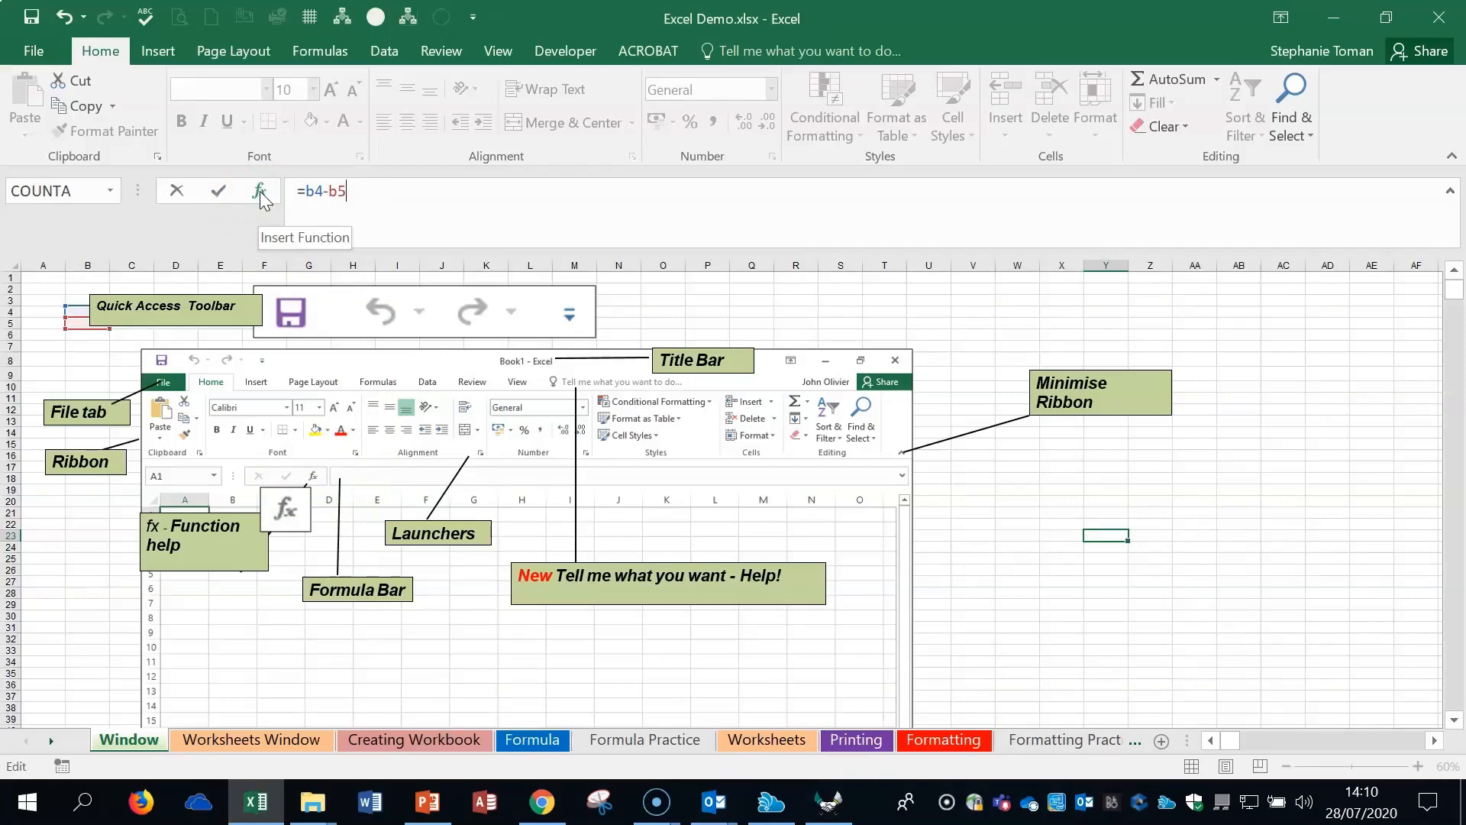
pyautogui.press('Escape')
# Highlight columns A to S, highlight rows 4 to 14, and clear the highlighting by selecting cell AB21
pyautogui.moveTo(34, 259); pyautogui.dragTo(858, 263)
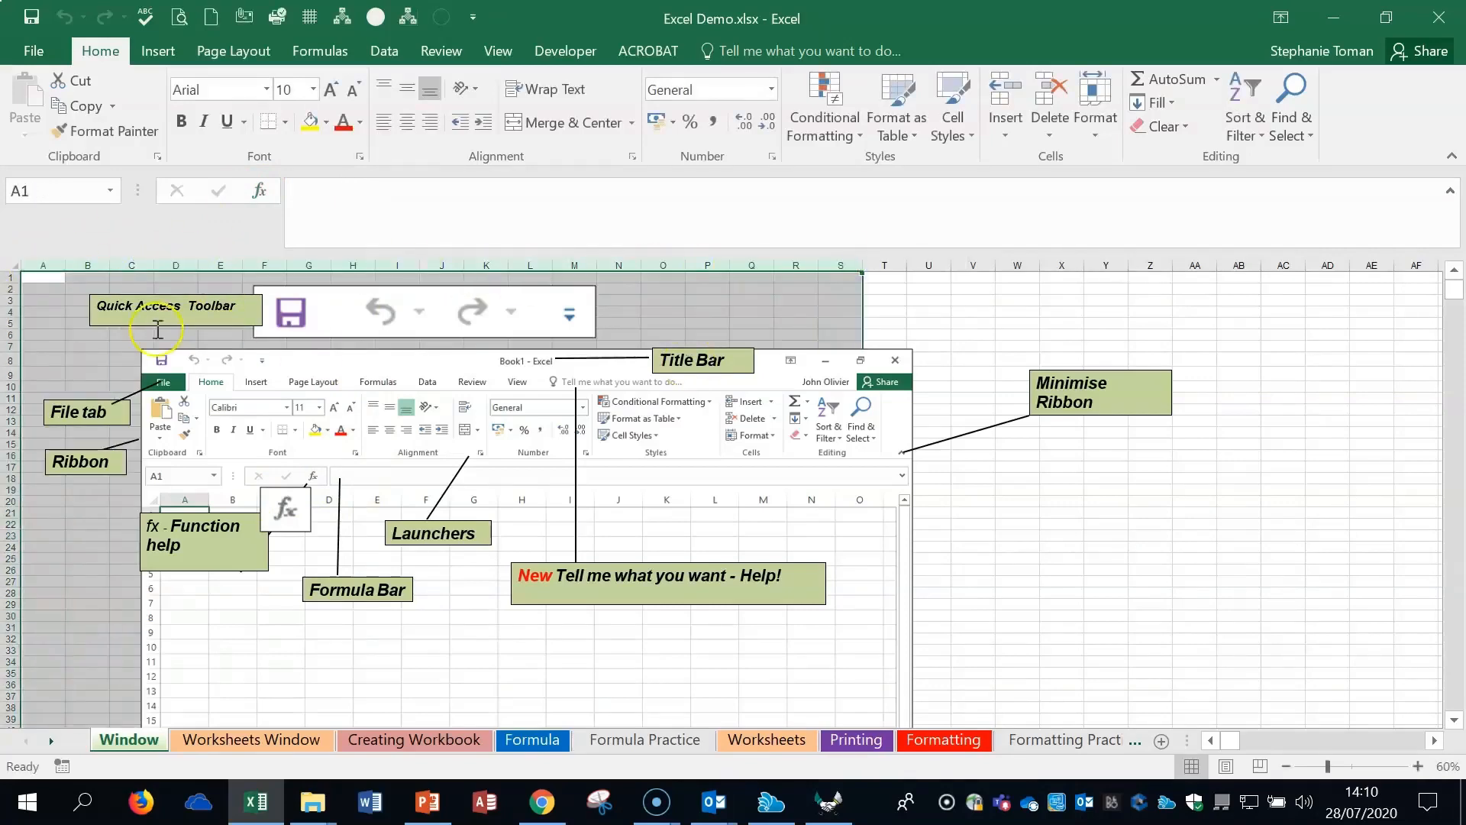
pyautogui.click(17, 312)
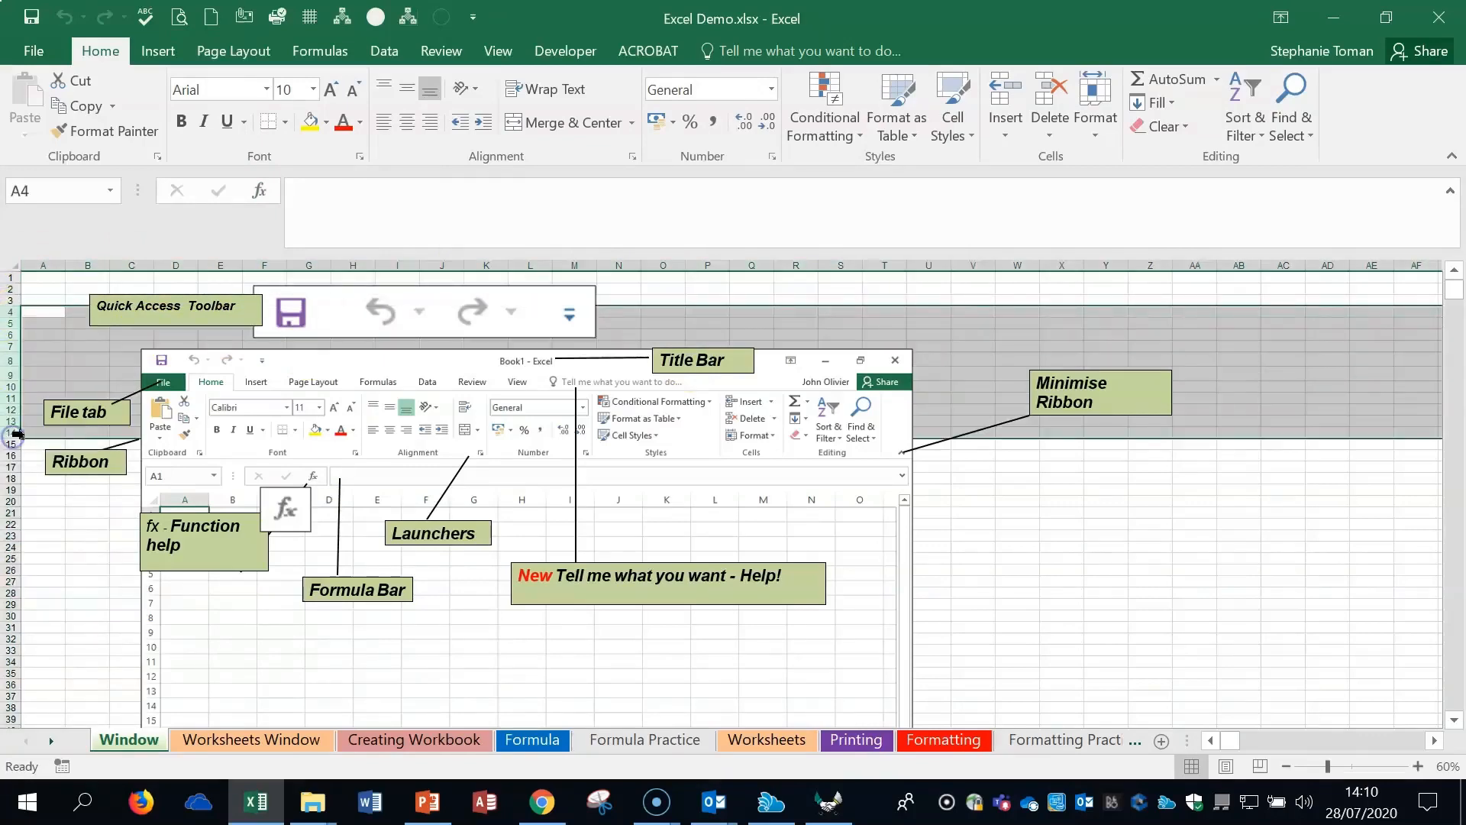
pyautogui.click(1234, 514)
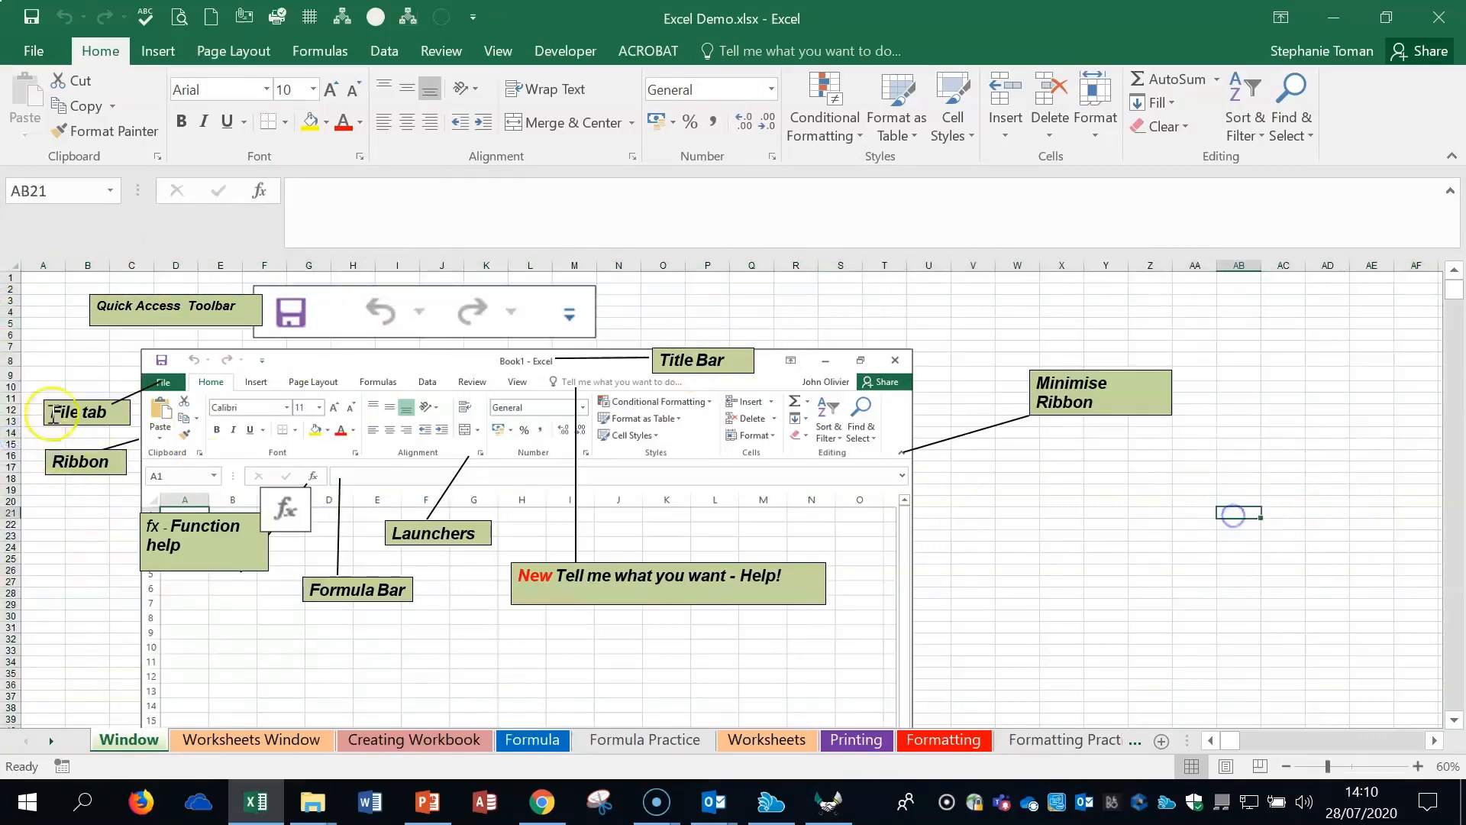
# Select cell A1, zoom the Window sheet in to 120%, and select cell C7
pyautogui.click(38, 278)
pyautogui.click(1418, 766)
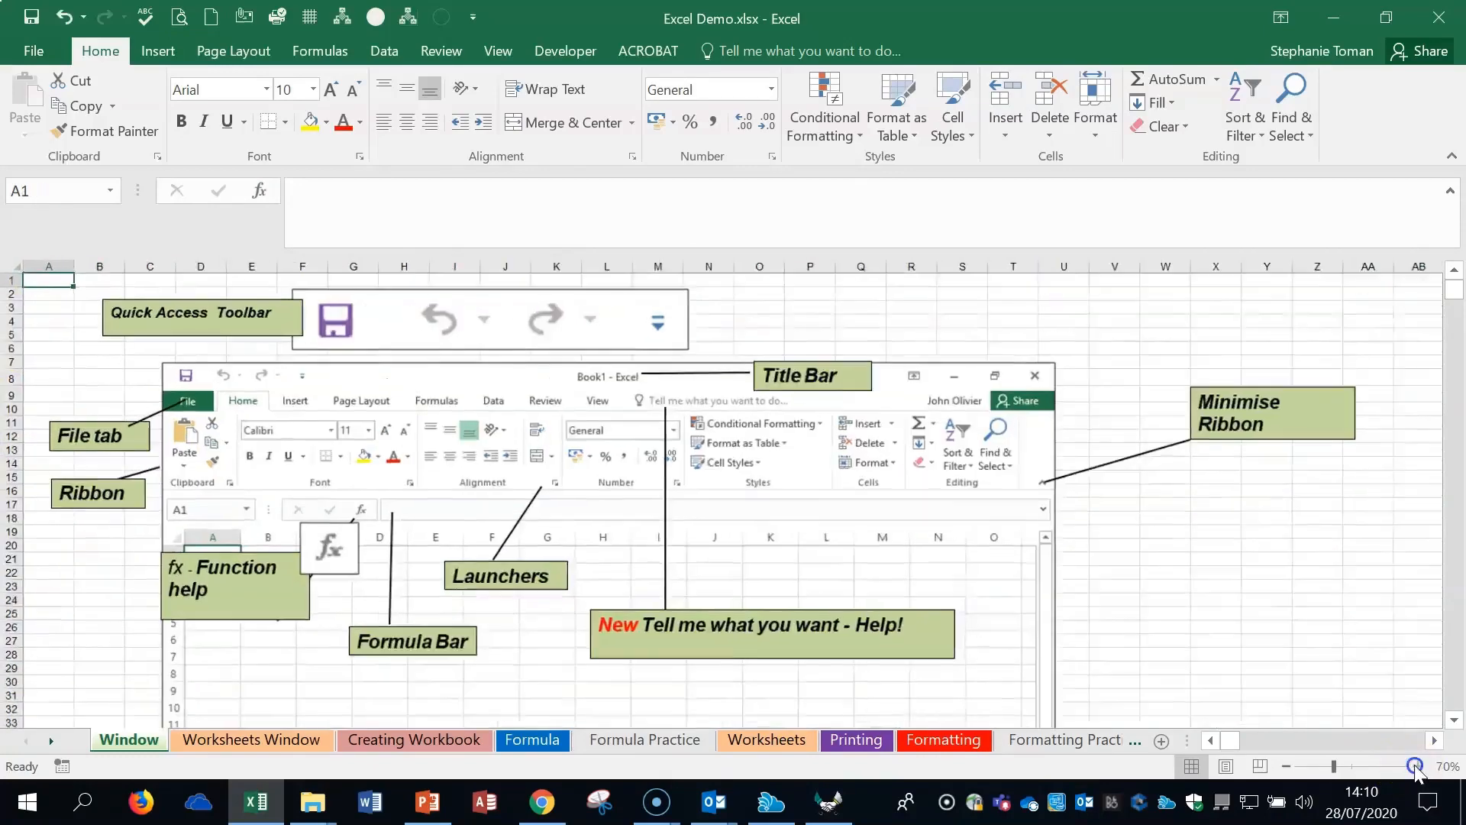
pyautogui.click(1418, 766)
pyautogui.click(1418, 766)
pyautogui.click(1417, 766)
pyautogui.click(1415, 766)
pyautogui.click(1416, 765)
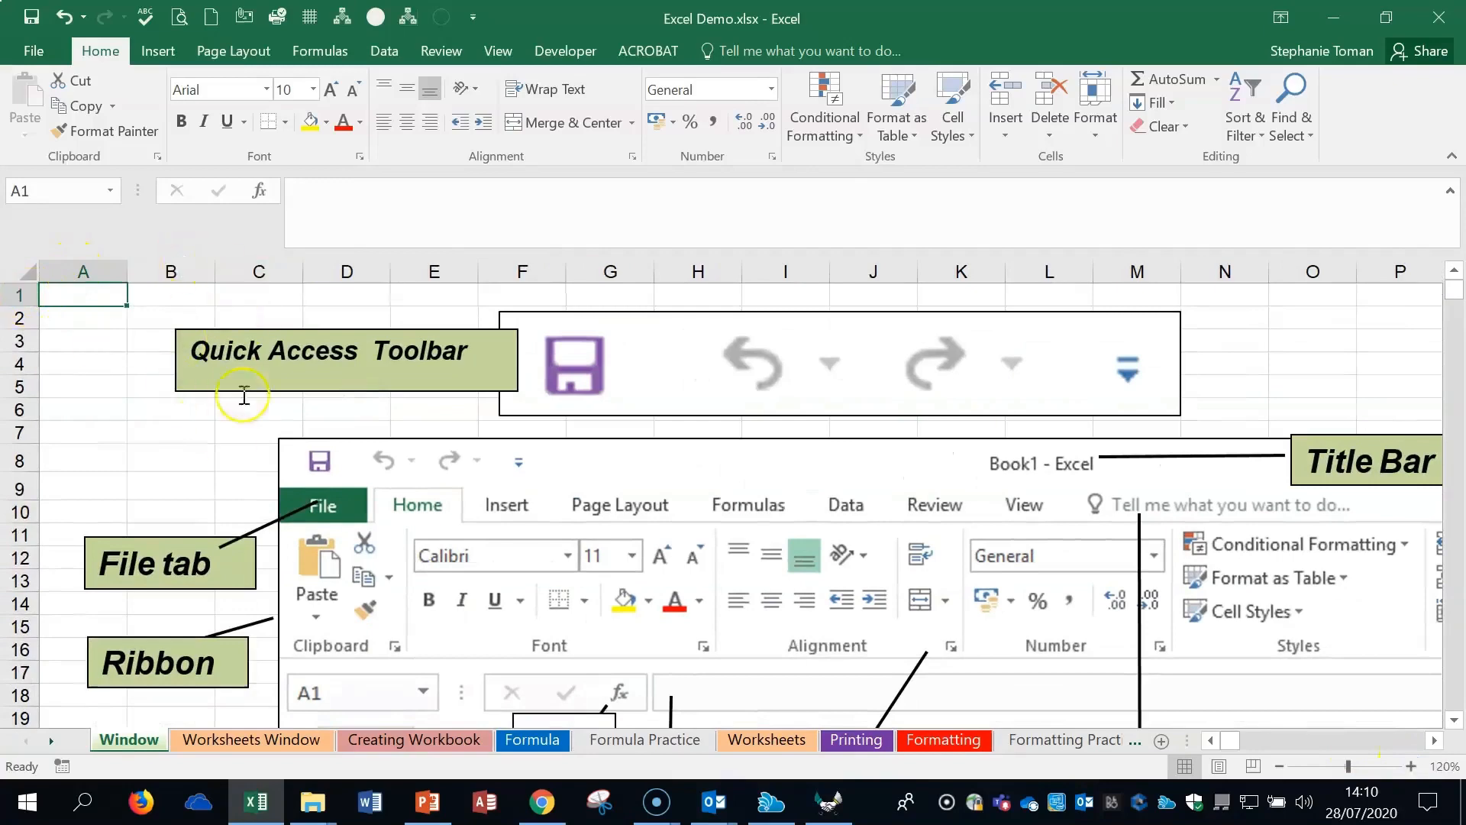
pyautogui.click(233, 436)
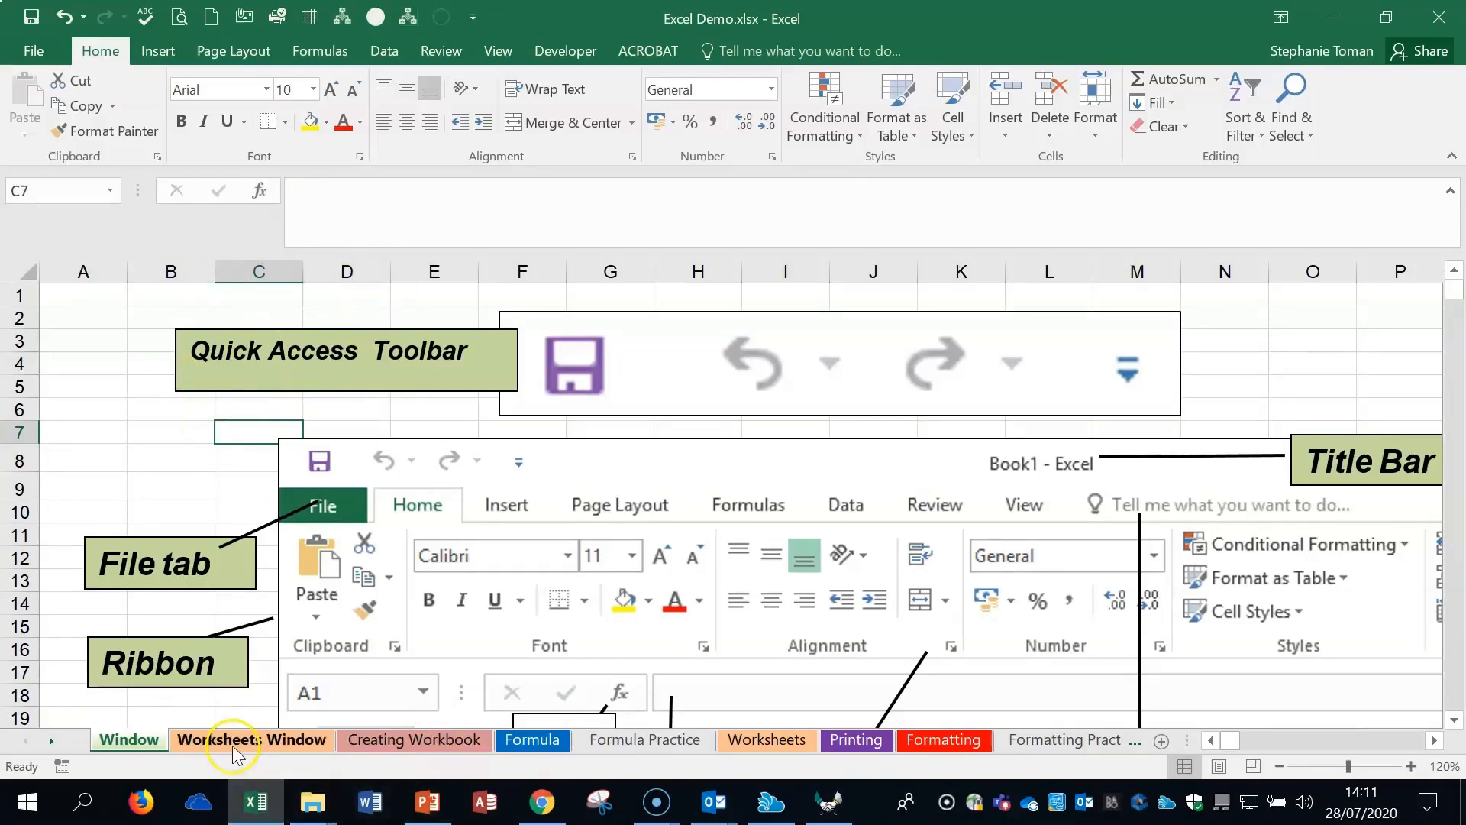
# Zoom the Window sheet back out and switch to the Worksheets Window sheet
pyautogui.click(1279, 765)
pyautogui.click(1279, 766)
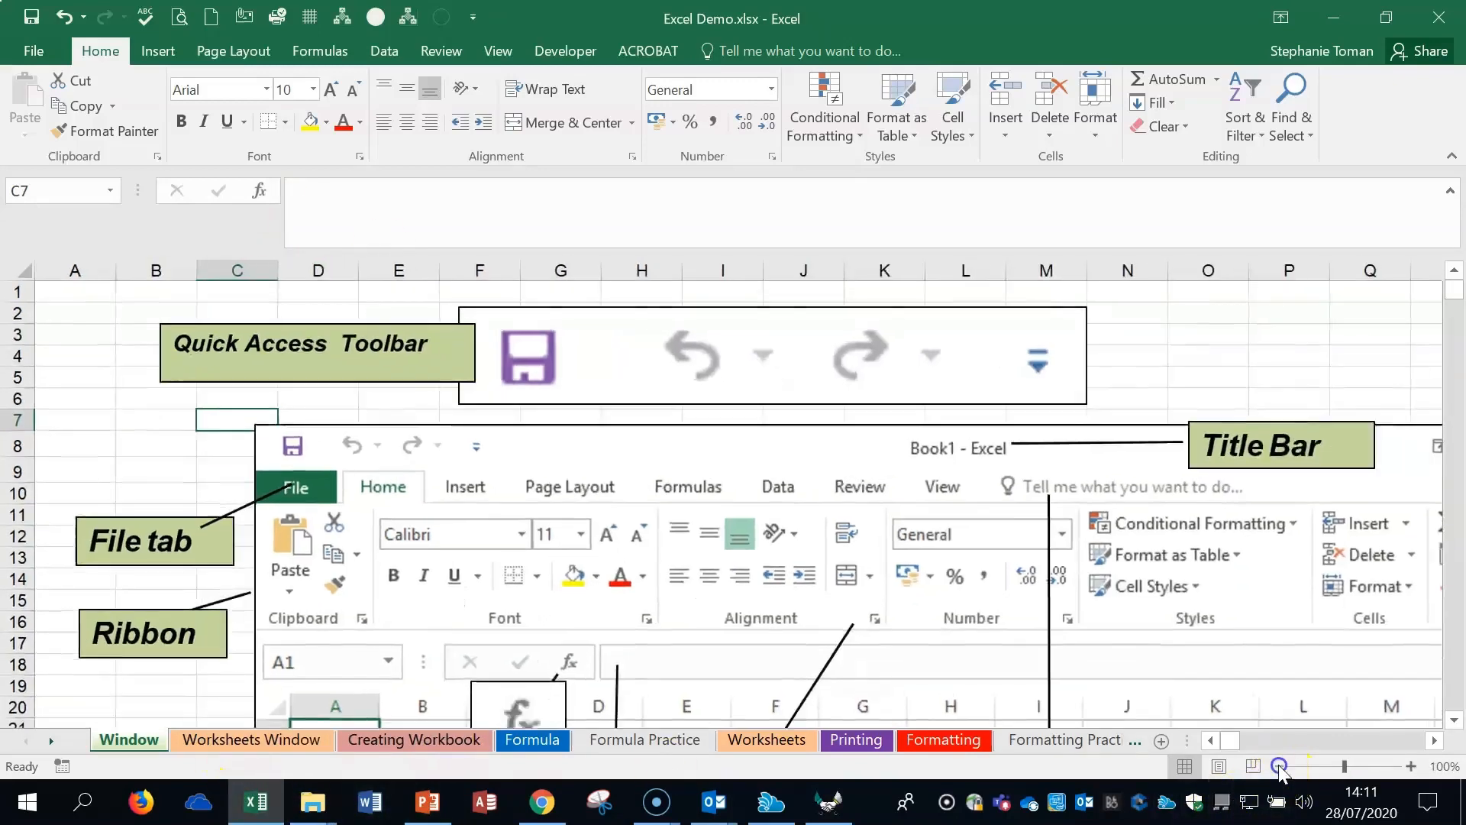
pyautogui.click(1279, 766)
pyautogui.click(229, 739)
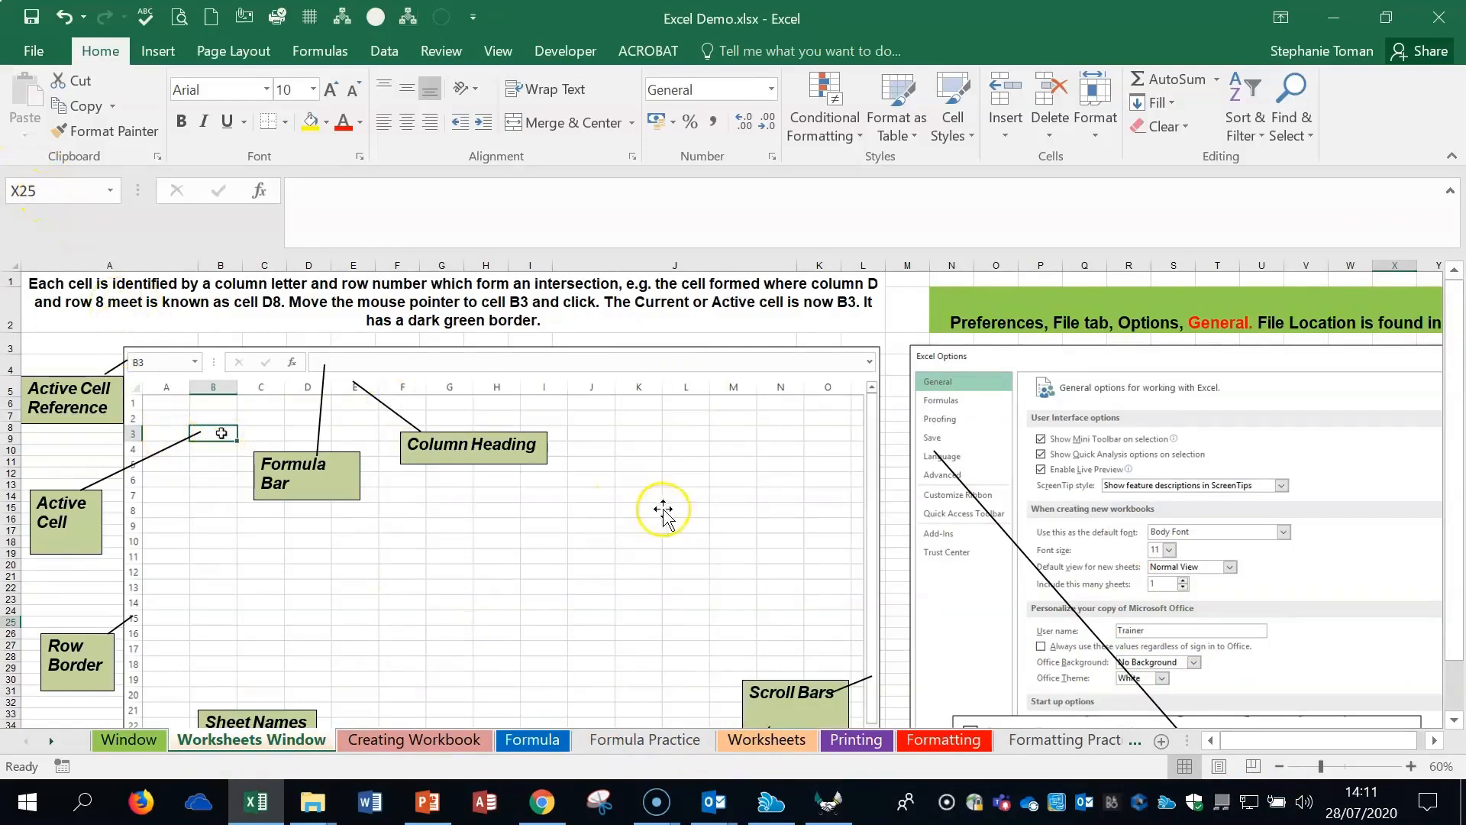
# Examine the labelled parts of the Worksheets Window sheet and the commands available for its sheet name
pyautogui.click(894, 599)
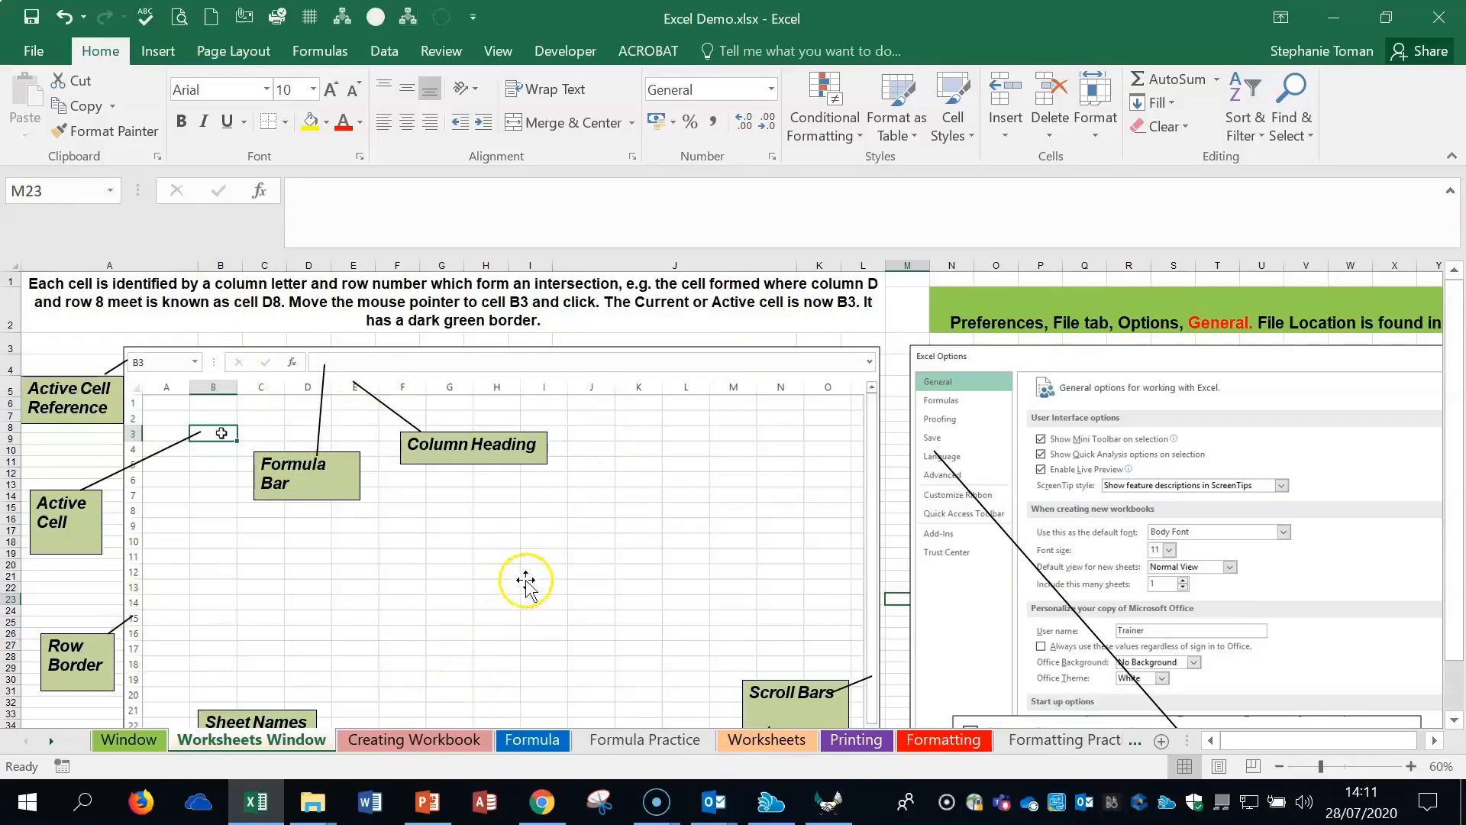
pyautogui.scroll(-1, 481, 627)
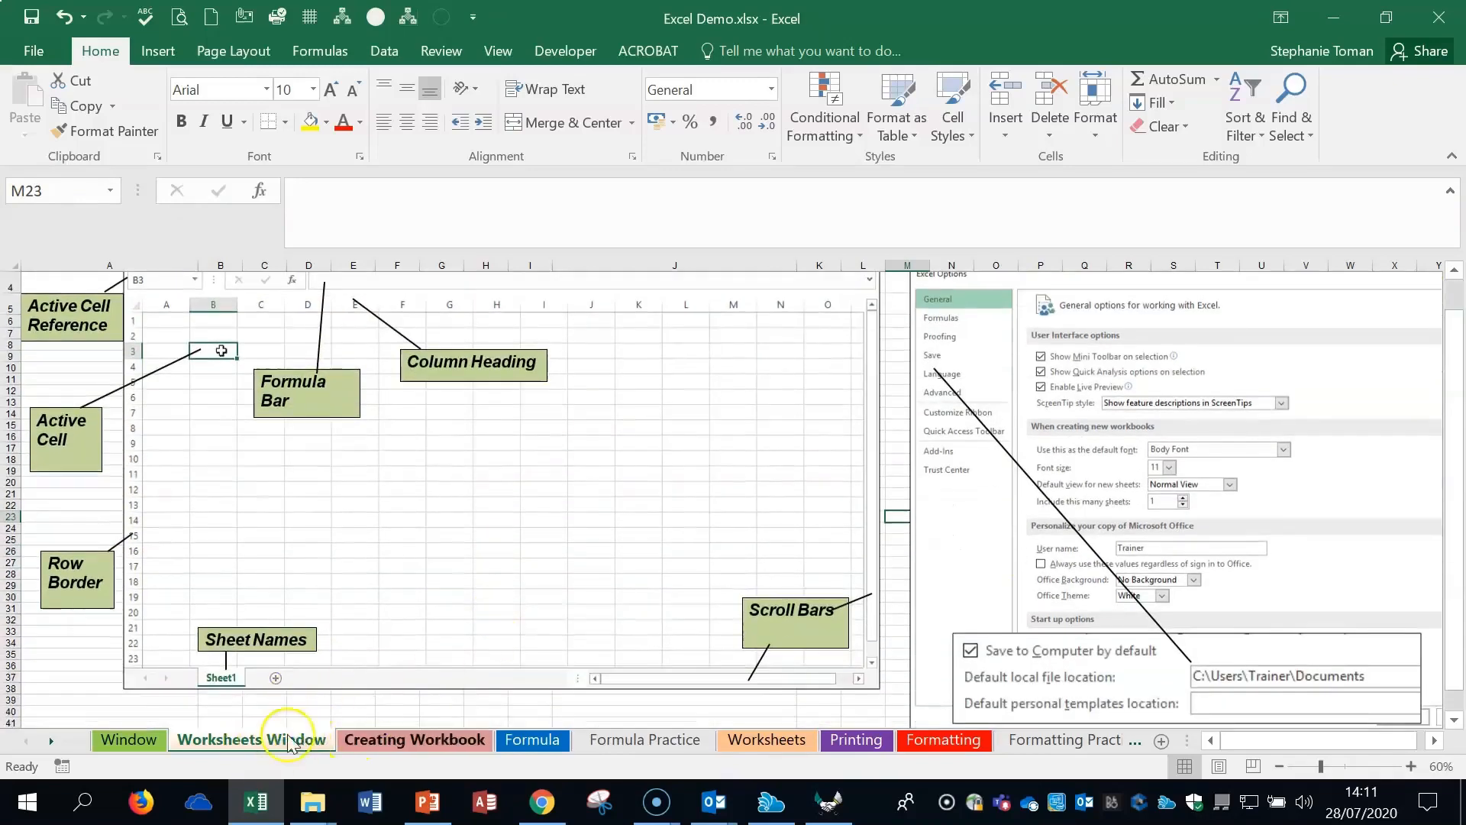
pyautogui.rightClick(256, 740)
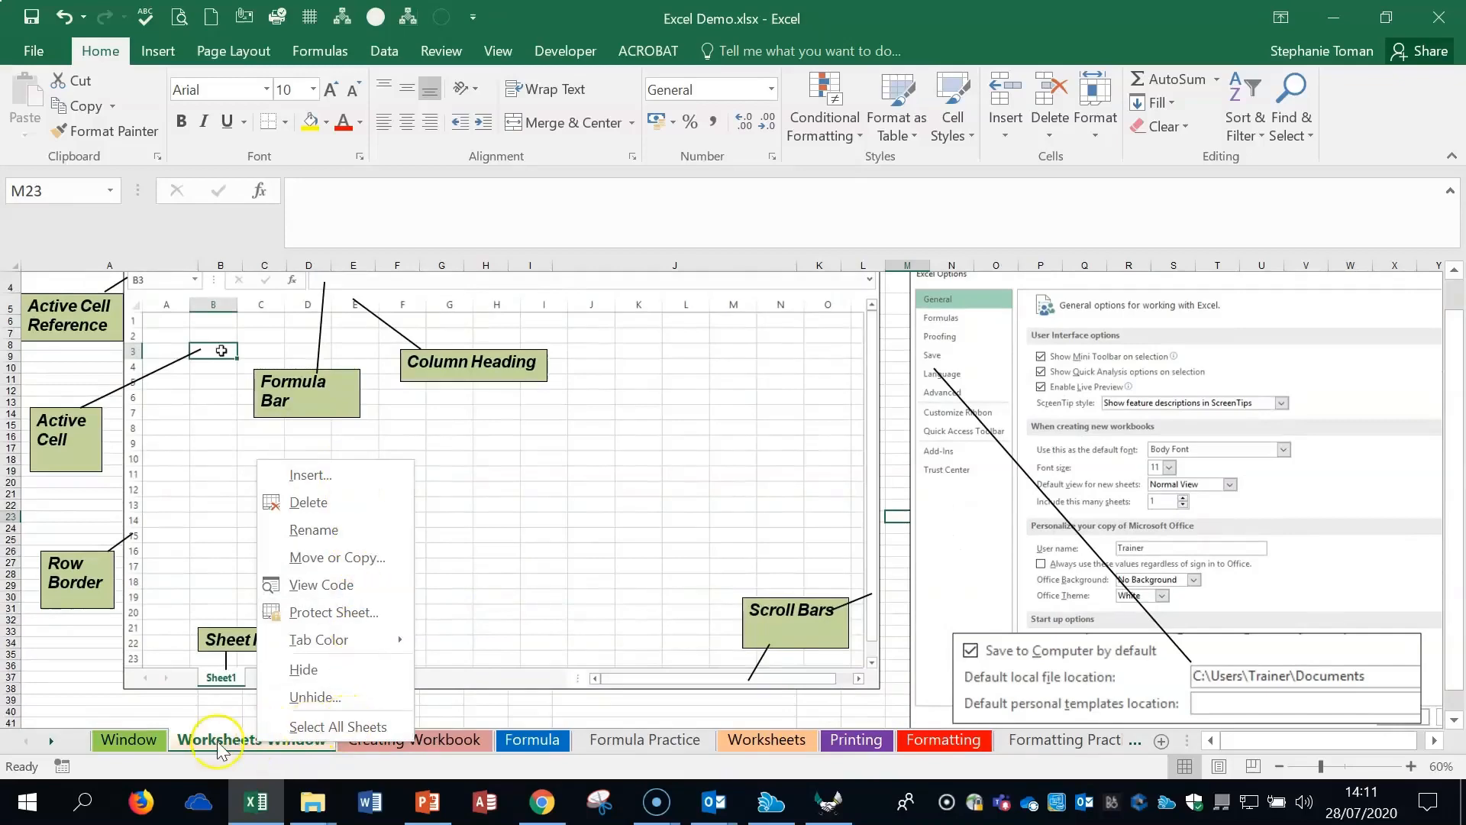
pyautogui.click(671, 466)
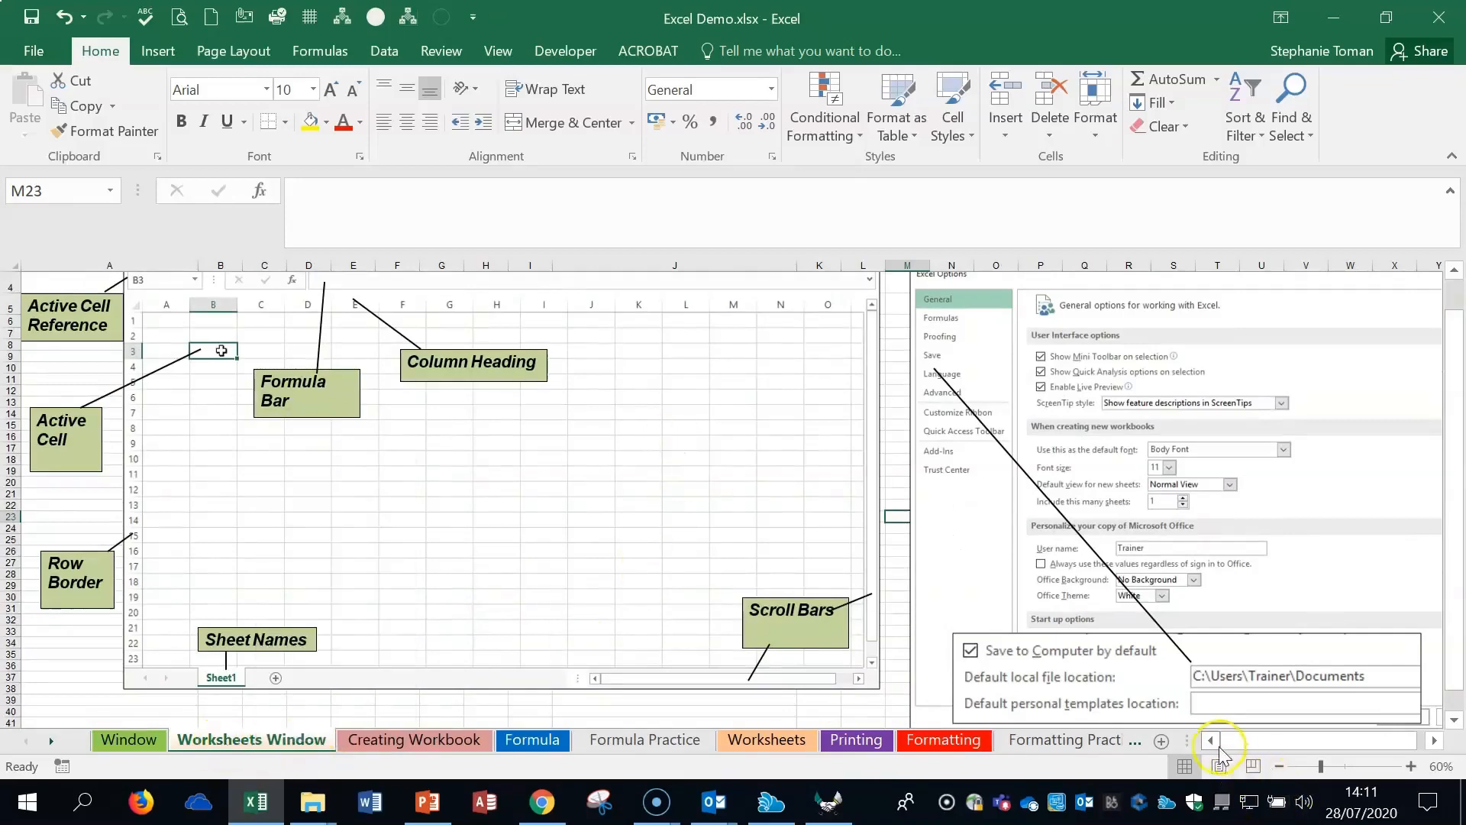
pyautogui.moveTo(1456, 672); pyautogui.dragTo(1456, 692)
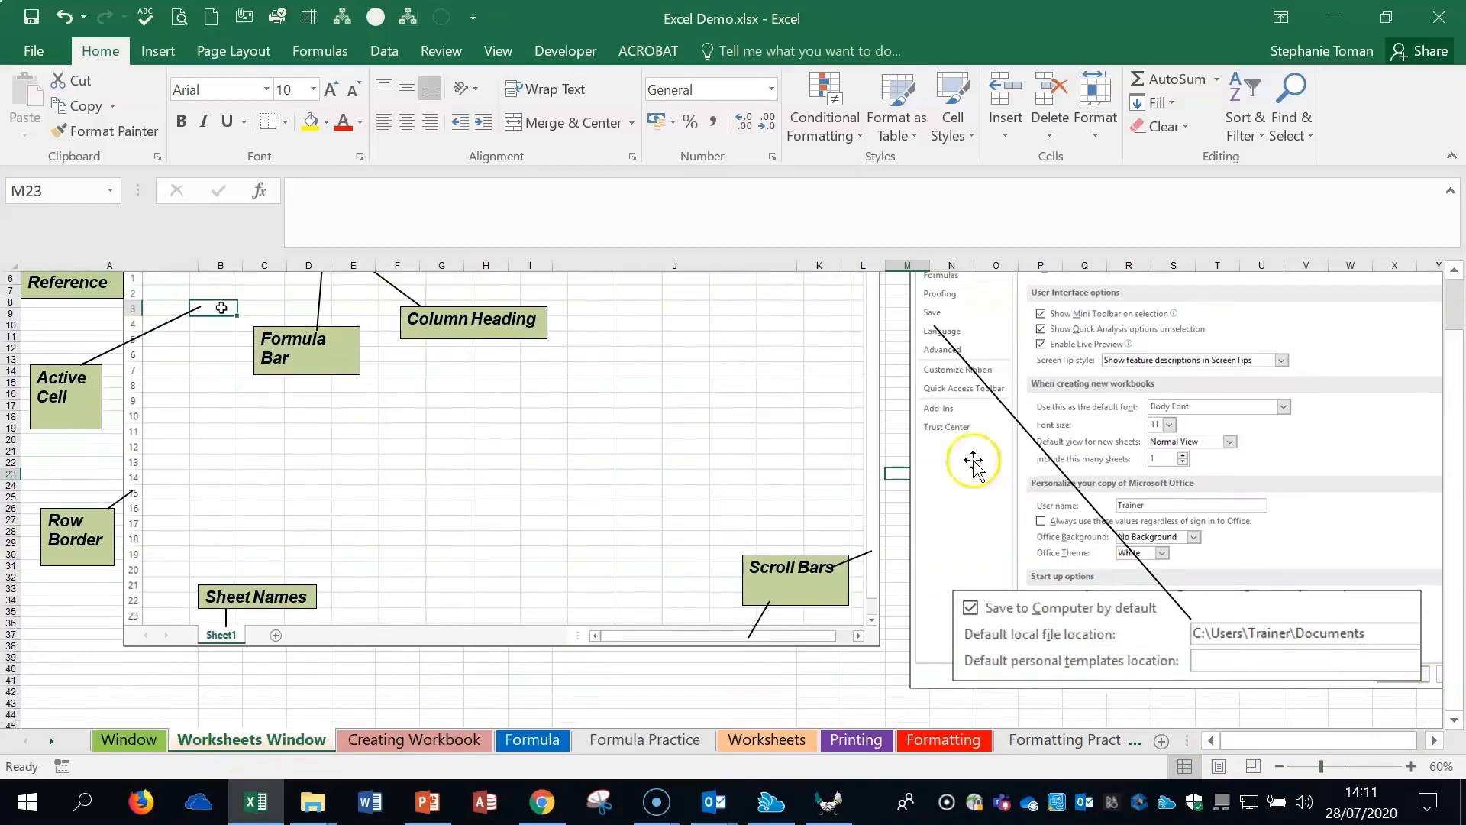
pyautogui.scroll(2, 989, 397)
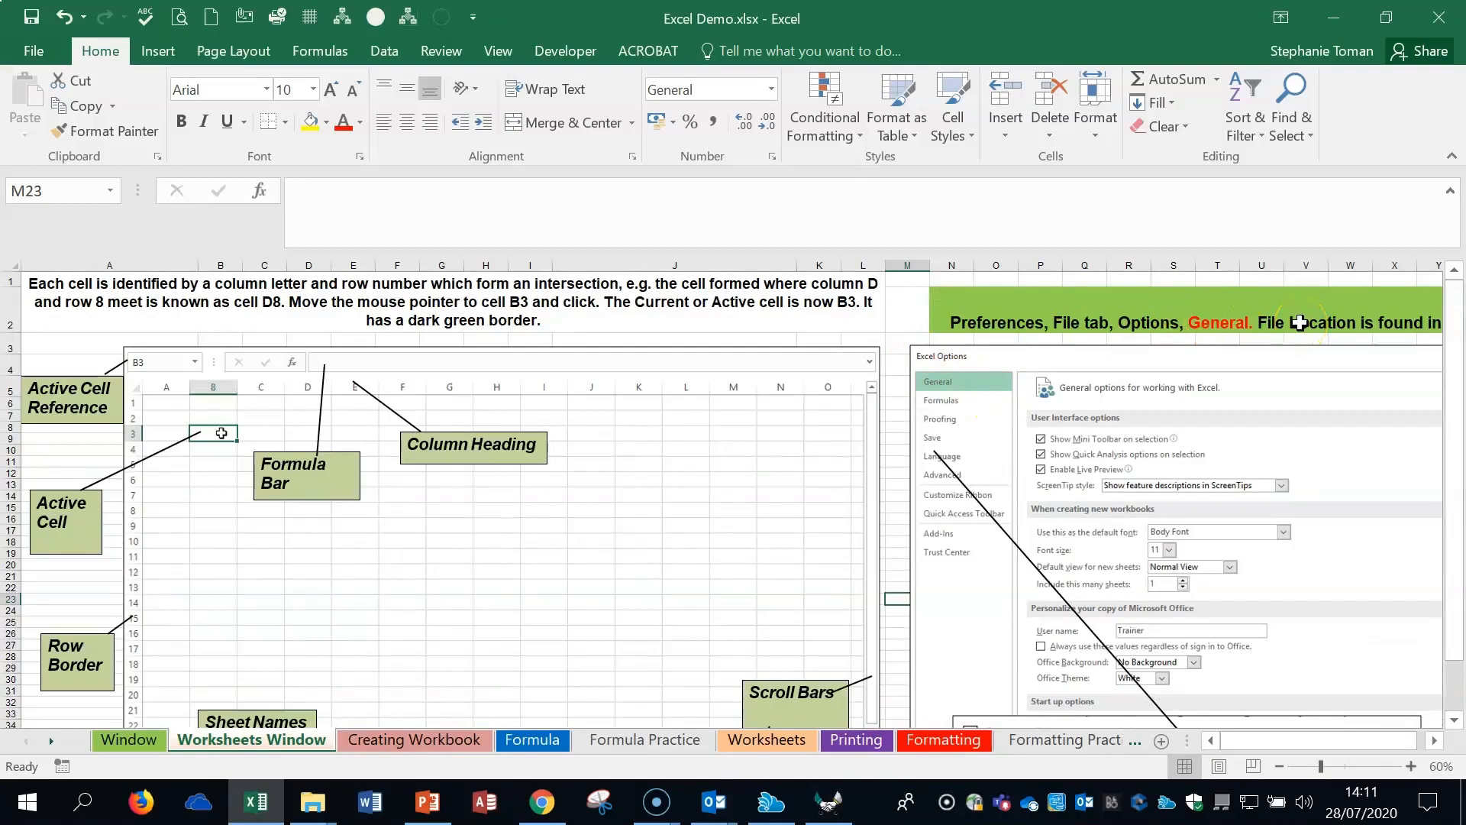
# Review the user name in the General options and the default local file location in the Save options, then accept the dialog
pyautogui.click(34, 53)
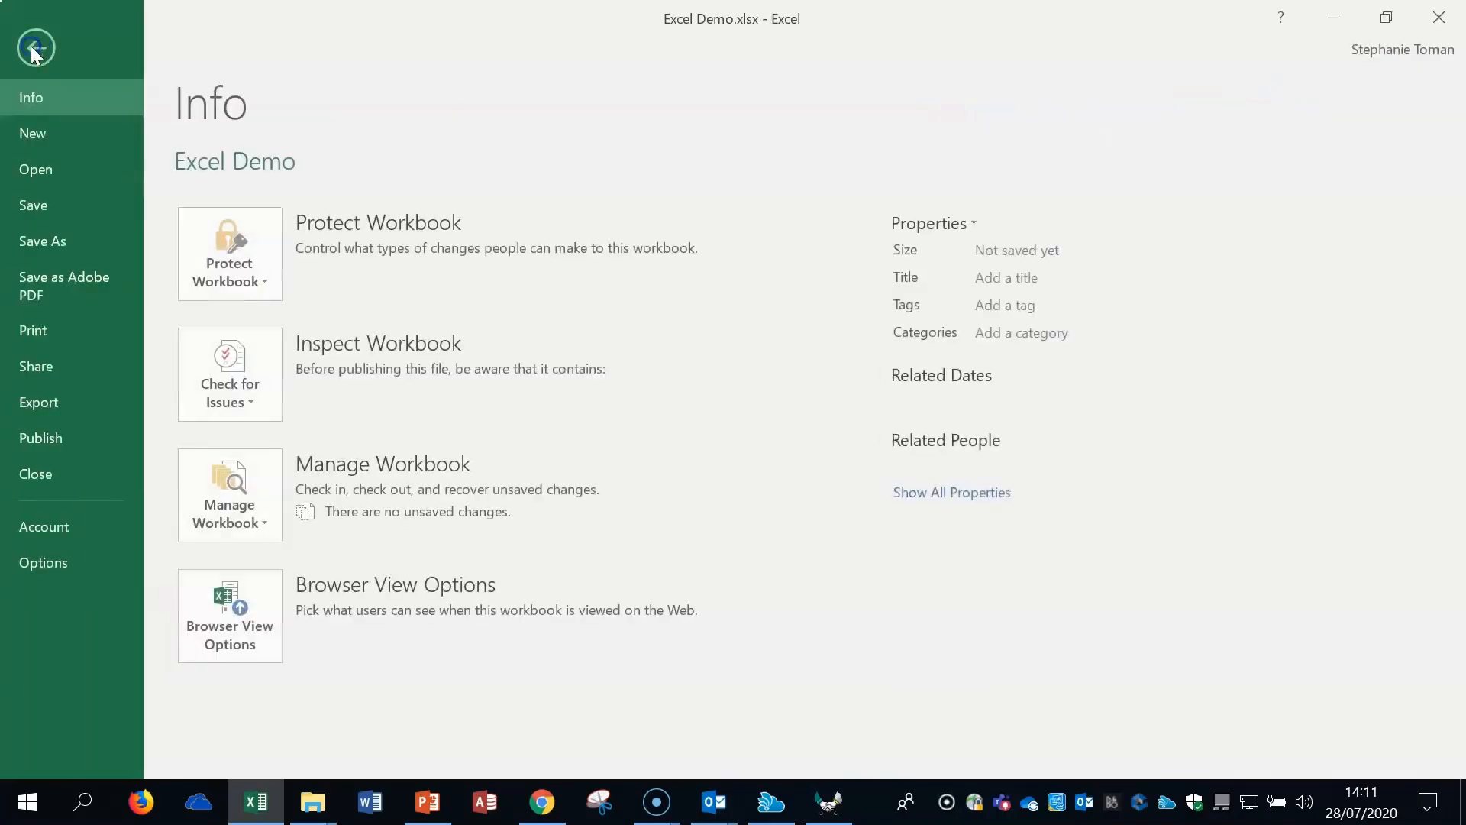
pyautogui.click(59, 570)
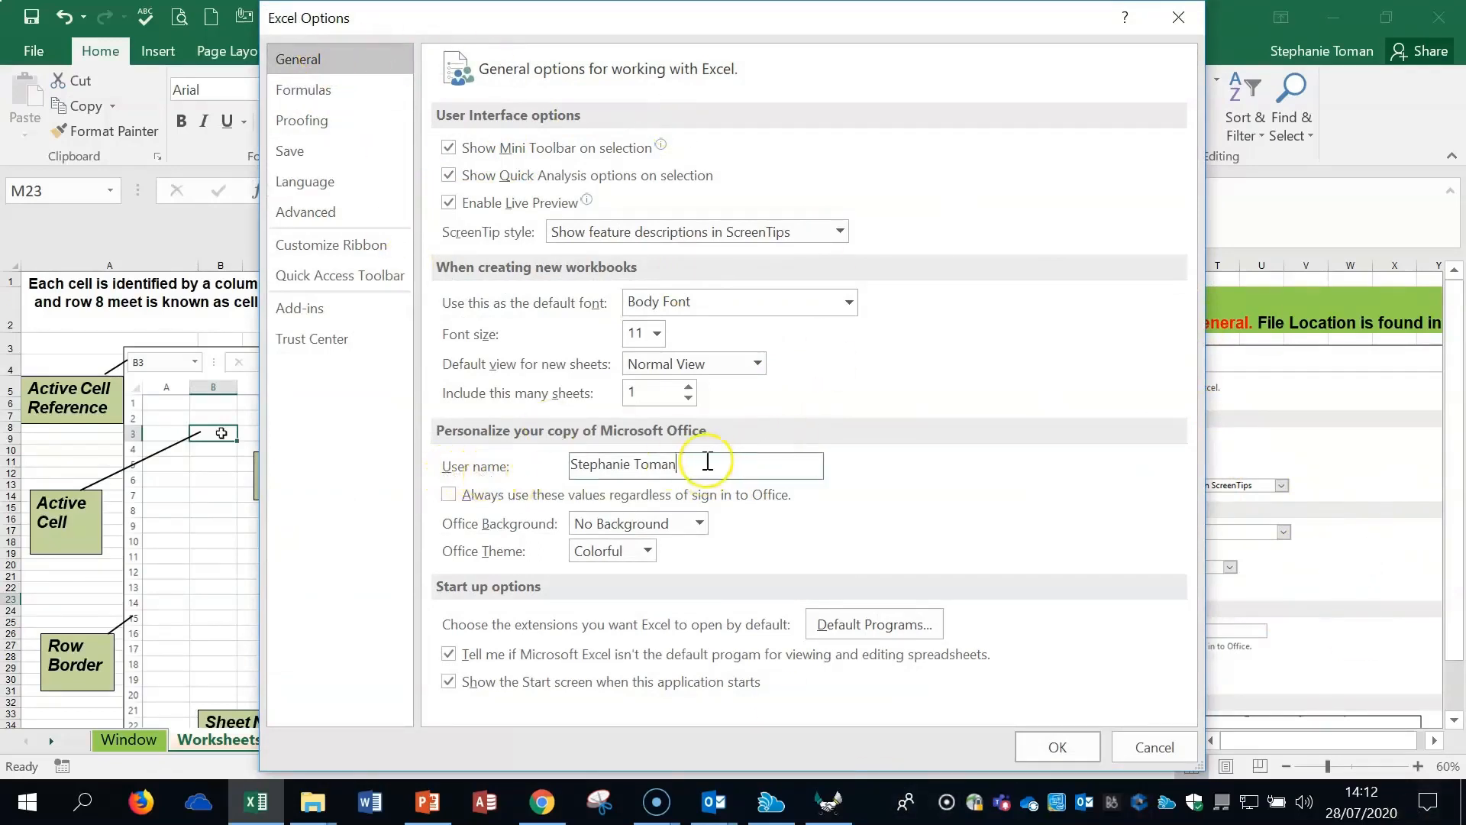
pyautogui.moveTo(570, 464); pyautogui.dragTo(815, 489)
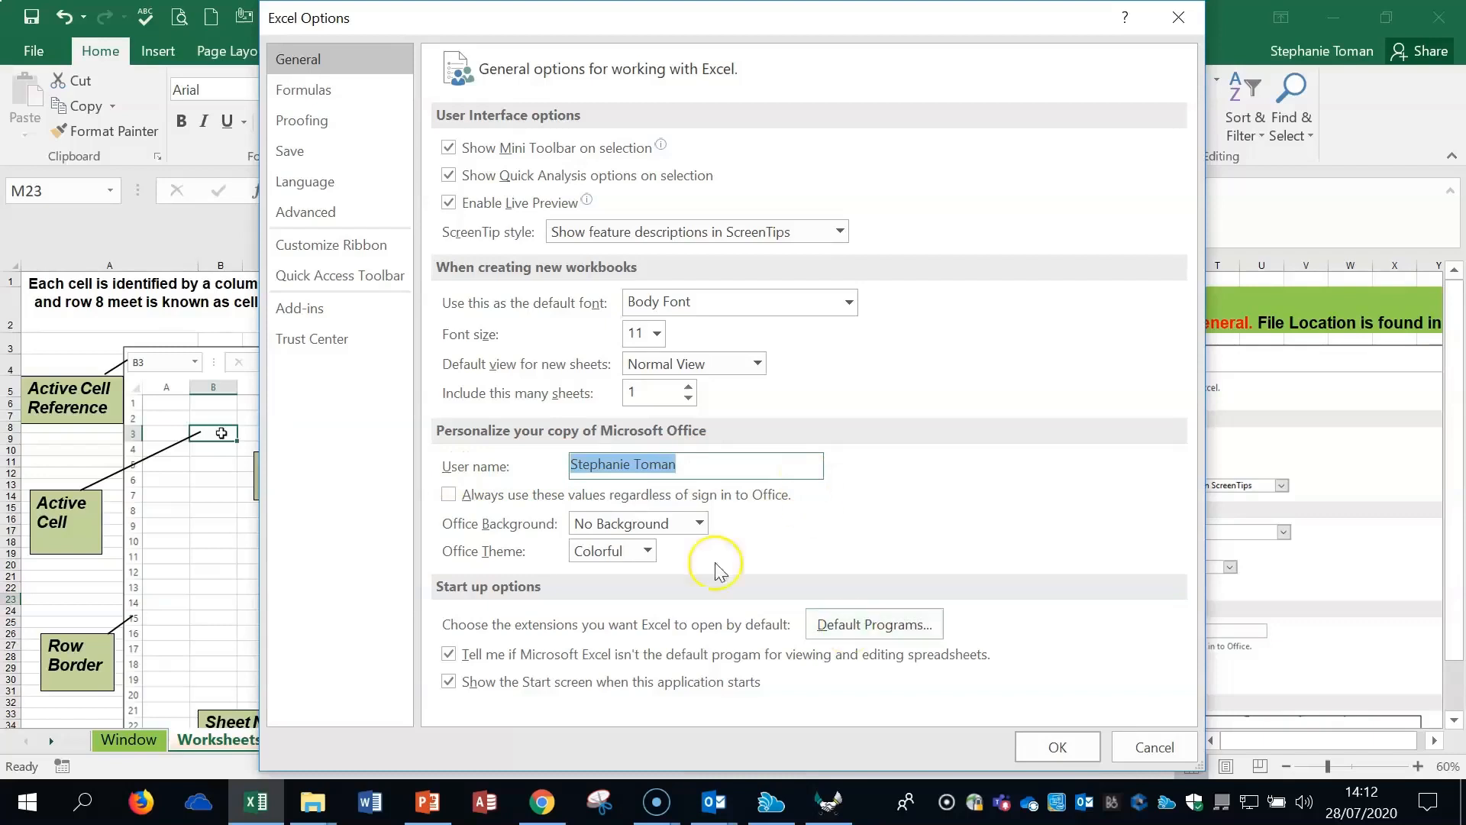
pyautogui.click(320, 153)
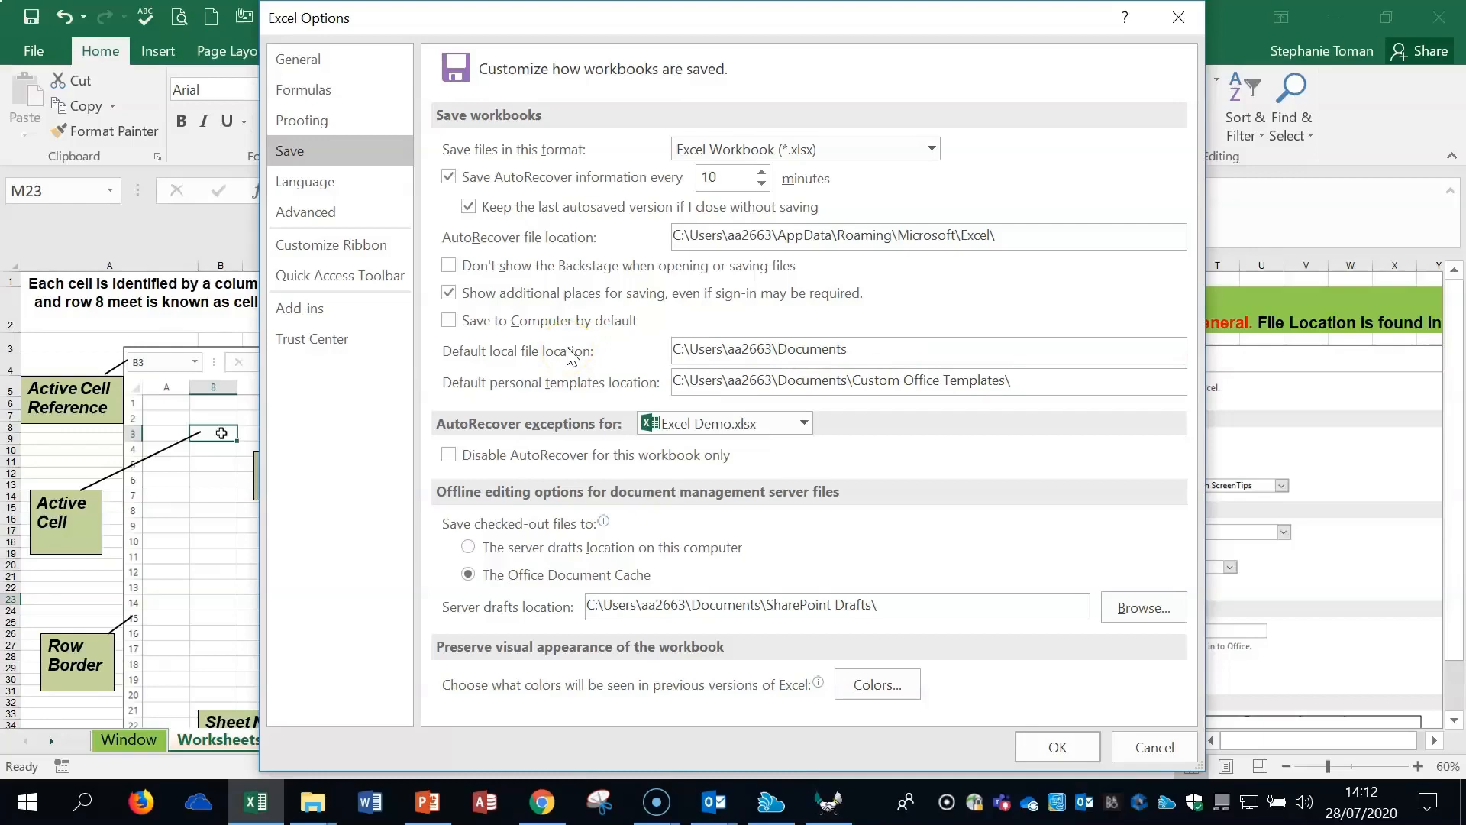
pyautogui.click(1077, 754)
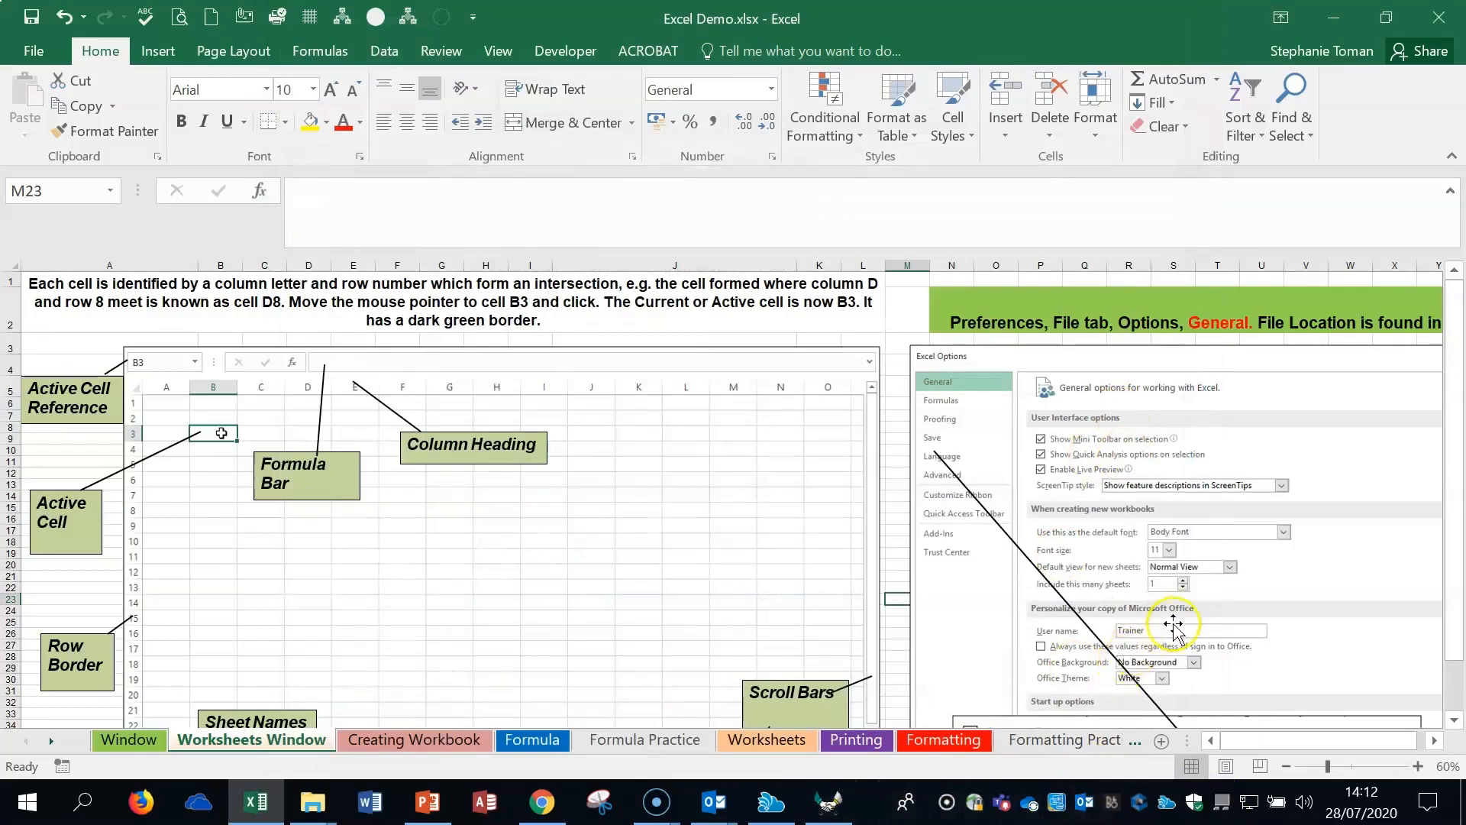
# Look over the rest of the Worksheets Window sheet and switch to the Creating Workbook sheet
pyautogui.scroll(-2, 1174, 626)
pyautogui.scroll(2, 1174, 626)
pyautogui.scroll(-2, 1174, 626)
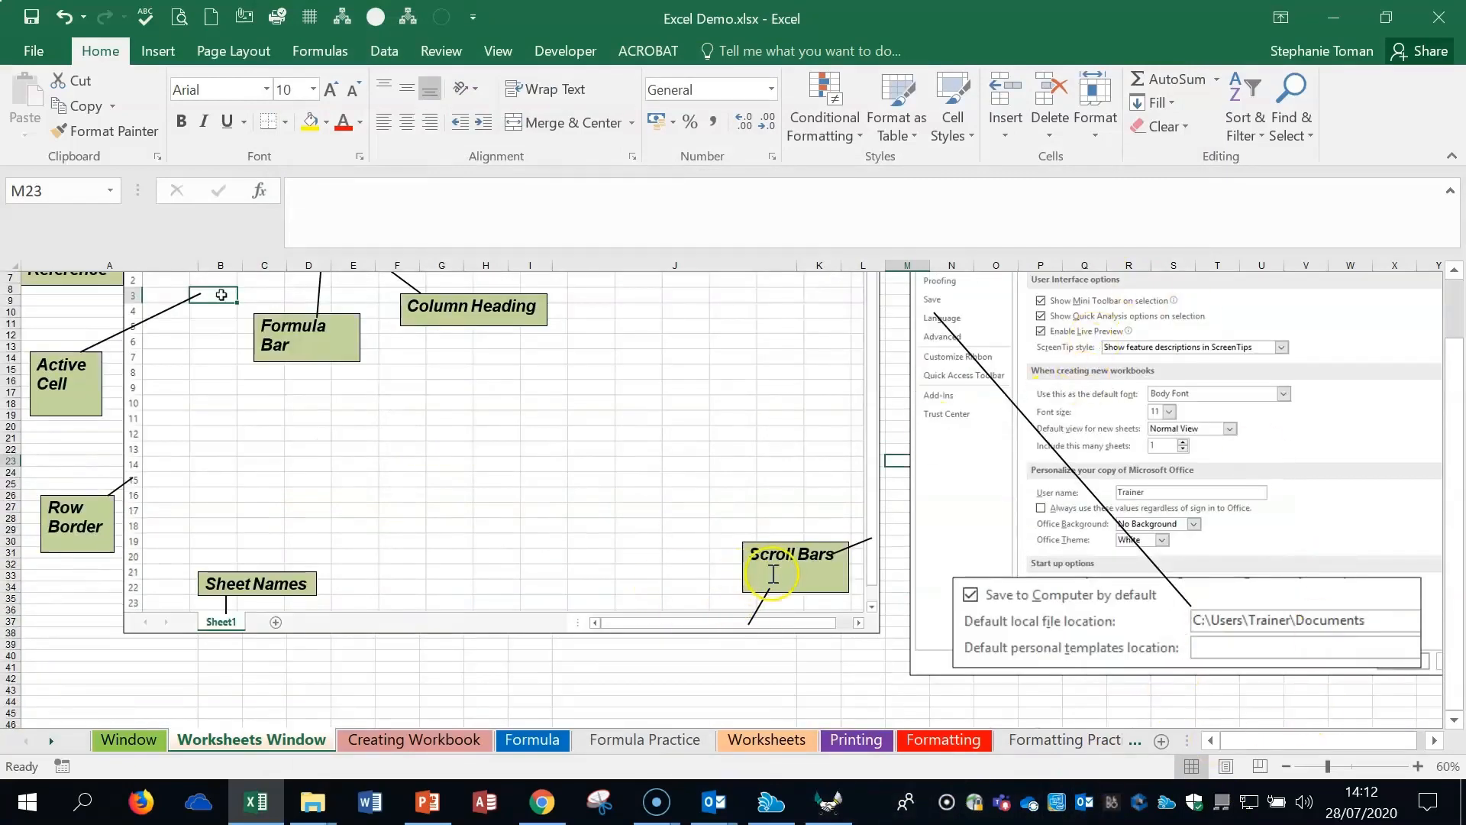
pyautogui.click(391, 740)
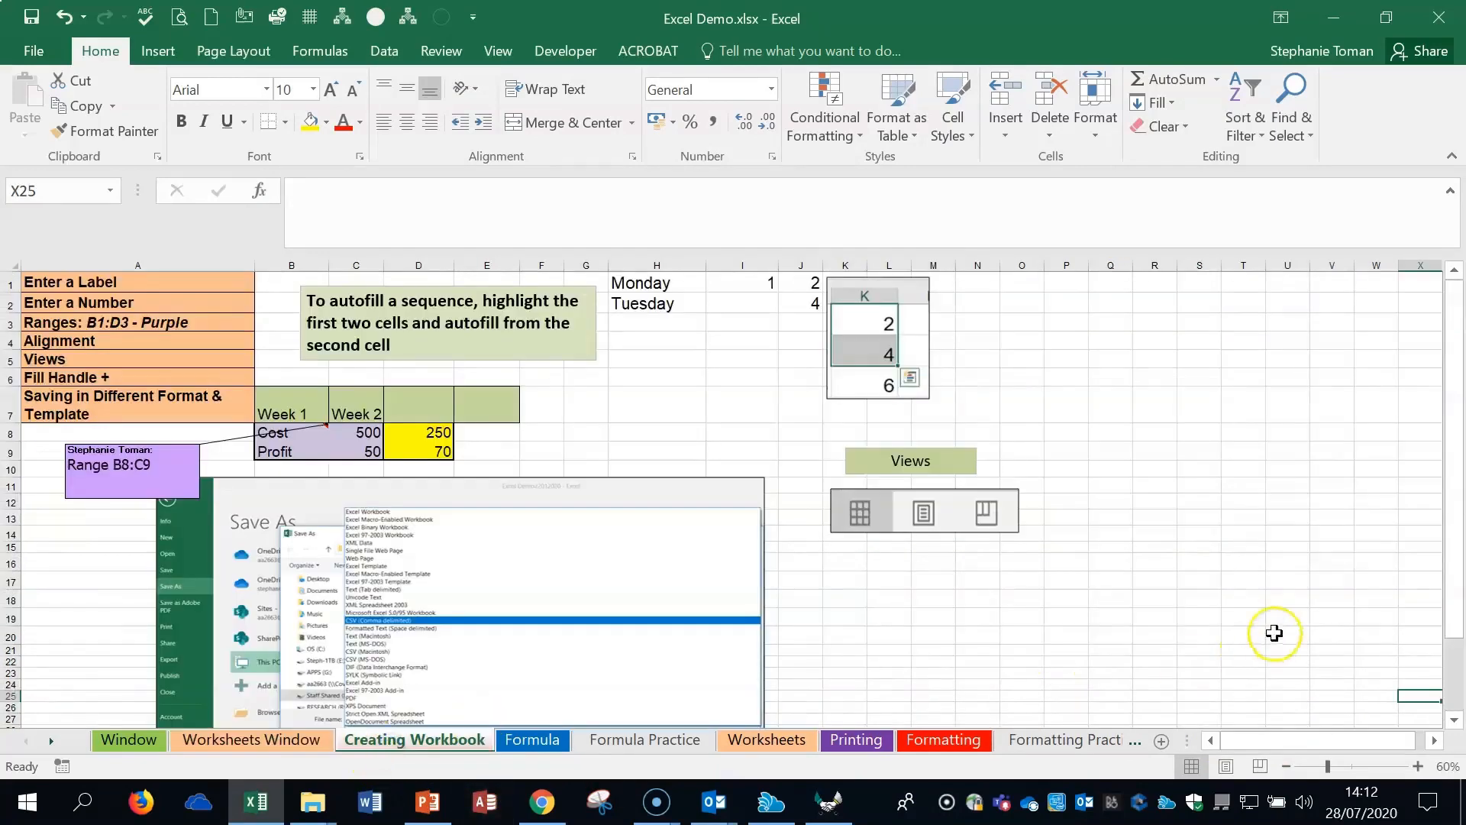
# Inspect the example labels in A1, H1 and B7 and the number in D8, selecting each cell in turn
pyautogui.click(126, 281)
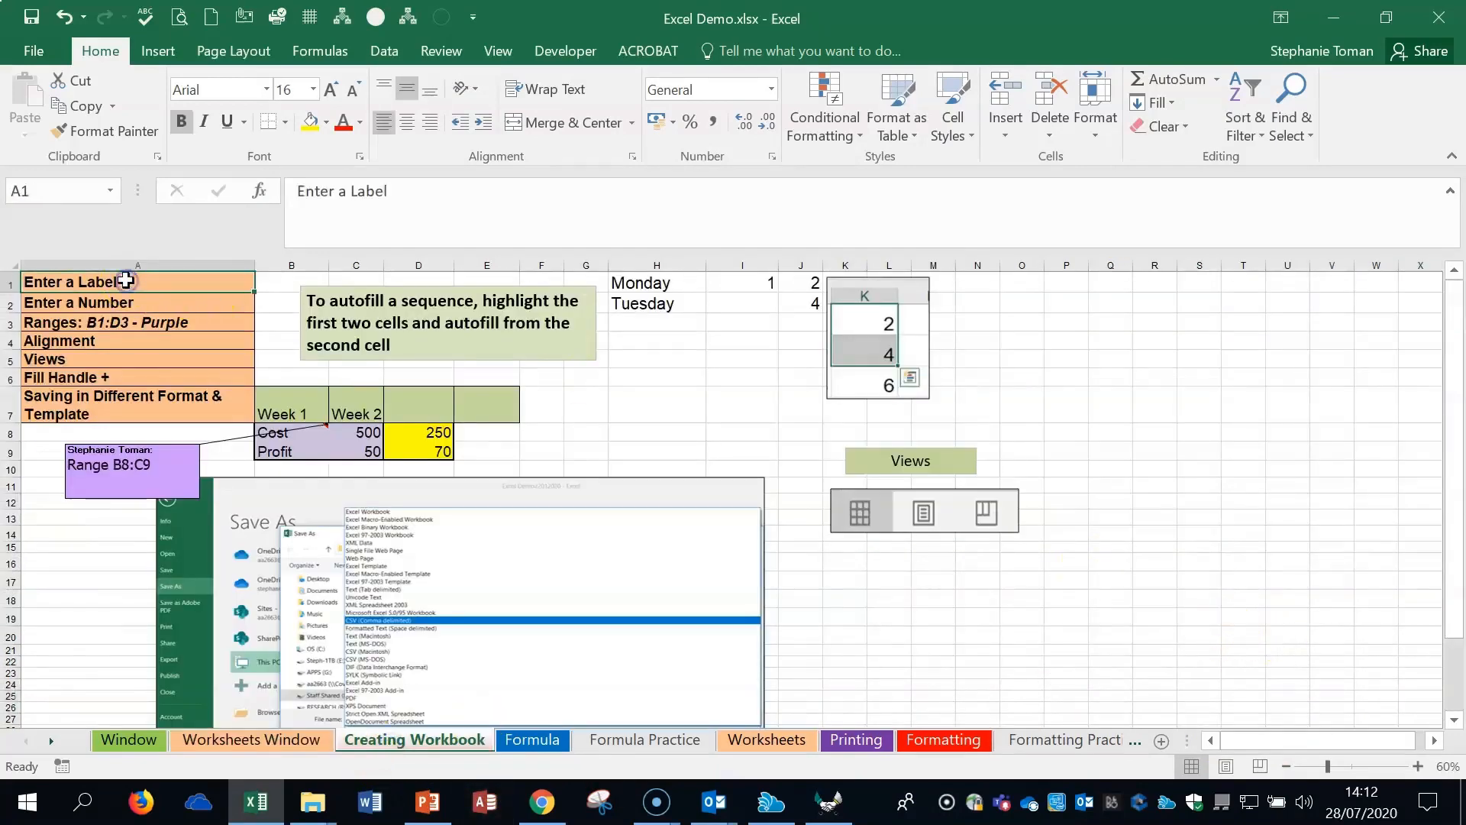
pyautogui.click(654, 282)
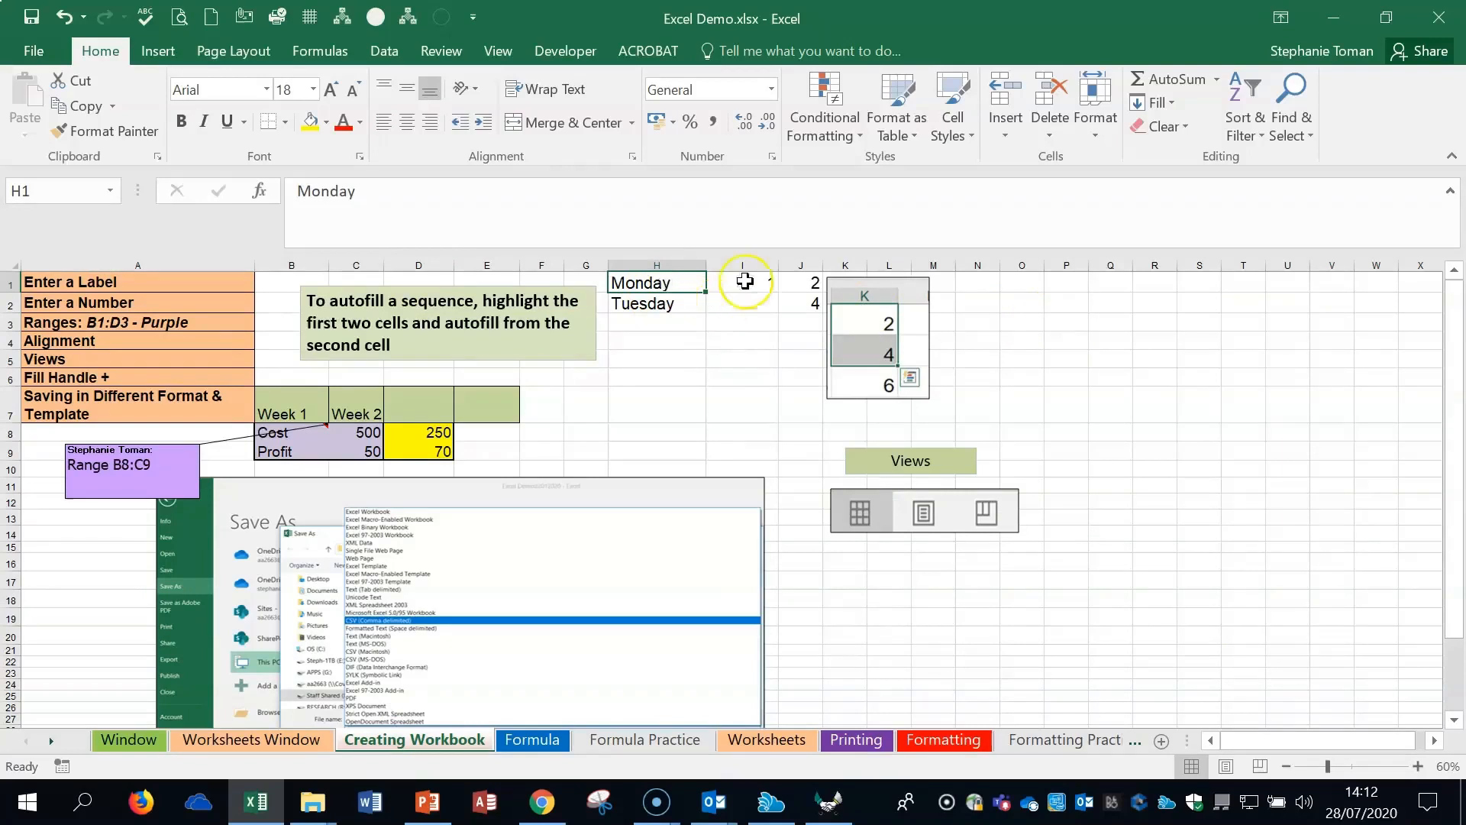
pyautogui.click(1029, 303)
pyautogui.click(1076, 306)
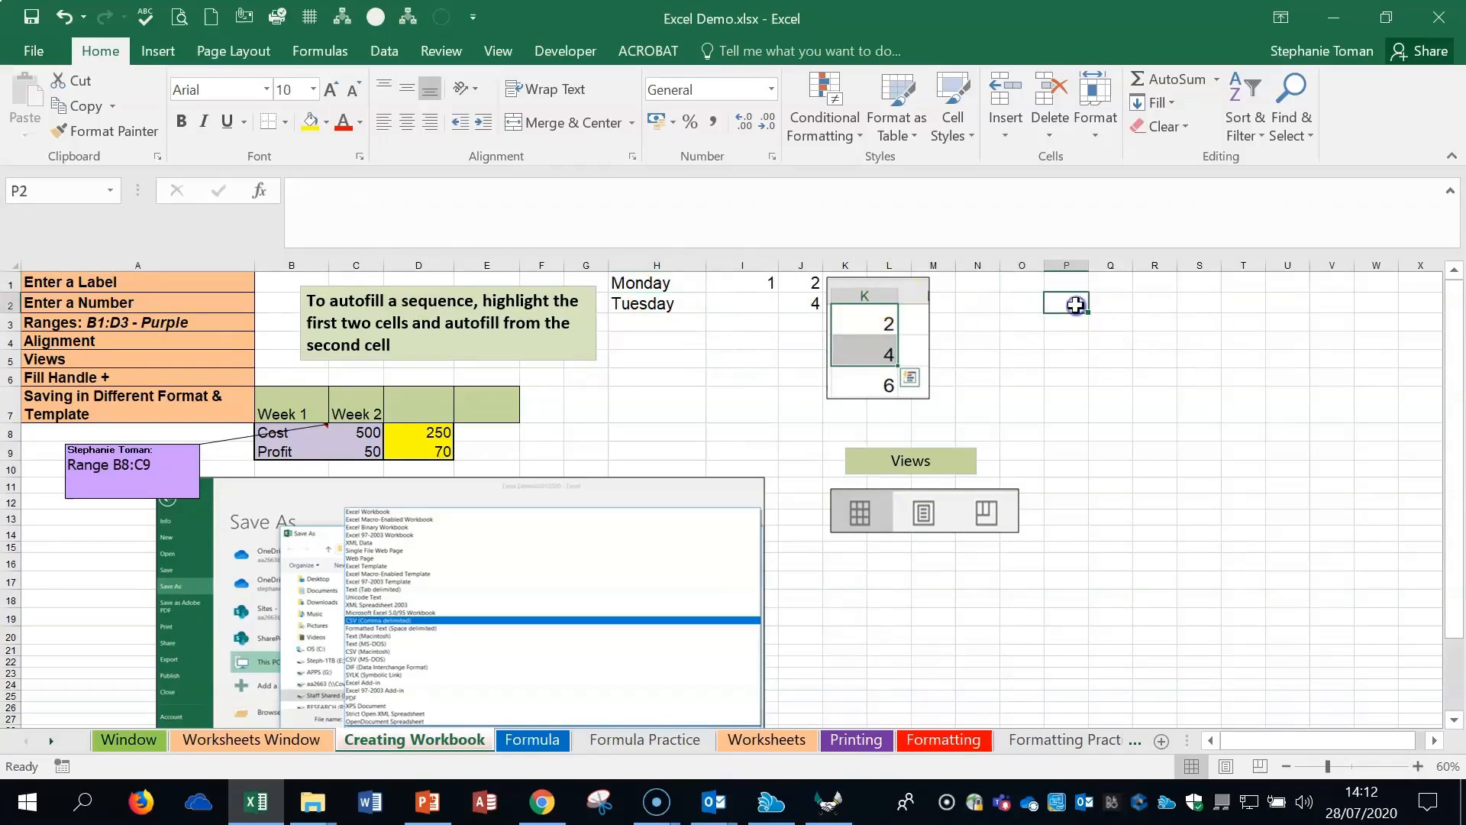
pyautogui.click(296, 406)
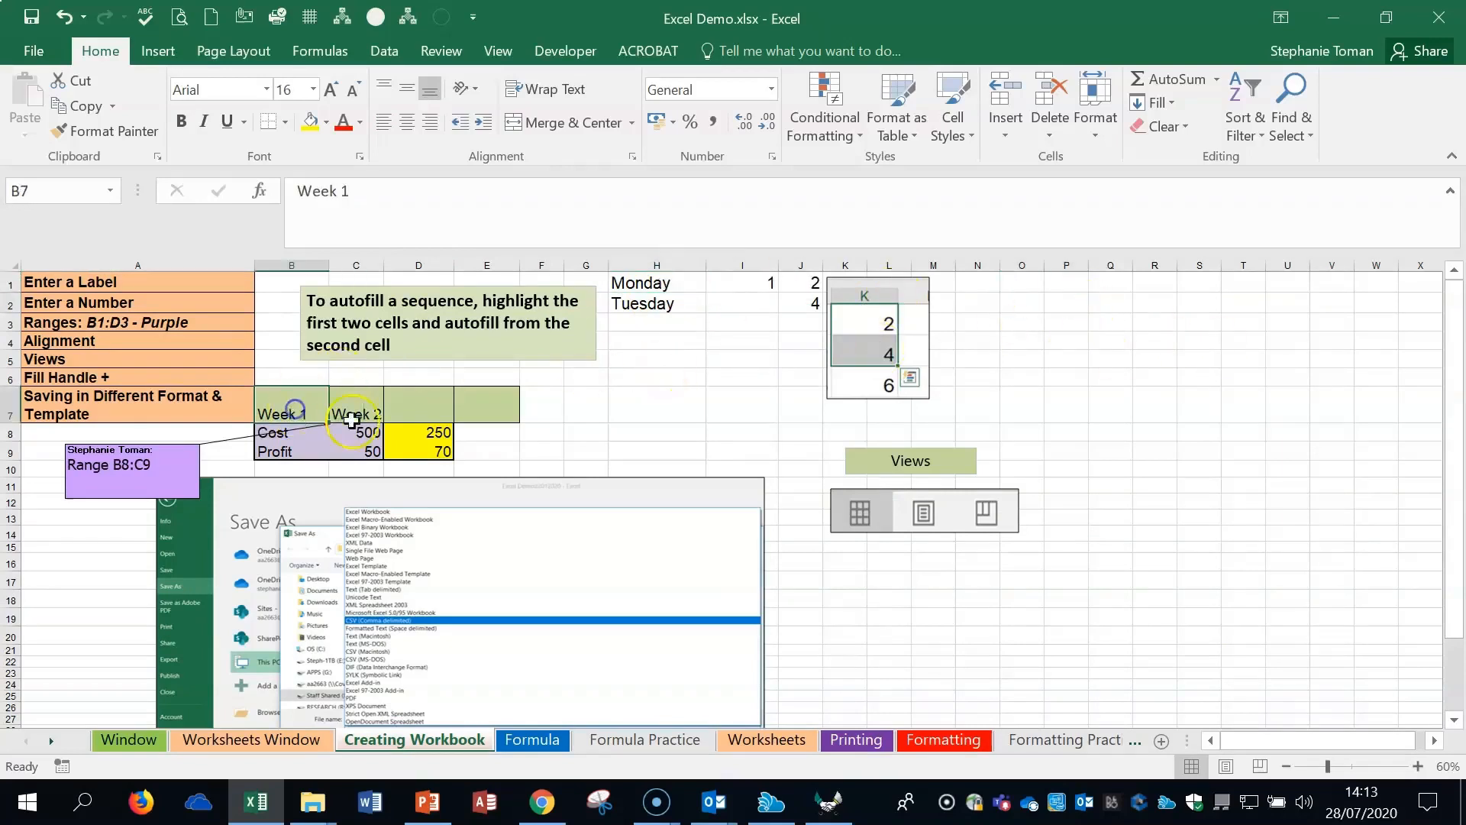
pyautogui.click(437, 433)
pyautogui.click(298, 406)
pyautogui.click(432, 432)
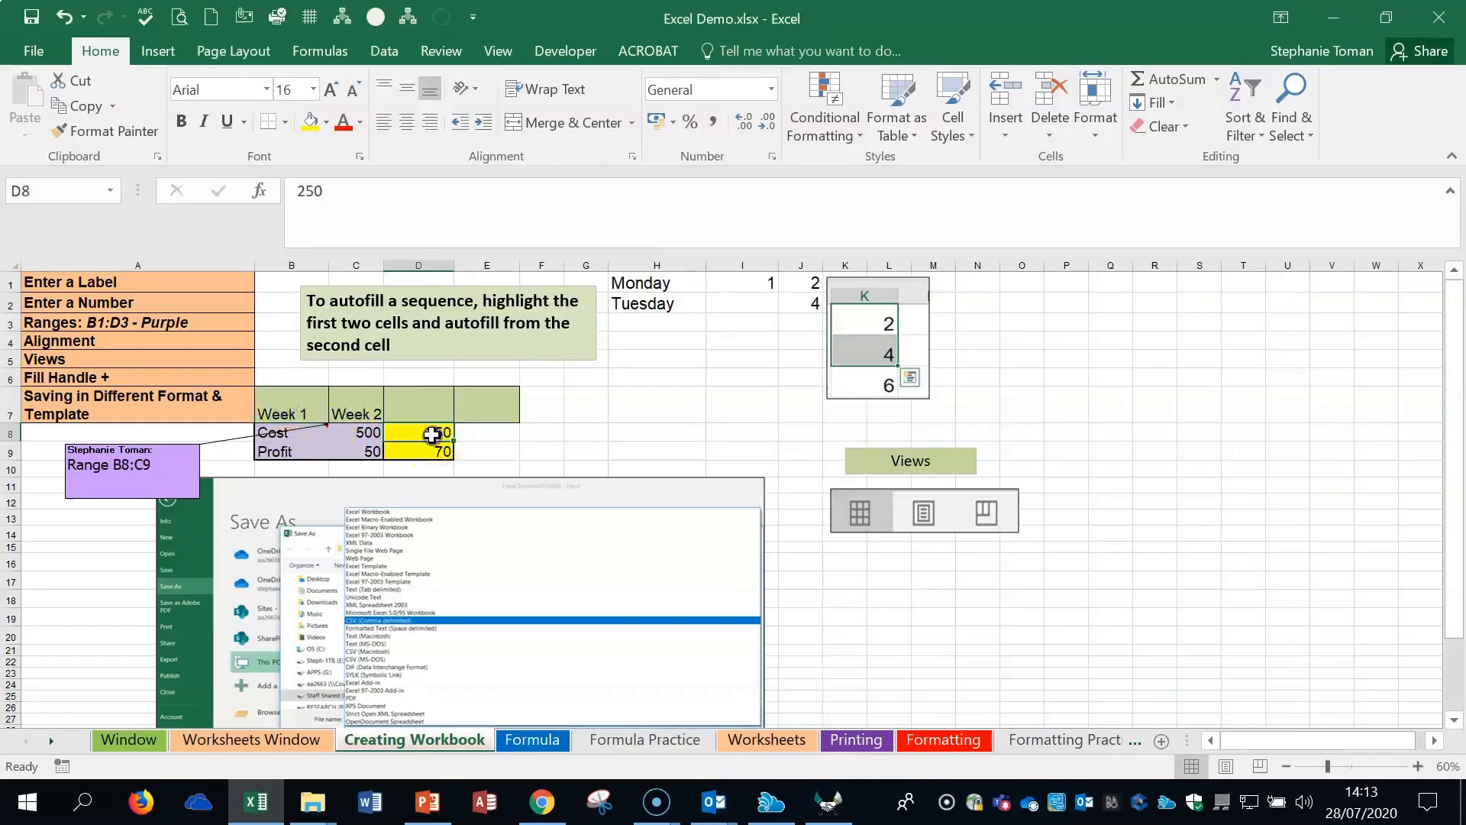
# Autofill the week headings from B7 across to F7 and fit column F to its contents
pyautogui.click(312, 419)
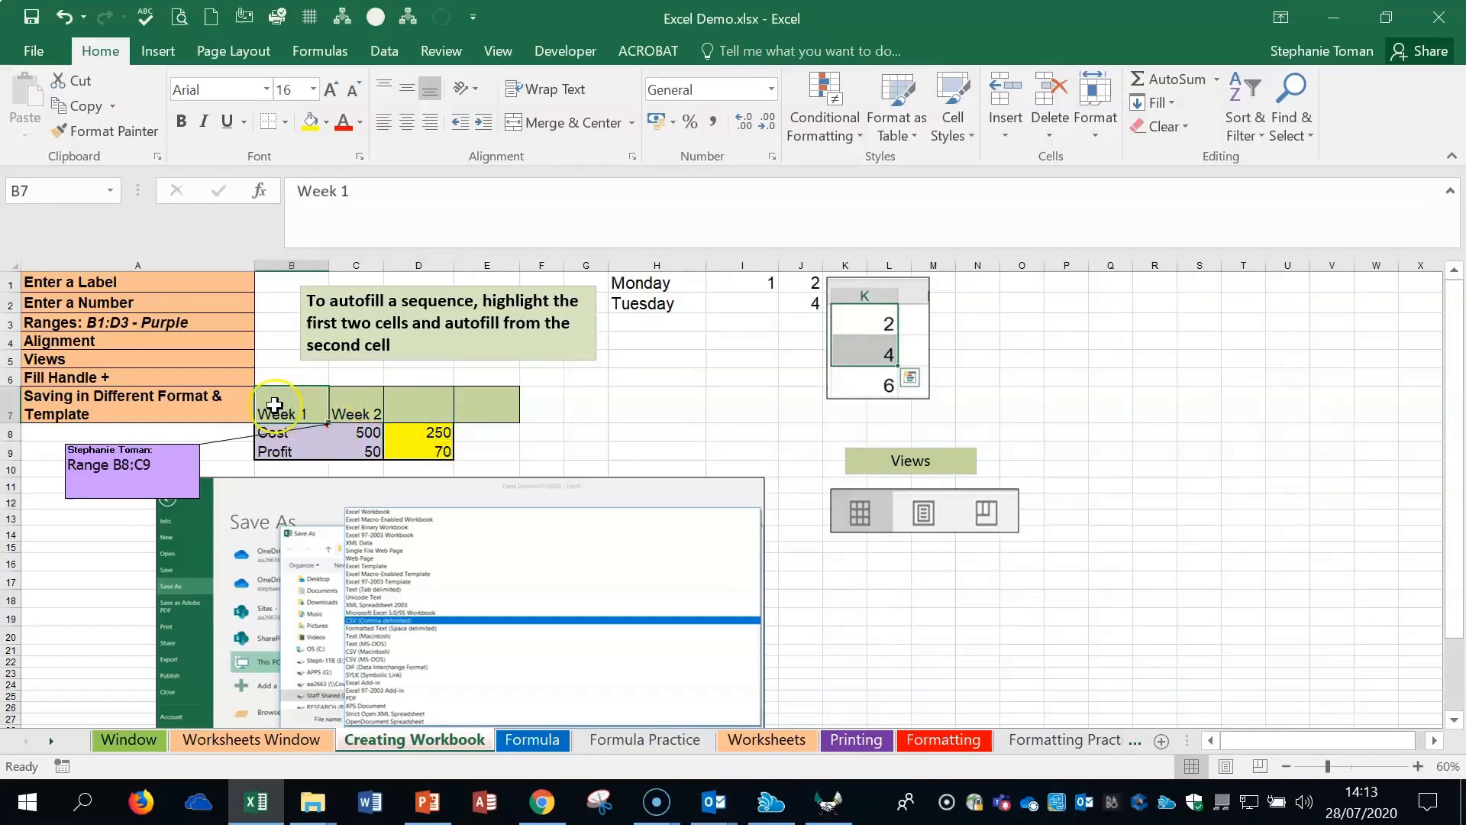
pyautogui.click(265, 400)
pyautogui.moveTo(342, 397); pyautogui.dragTo(555, 422)
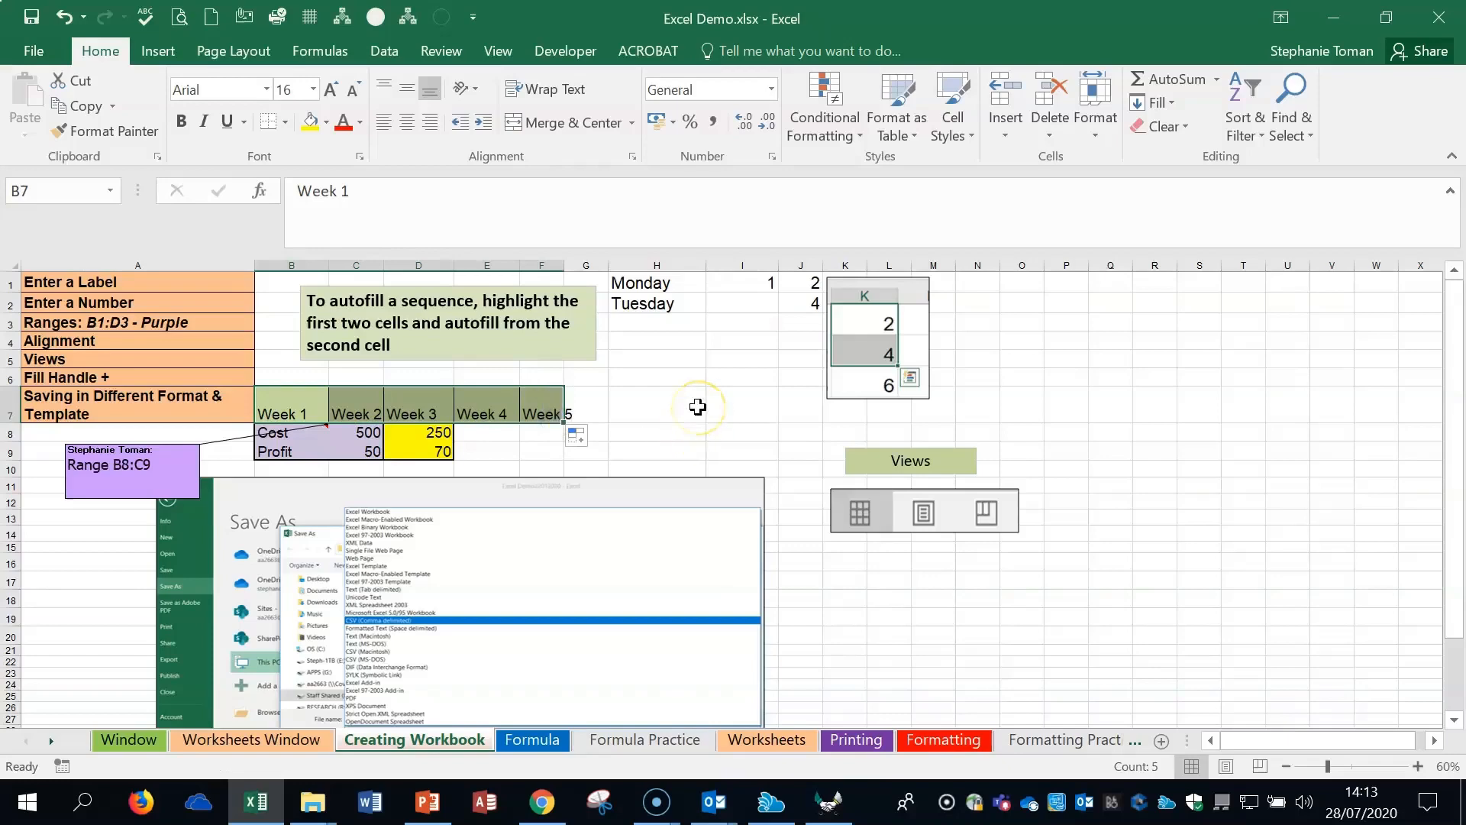
pyautogui.doubleClick(564, 265)
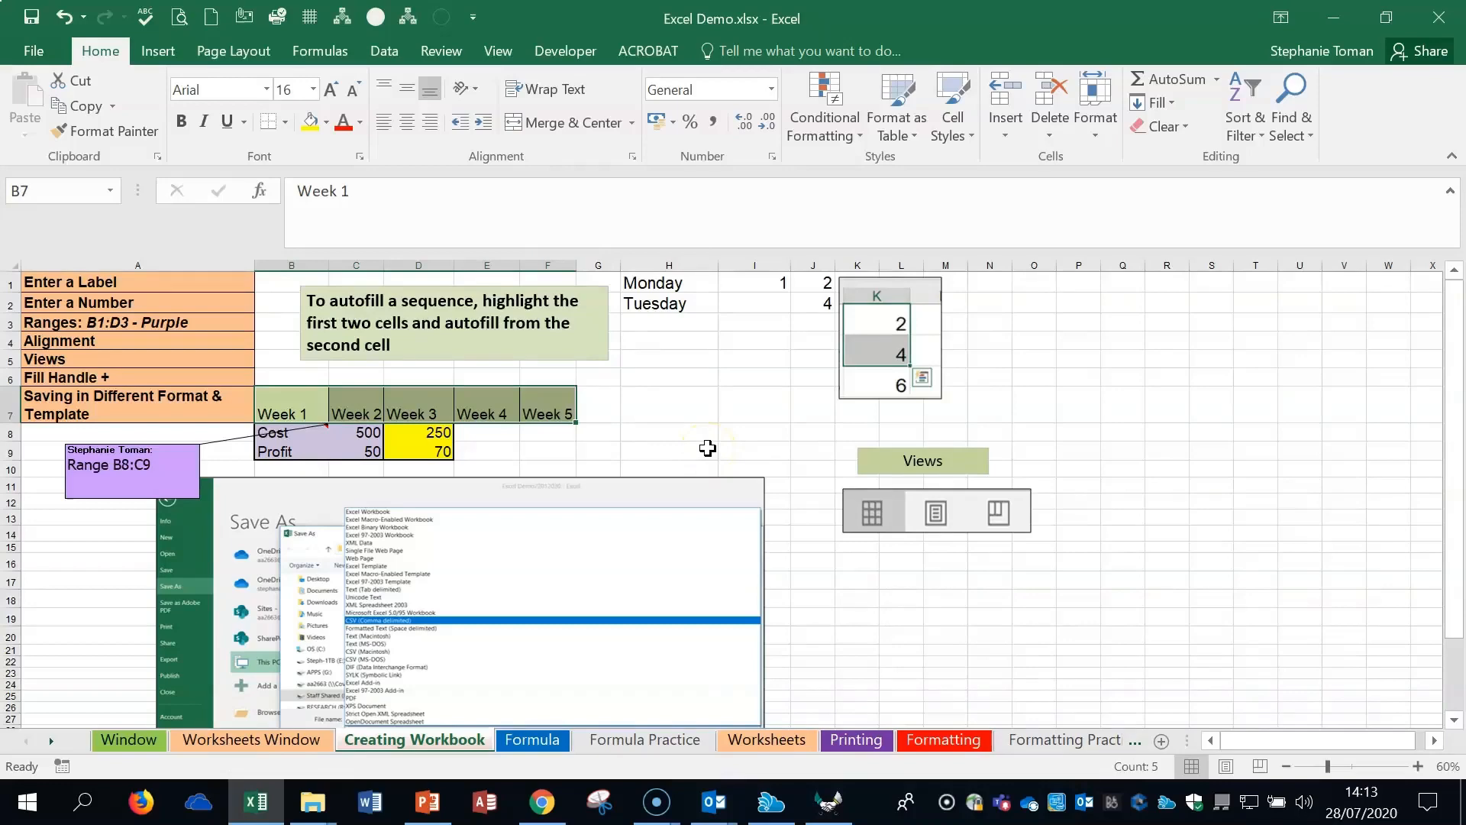
# Try autofilling from cell J1 alone down to J4, and undo the fill
pyautogui.click(818, 284)
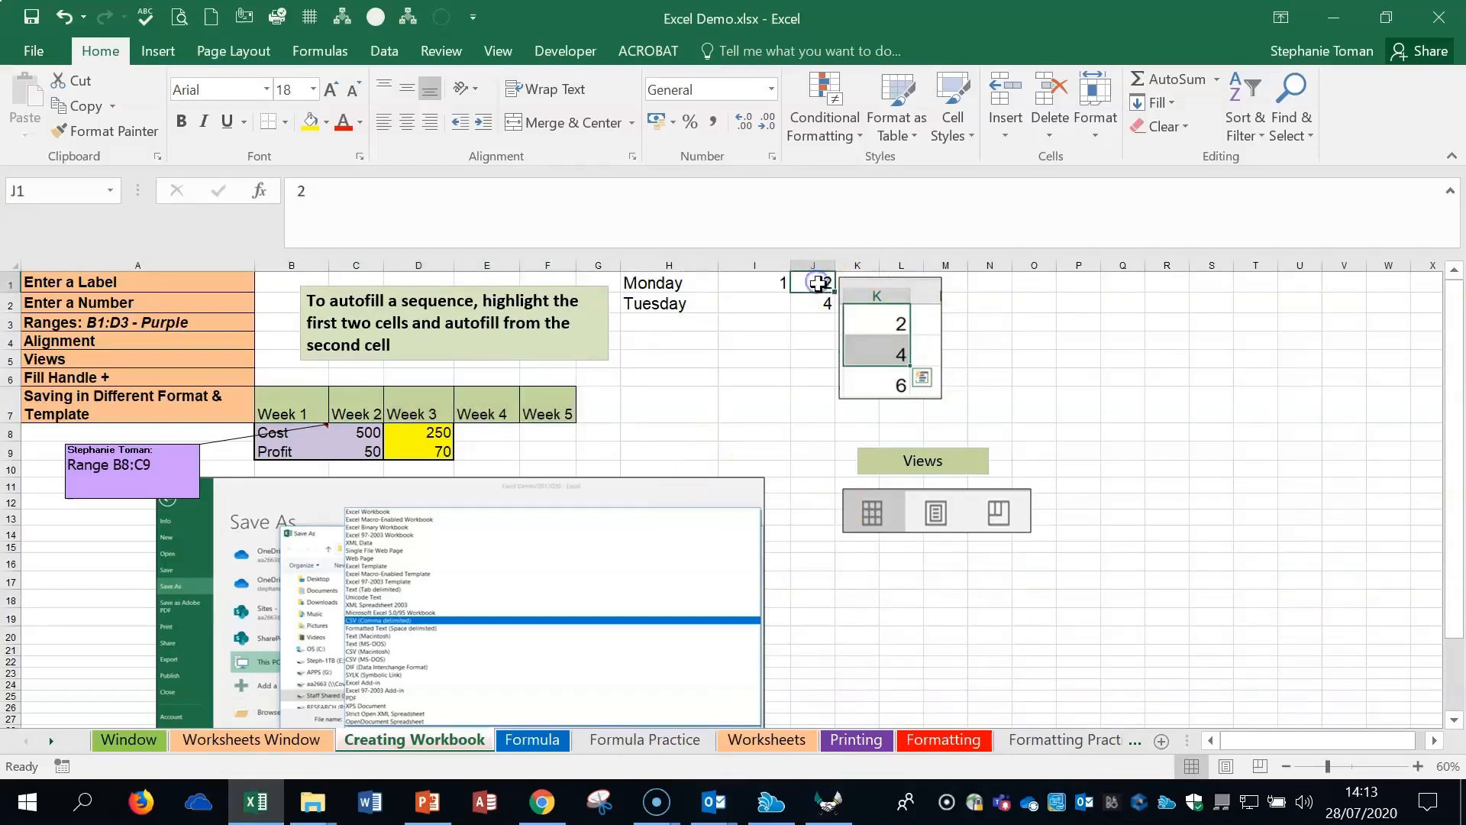
pyautogui.moveTo(818, 296); pyautogui.dragTo(833, 307)
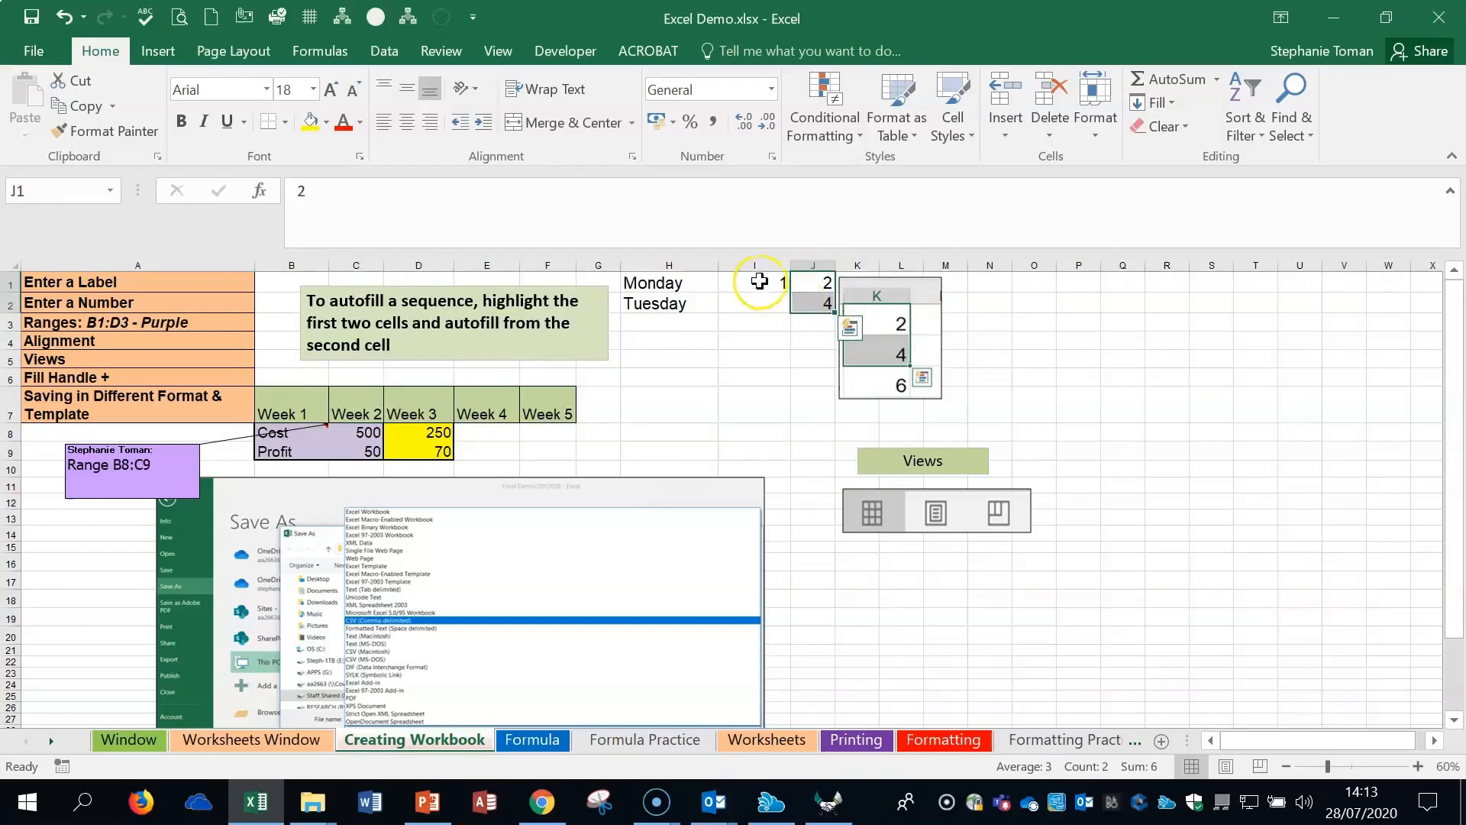
pyautogui.click(815, 280)
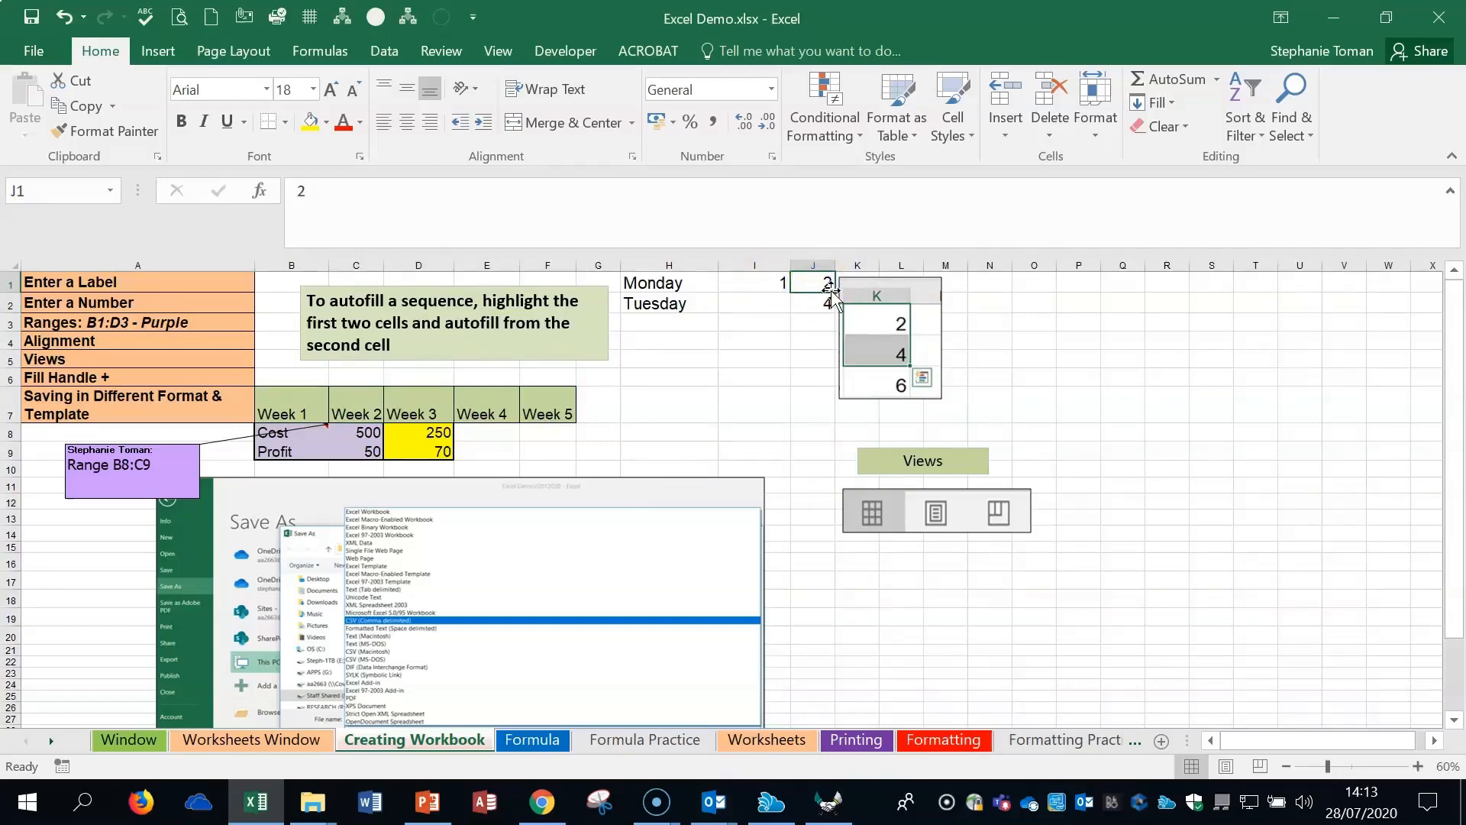
pyautogui.click(835, 296)
pyautogui.moveTo(835, 296); pyautogui.dragTo(838, 342)
pyautogui.click(825, 284)
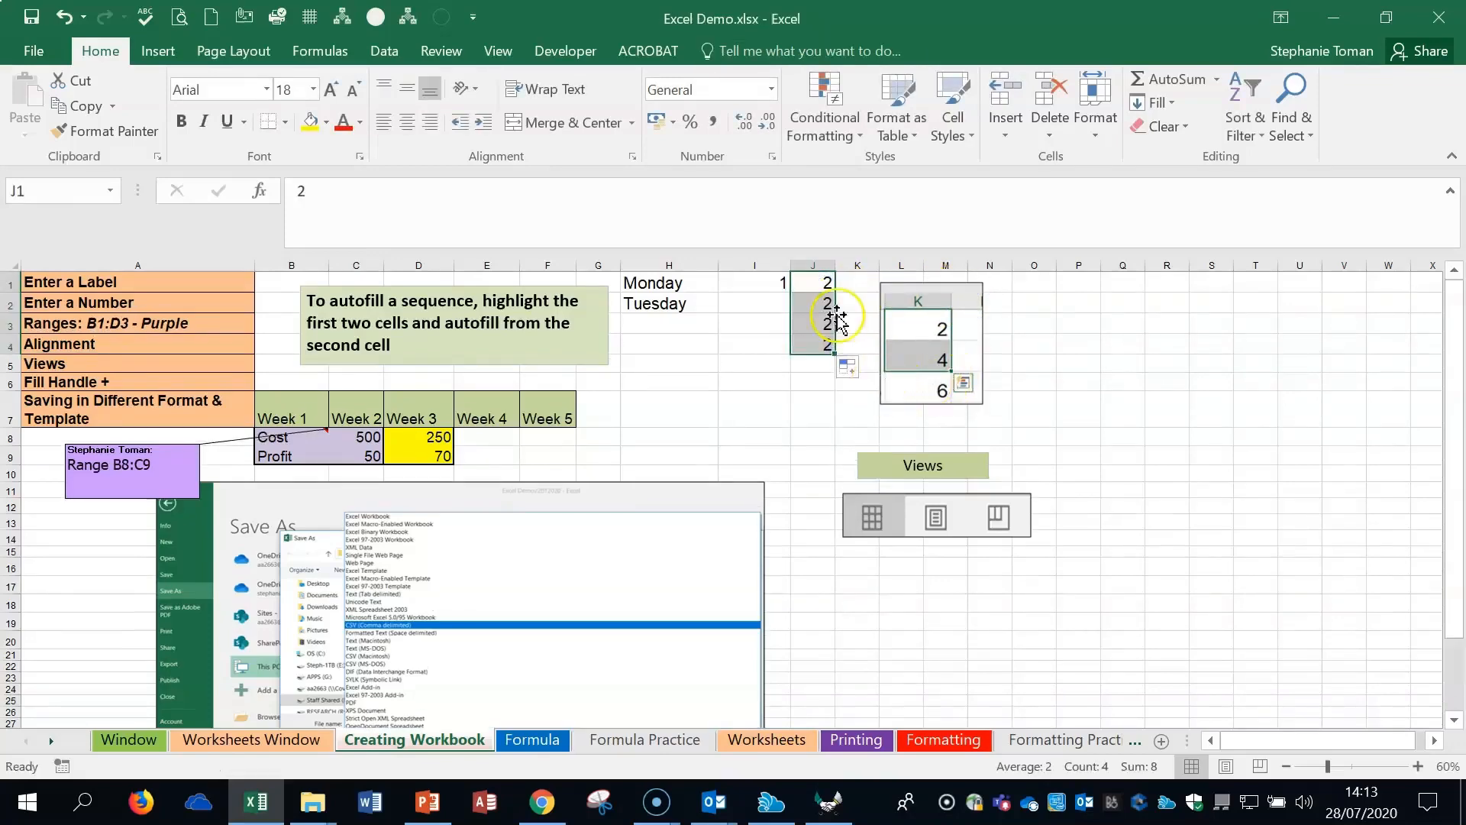
pyautogui.click(71, 23)
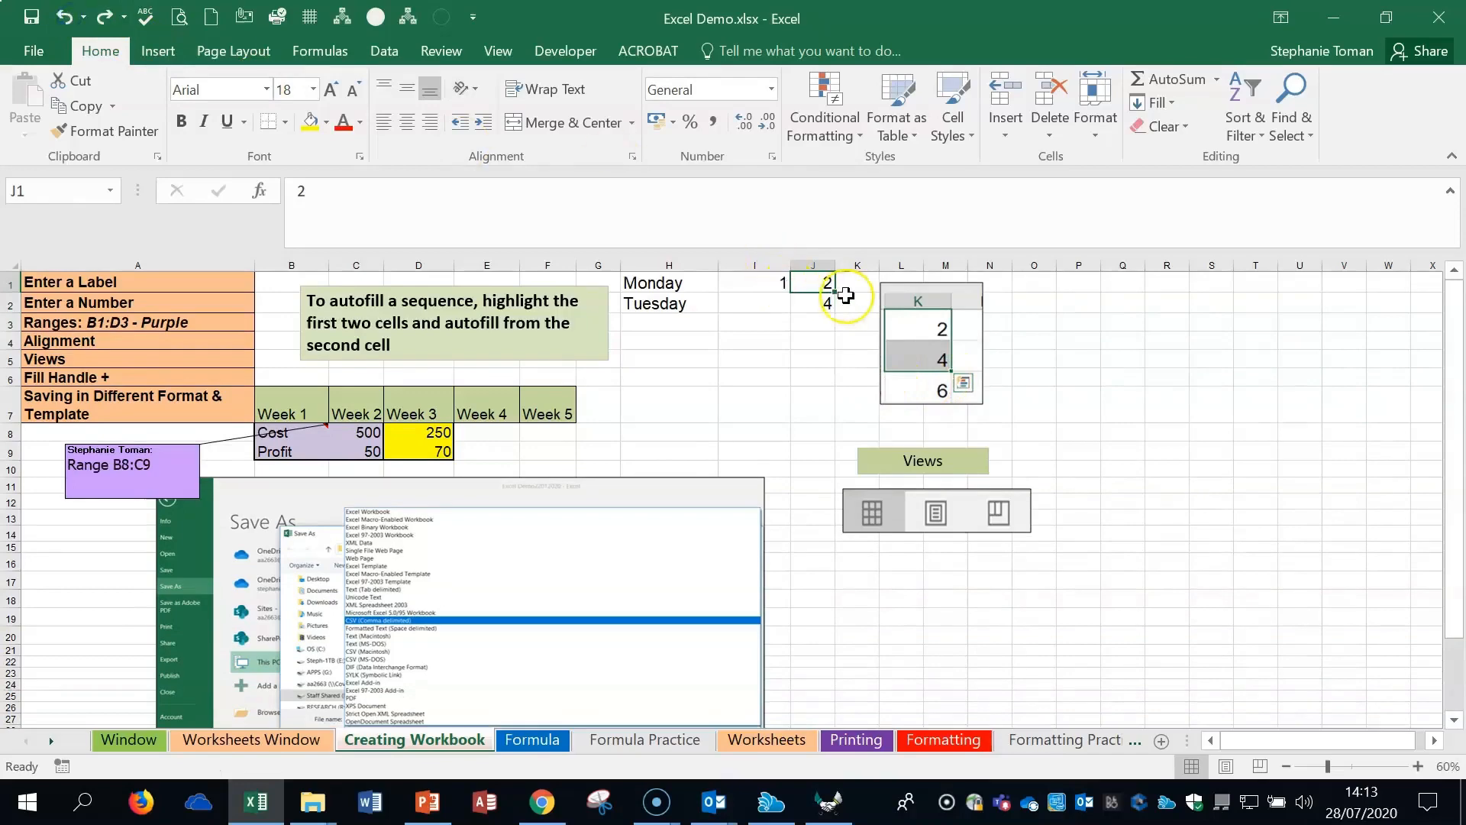
# Autofill the number sequence from J1:J2 down to J6 and the weekday names from H1 down to H7
pyautogui.moveTo(825, 285); pyautogui.dragTo(830, 392)
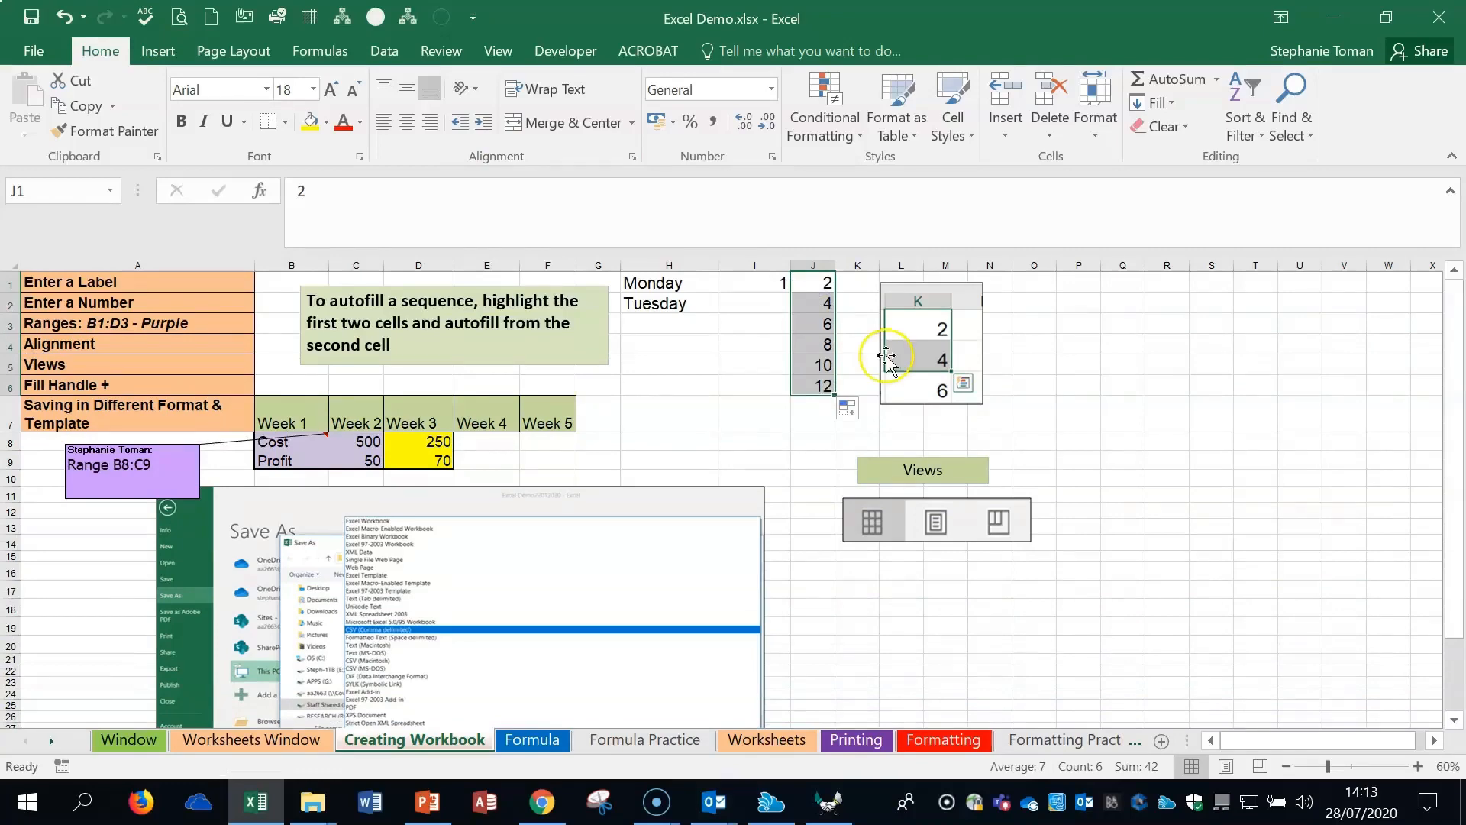
pyautogui.click(690, 283)
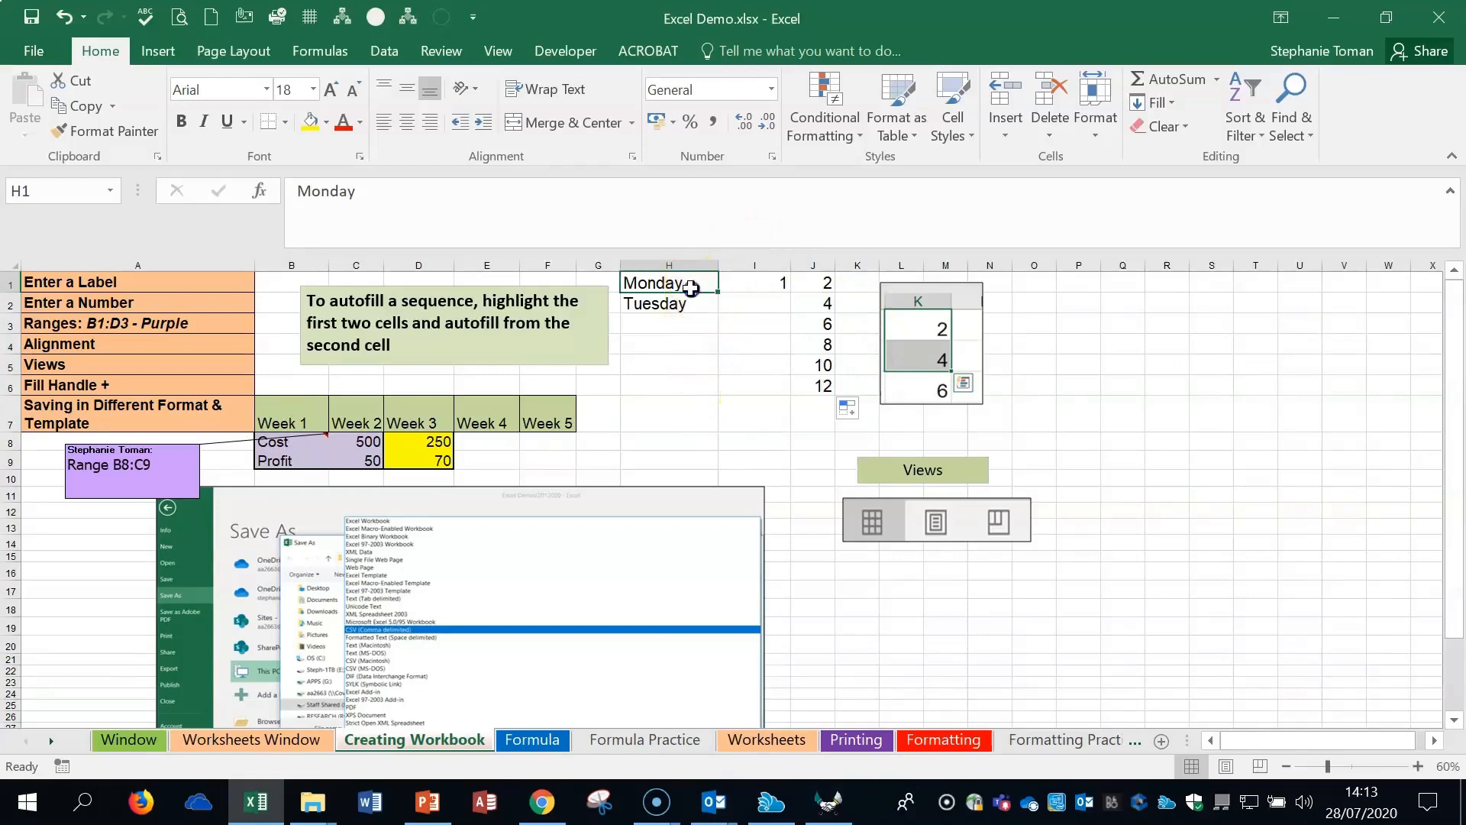
pyautogui.moveTo(691, 287); pyautogui.dragTo(720, 416)
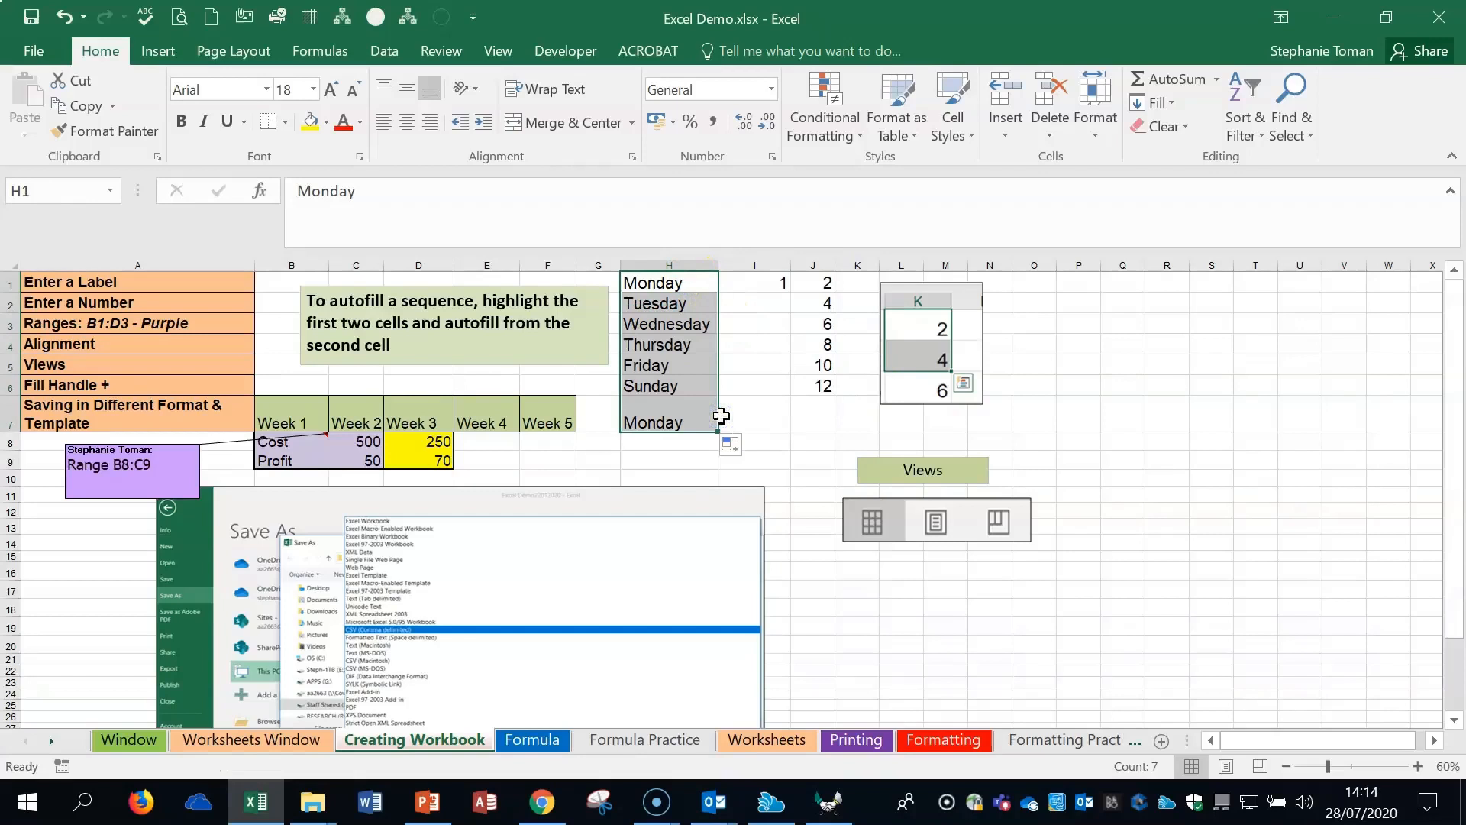
pyautogui.click(691, 280)
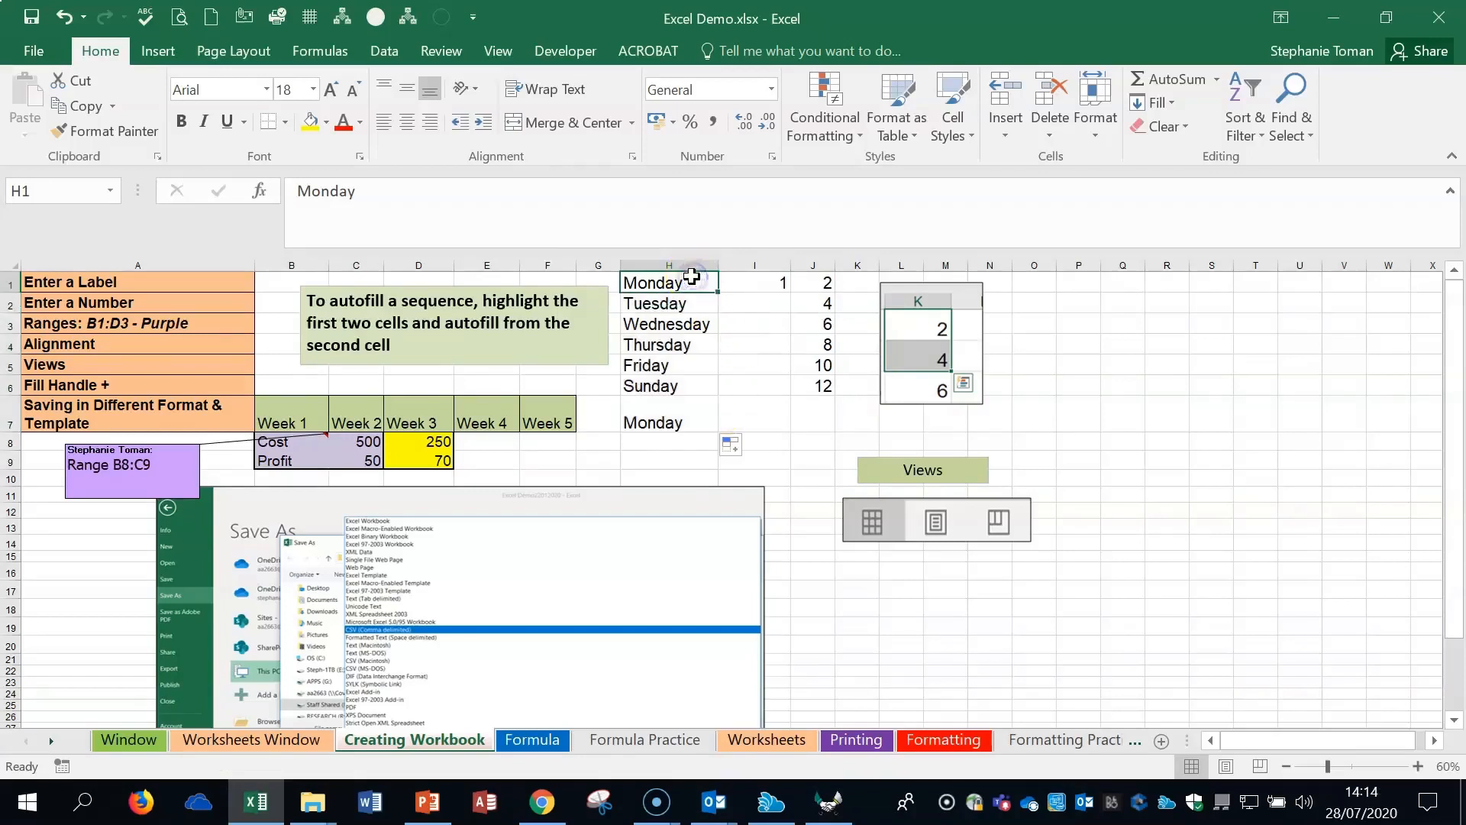
pyautogui.click(1159, 422)
pyautogui.moveTo(1189, 432); pyautogui.dragTo(1199, 431)
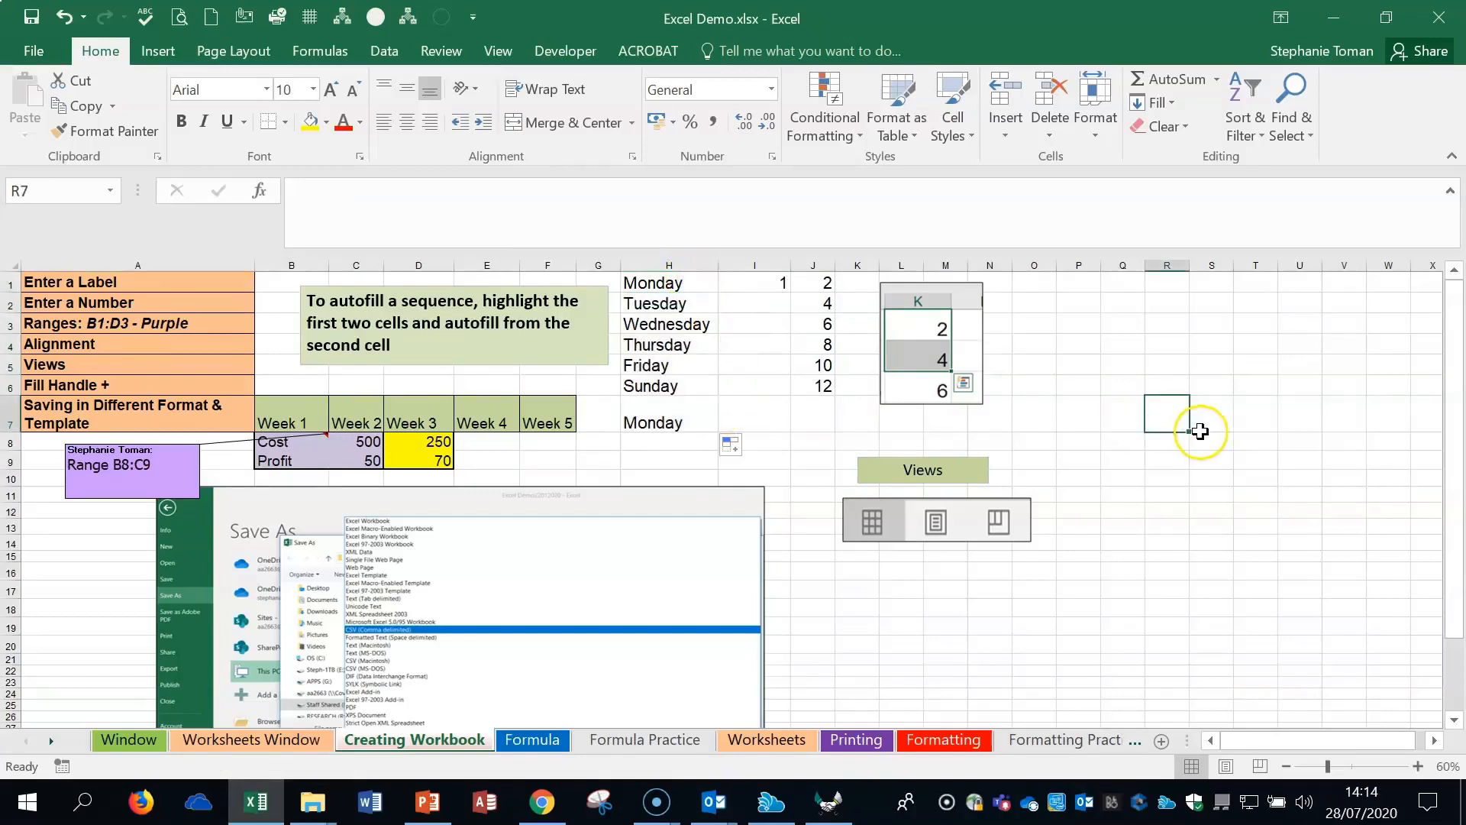
# Select the Ranges label in A3, then highlight the range B8:C9 and the week headings in B7:F7
pyautogui.click(145, 323)
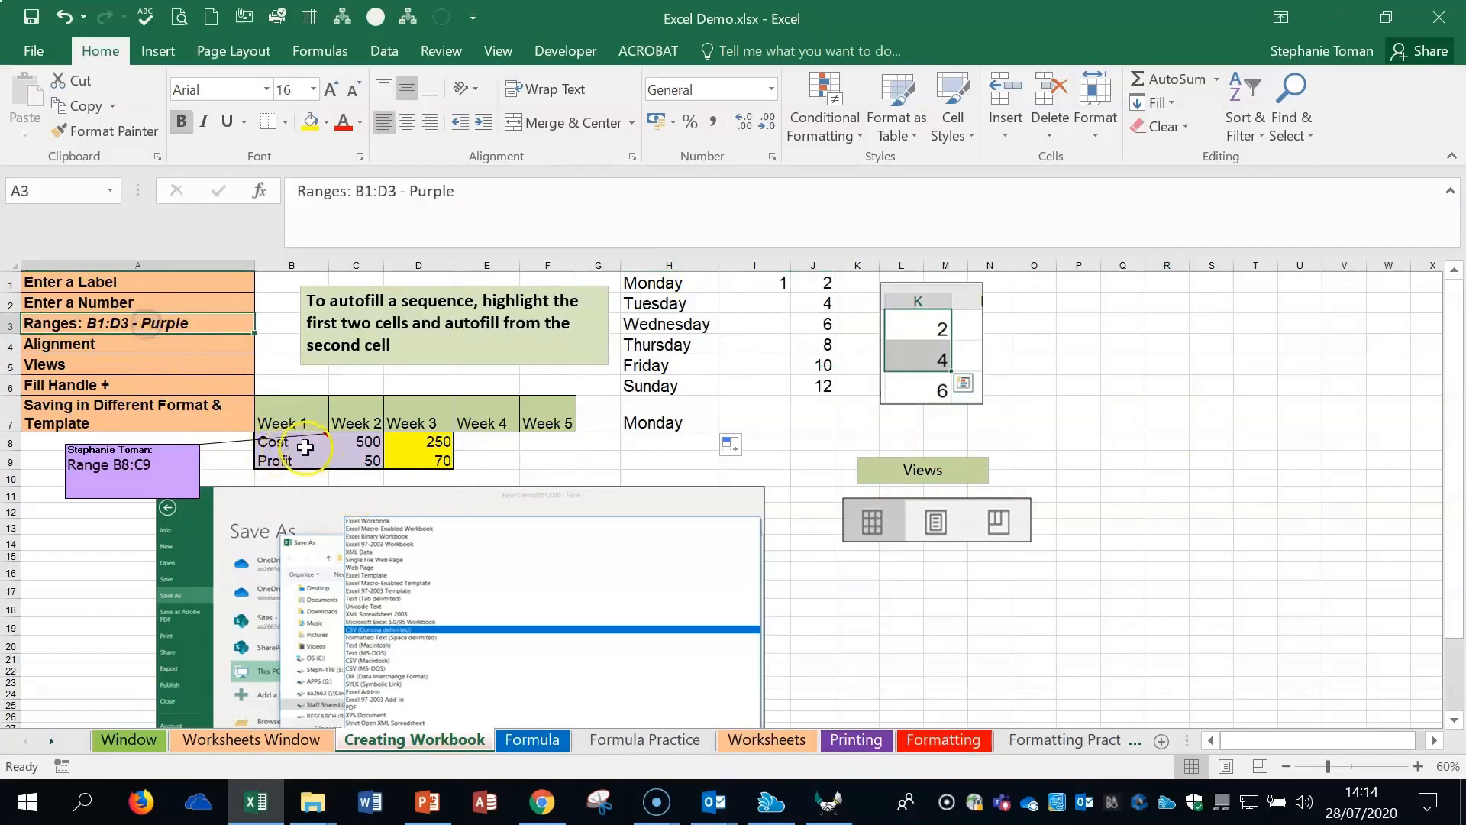
pyautogui.moveTo(304, 447); pyautogui.dragTo(372, 458)
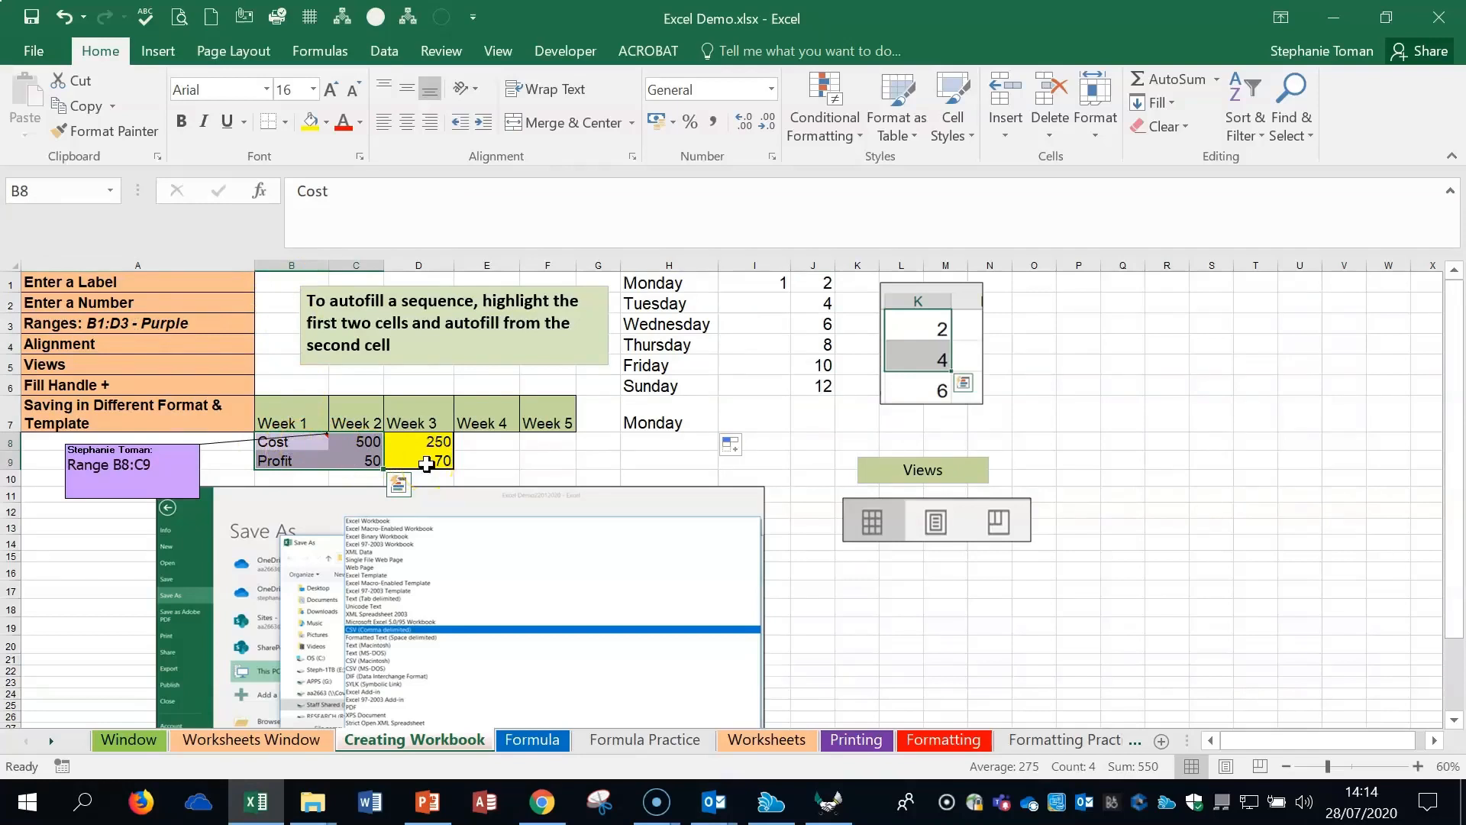
pyautogui.moveTo(302, 445)
pyautogui.mouseDown()
pyautogui.moveTo(438, 466)
pyautogui.moveTo(308, 440)
pyautogui.moveTo(367, 461)
pyautogui.mouseUp()
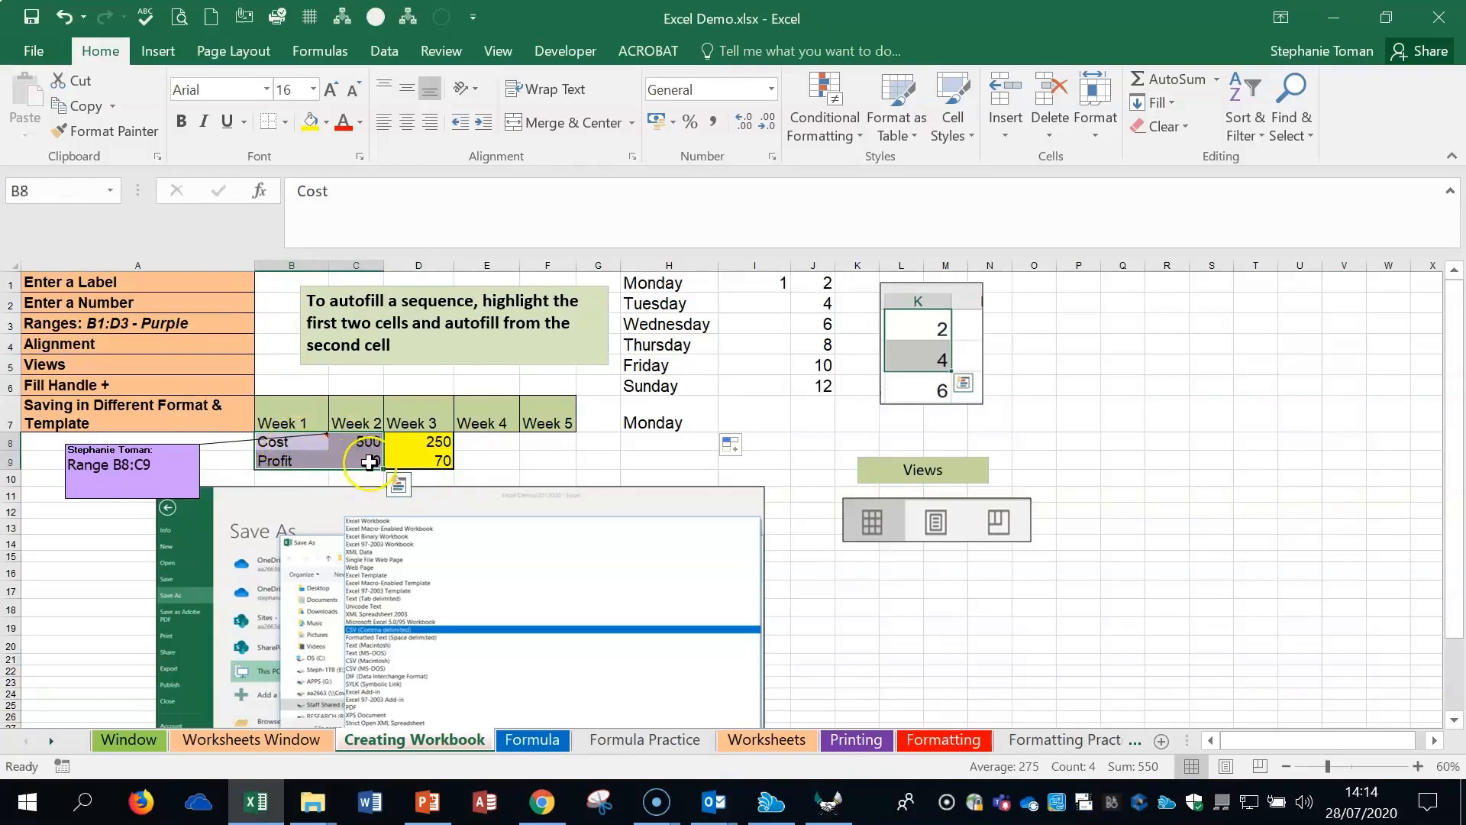
pyautogui.moveTo(288, 416); pyautogui.dragTo(539, 418)
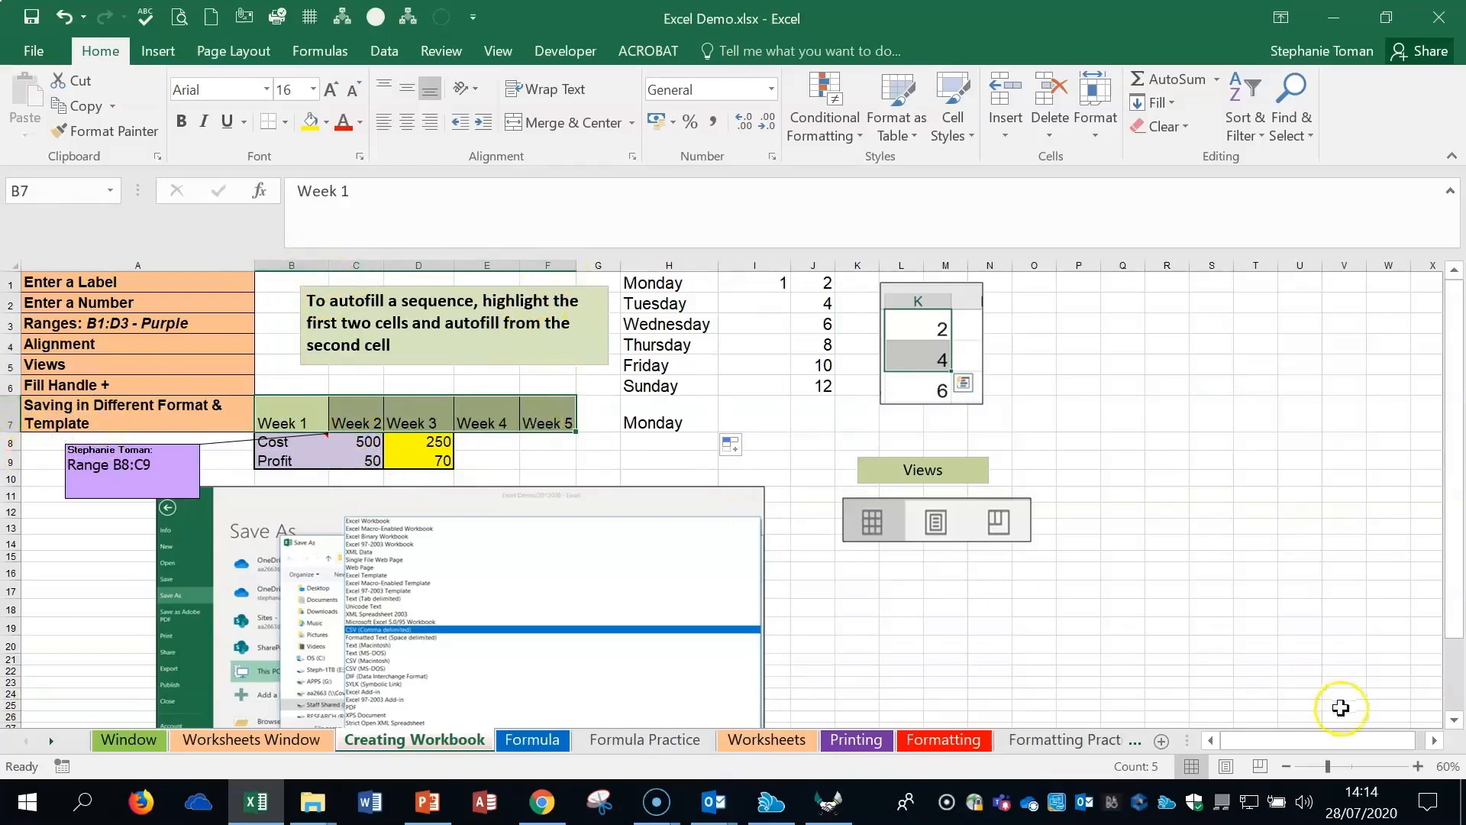
# Select the Alignment label in A4, then try left, centre and right alignment on cell J1, finishing with centre
pyautogui.click(1419, 768)
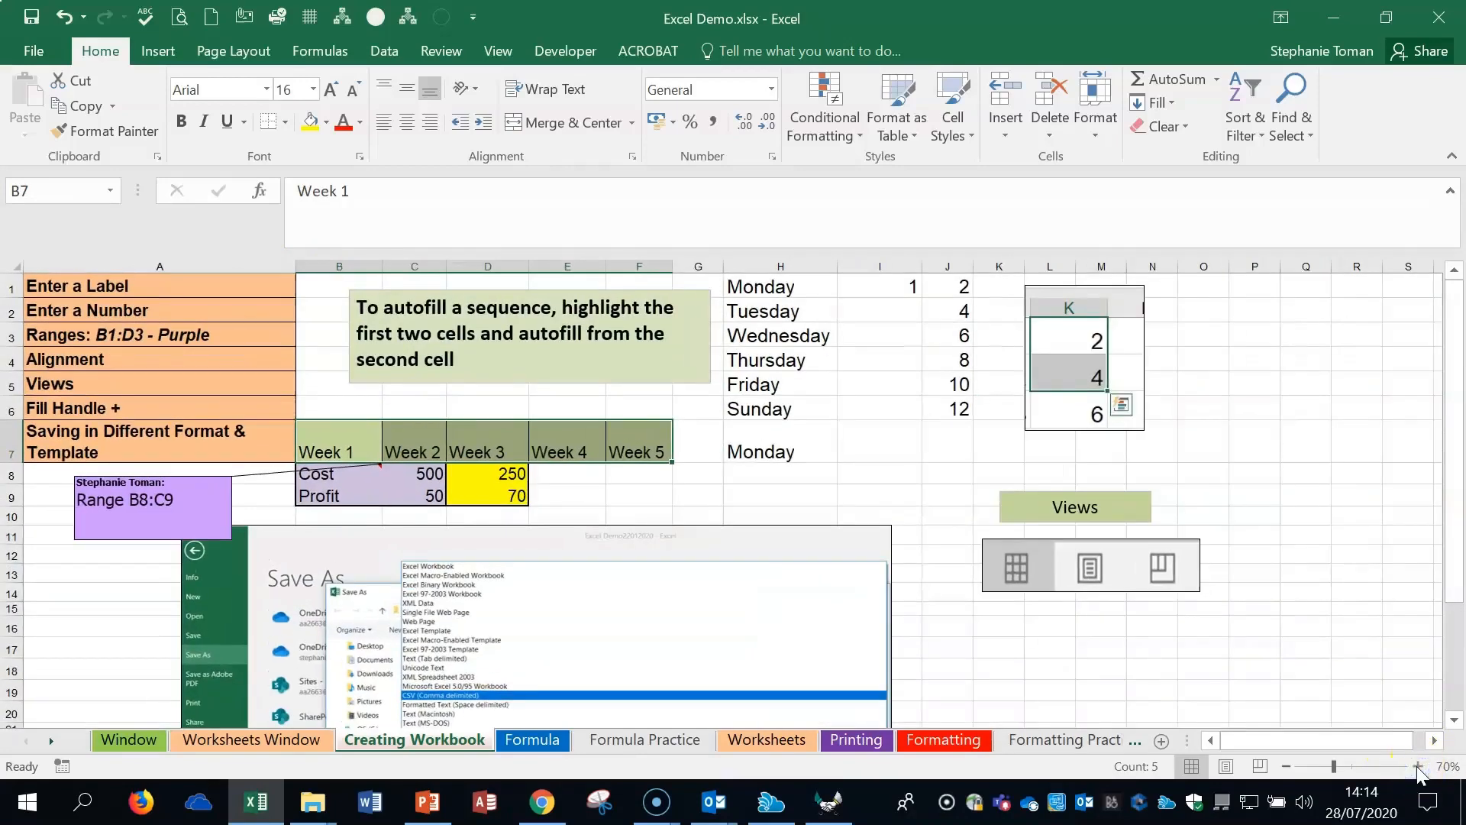
pyautogui.click(160, 365)
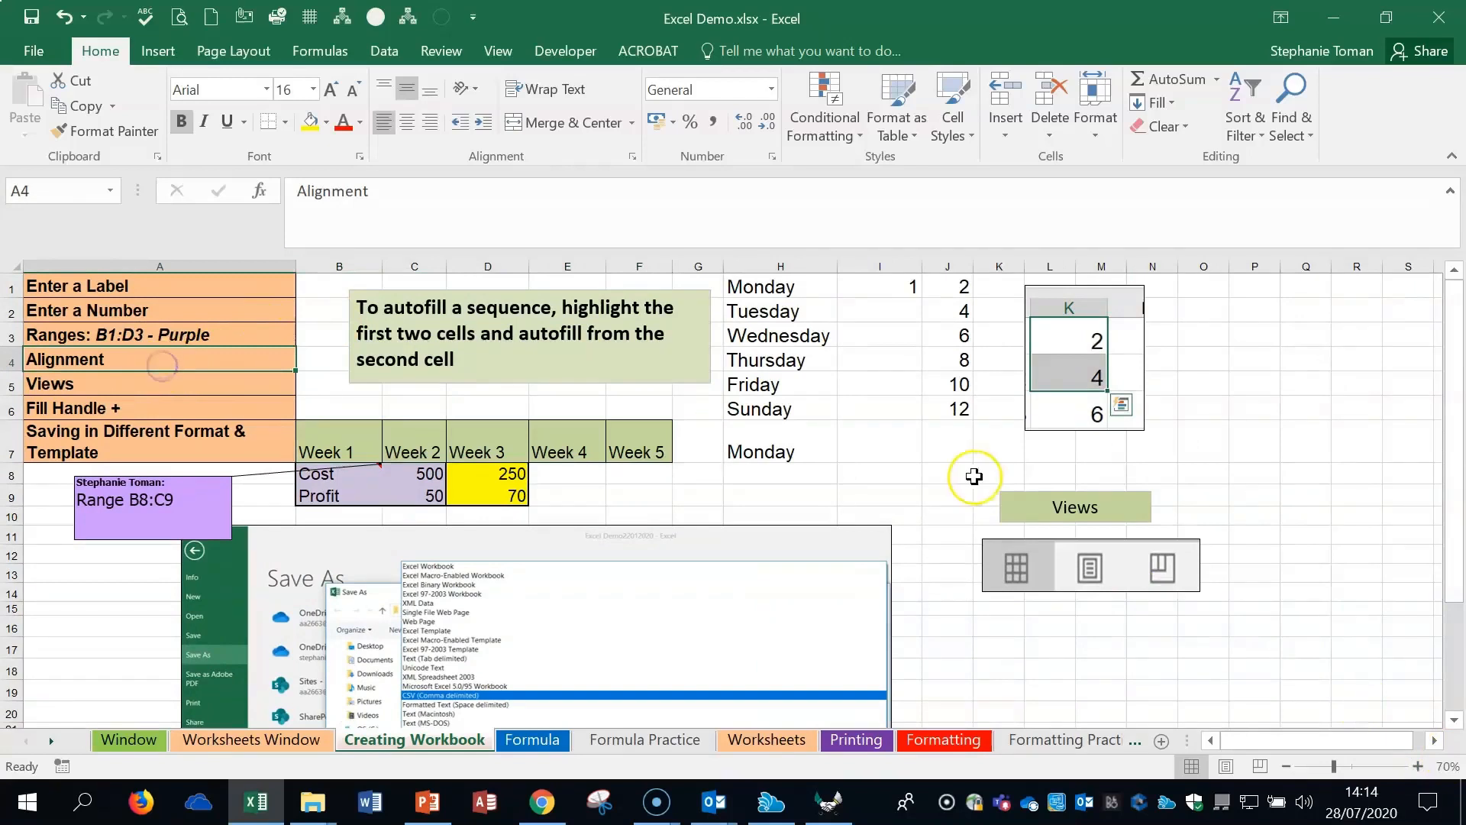
pyautogui.click(935, 288)
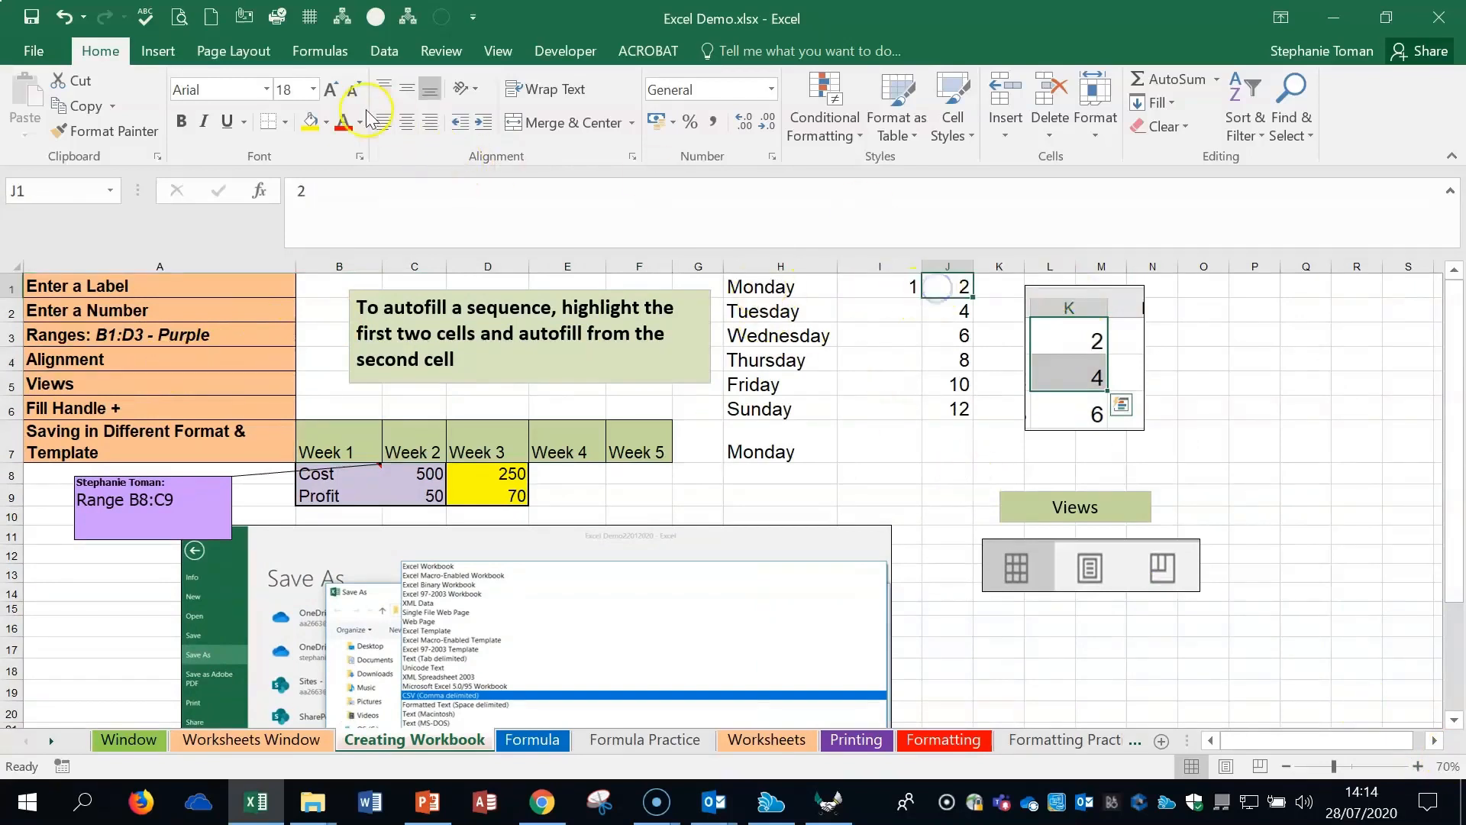
pyautogui.click(384, 122)
pyautogui.click(405, 120)
pyautogui.click(431, 122)
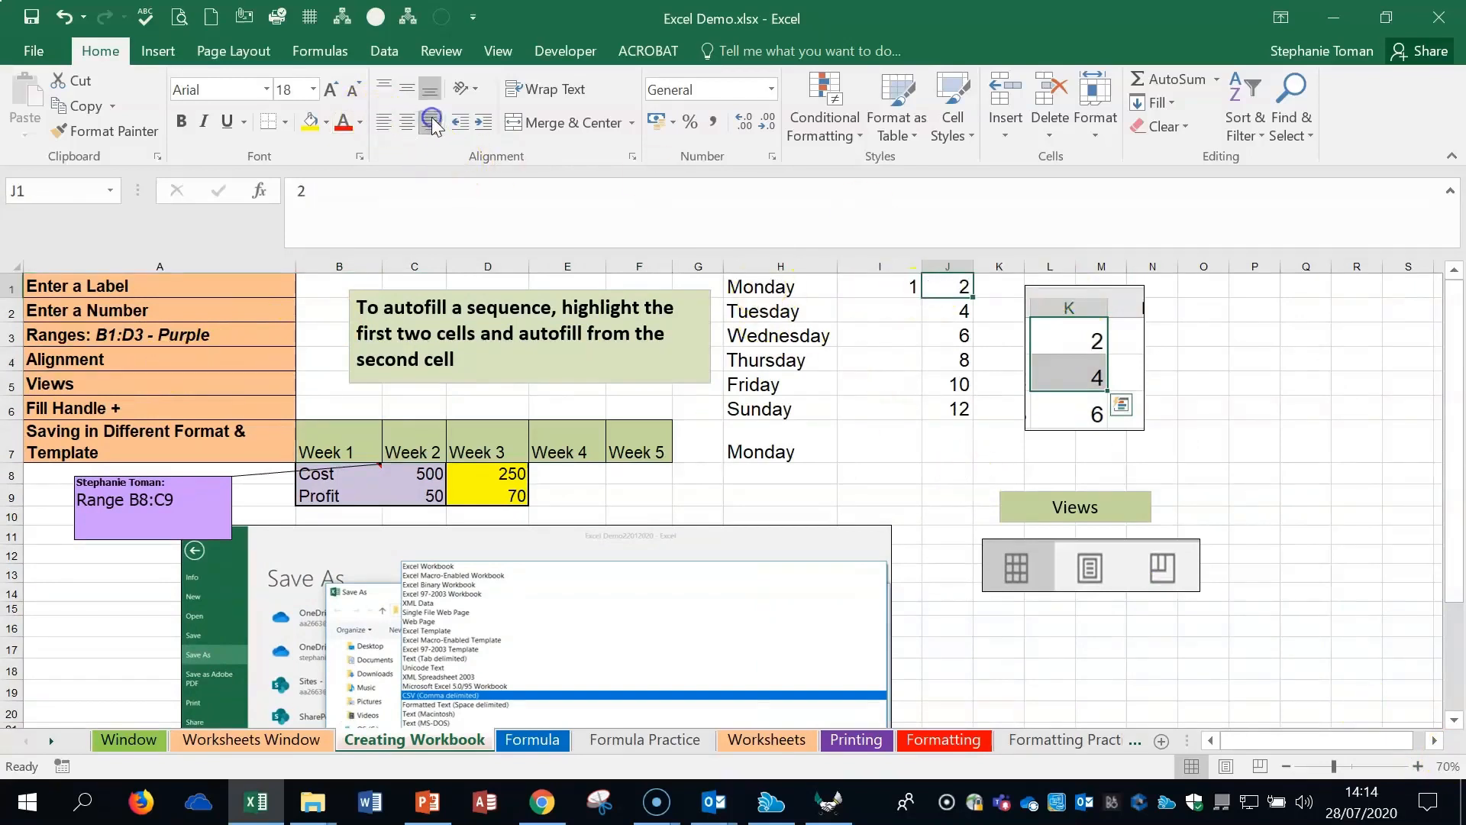
pyautogui.click(384, 122)
pyautogui.click(398, 122)
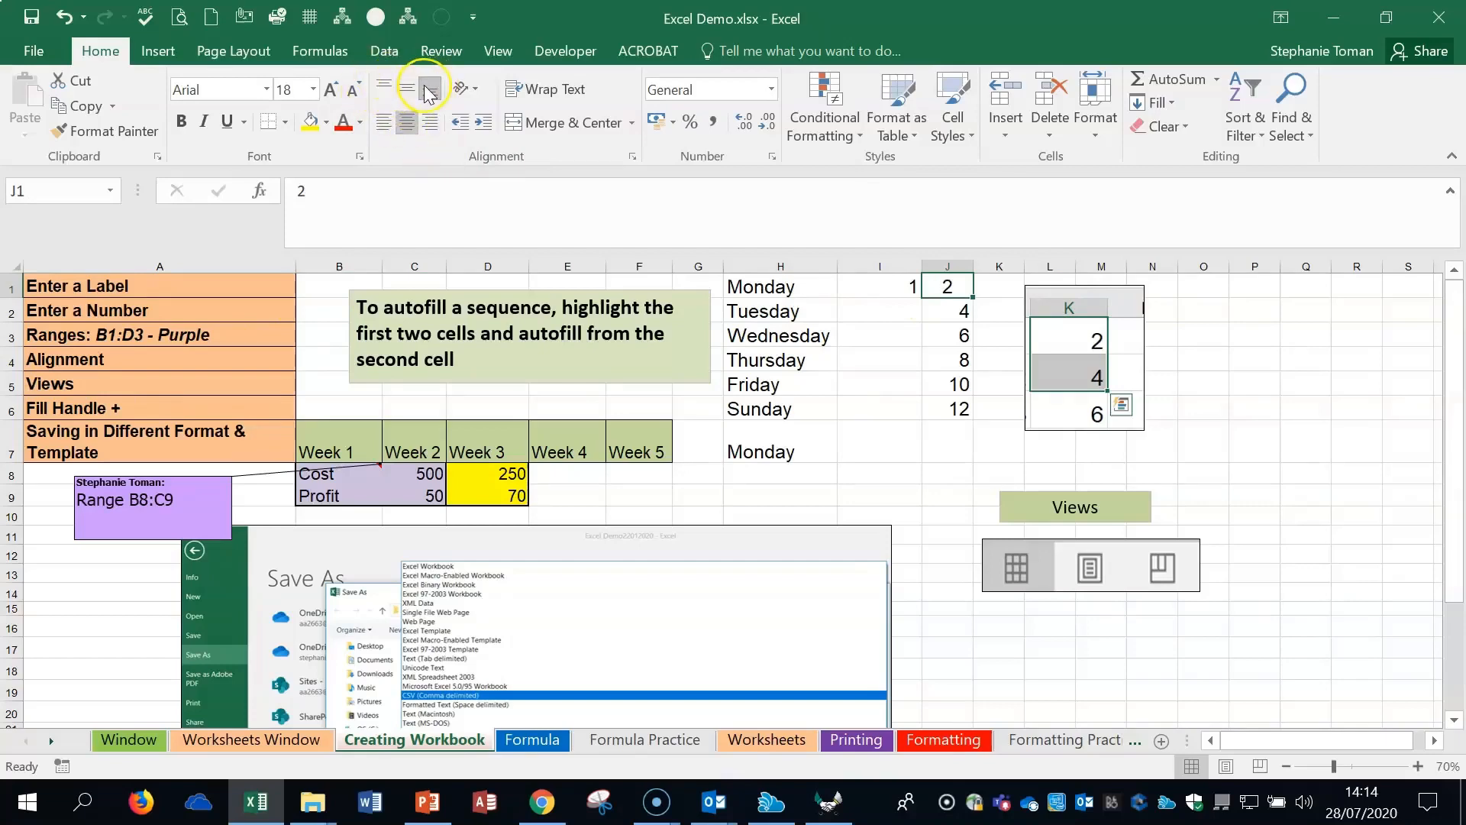
# Select the week headings in B7:F7 and try the vertical alignments, finishing with middle alignment and horizontal centring
pyautogui.moveTo(763, 286); pyautogui.dragTo(762, 449)
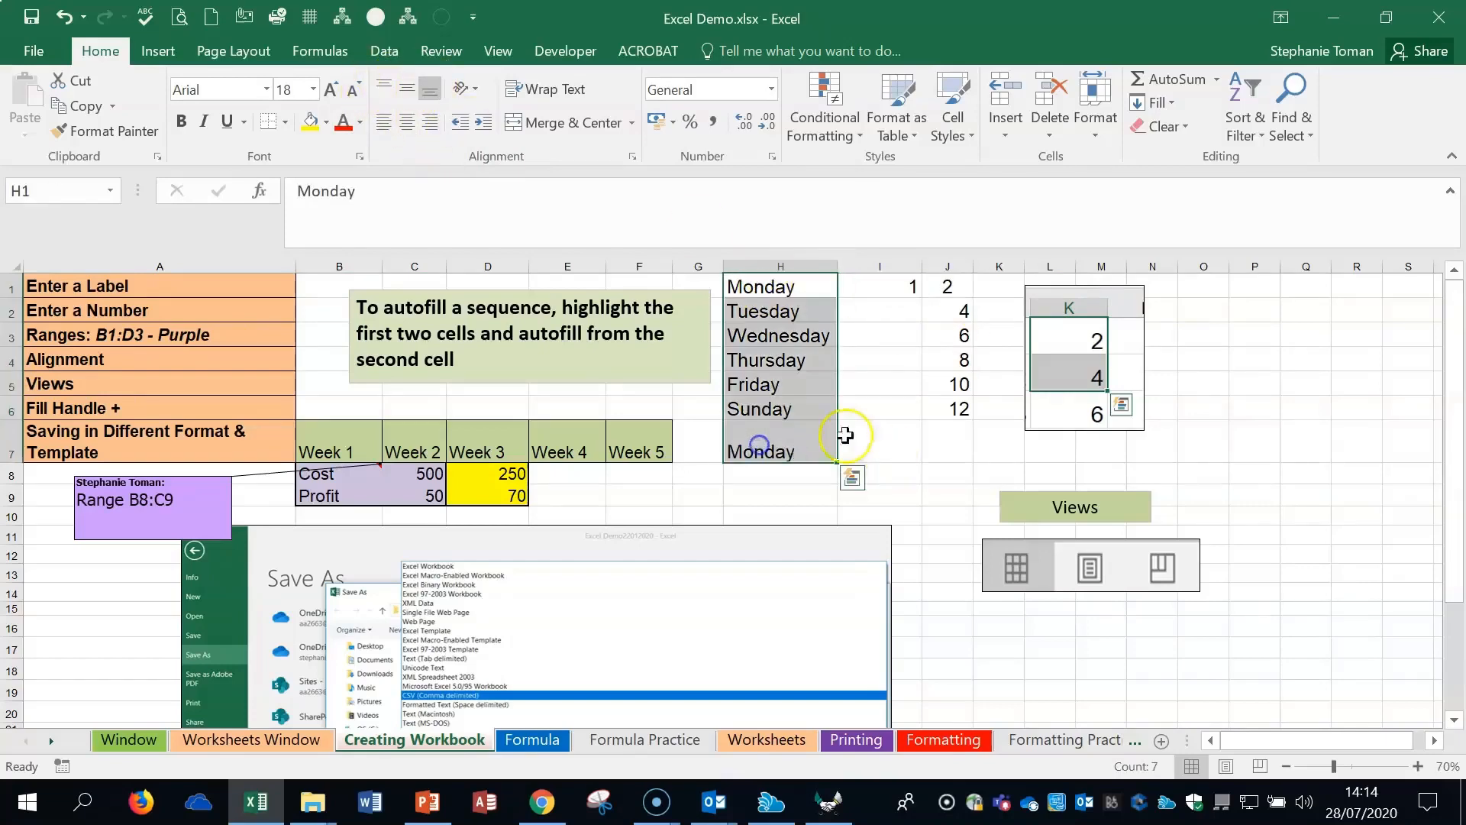
pyautogui.moveTo(325, 449); pyautogui.dragTo(655, 449)
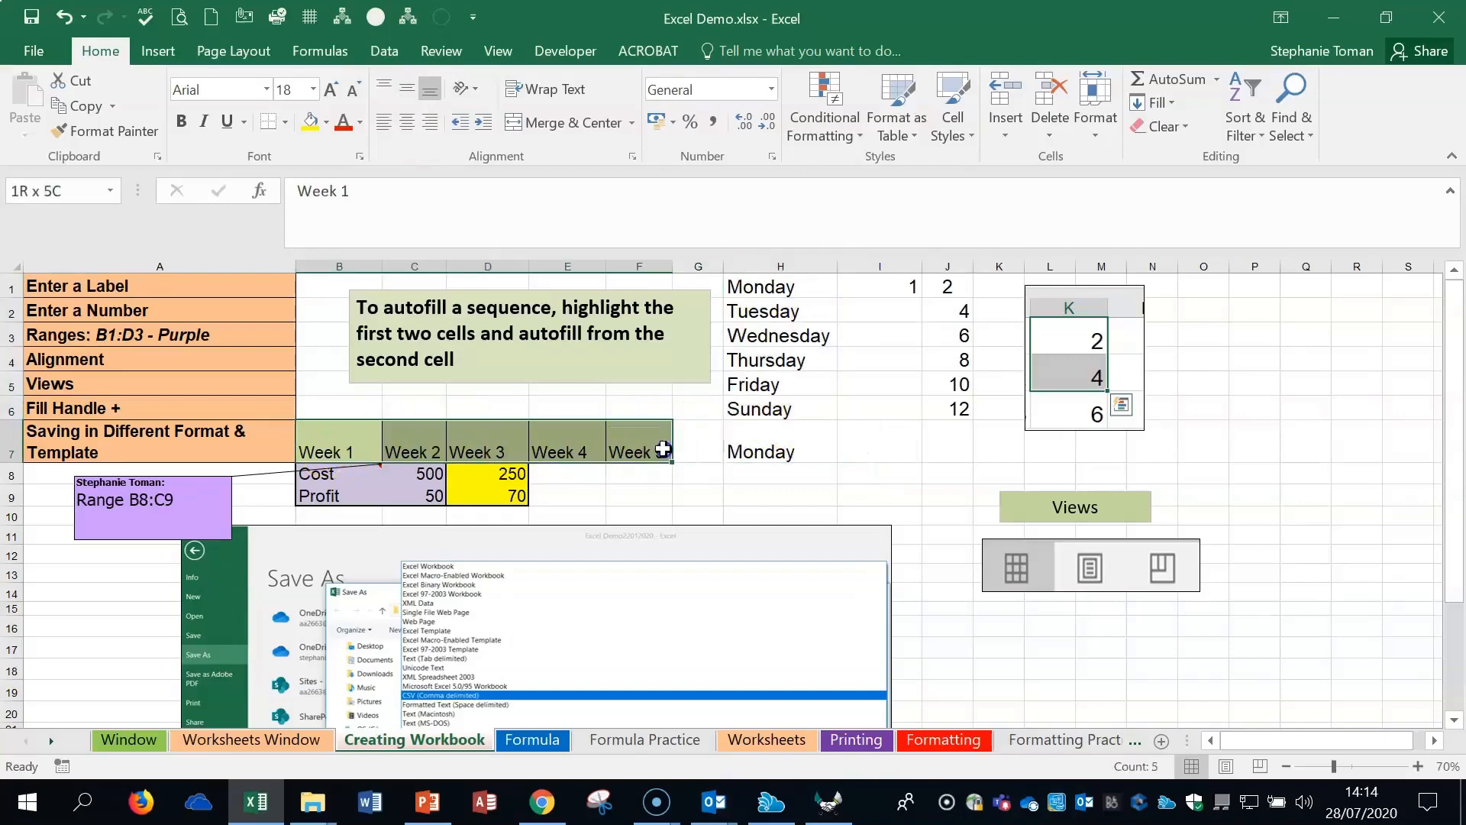
pyautogui.click(406, 90)
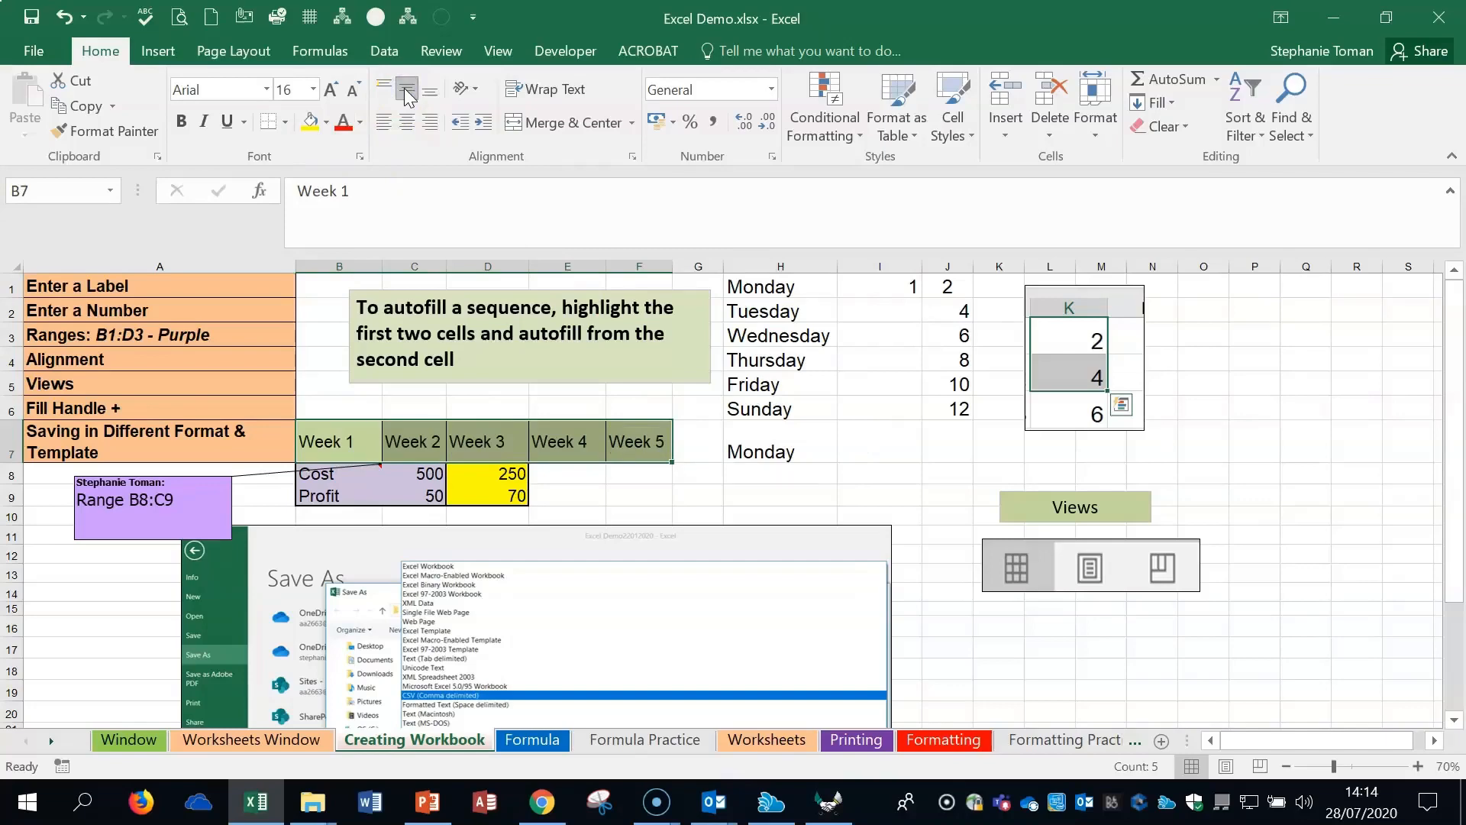
pyautogui.click(382, 86)
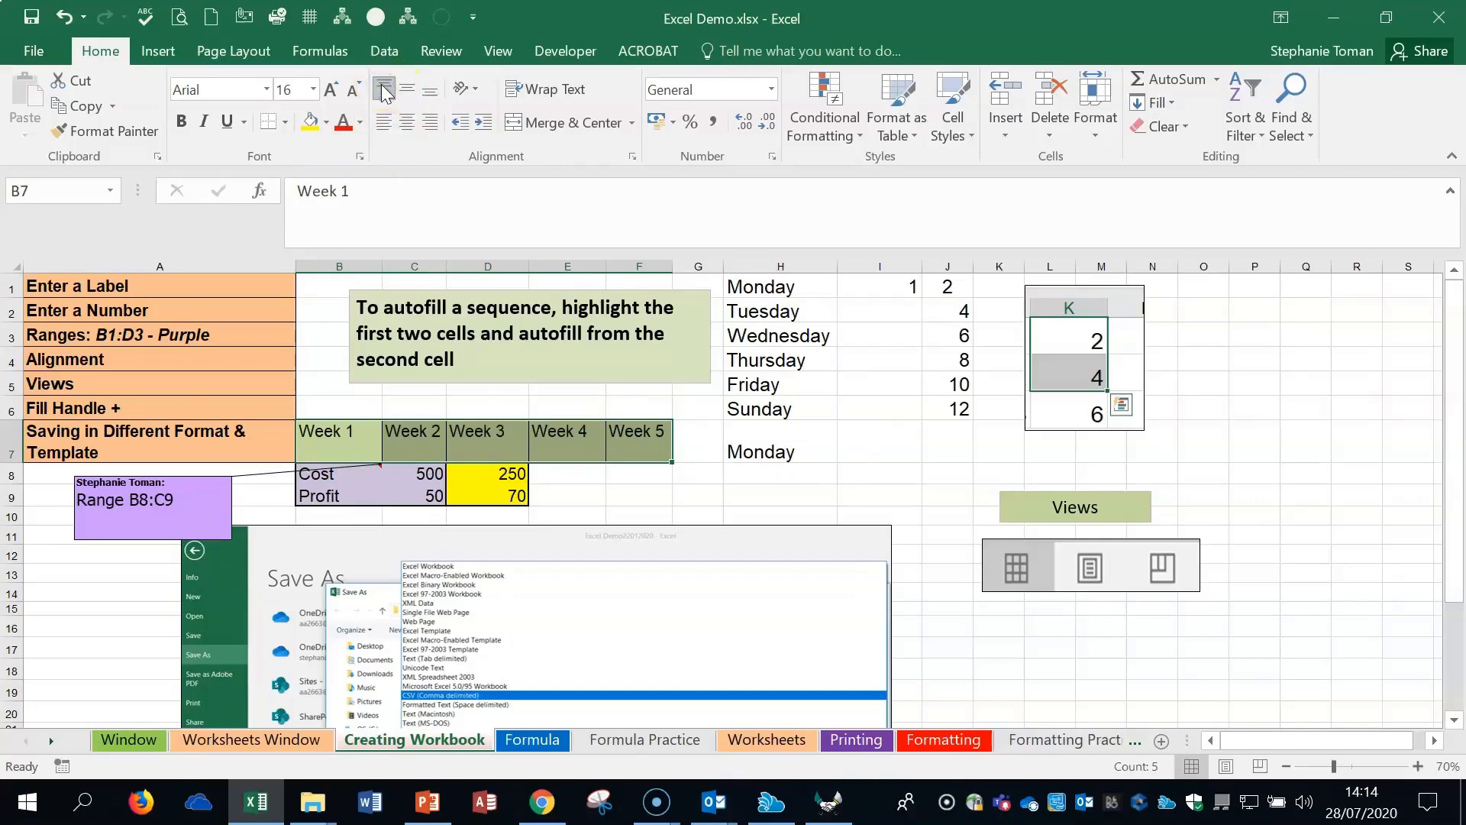
pyautogui.click(432, 91)
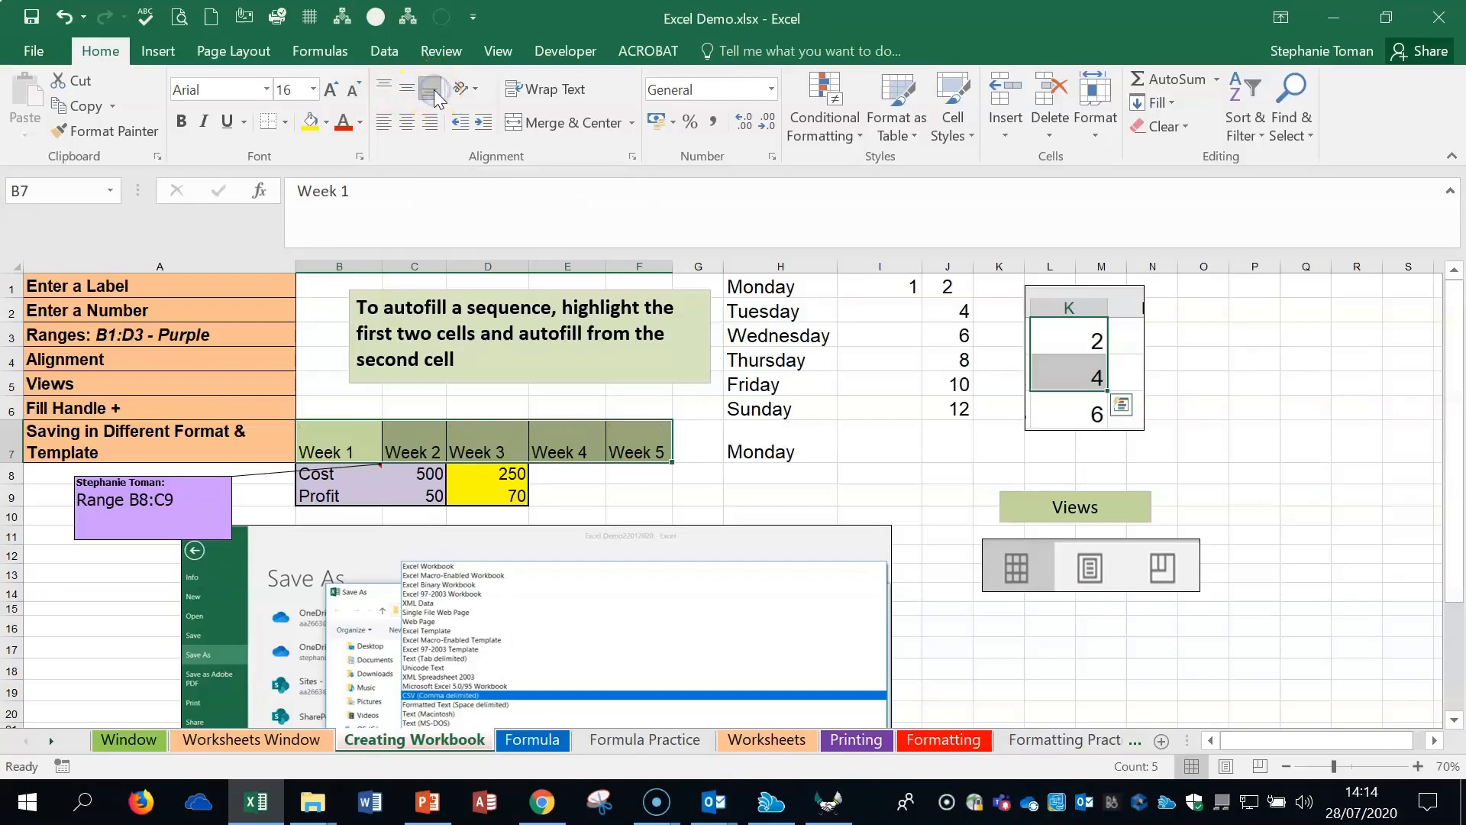
pyautogui.click(406, 88)
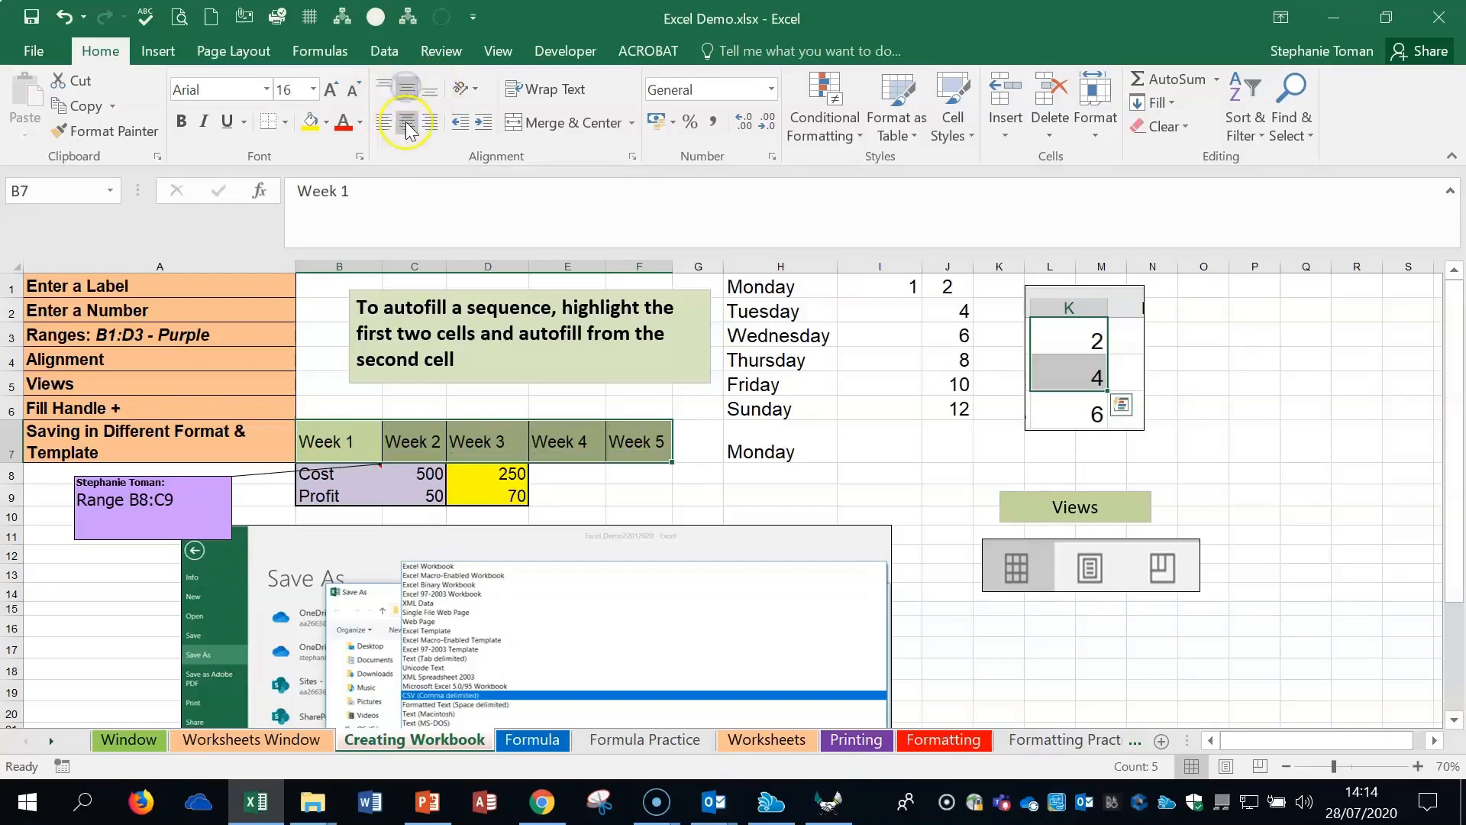
pyautogui.click(407, 124)
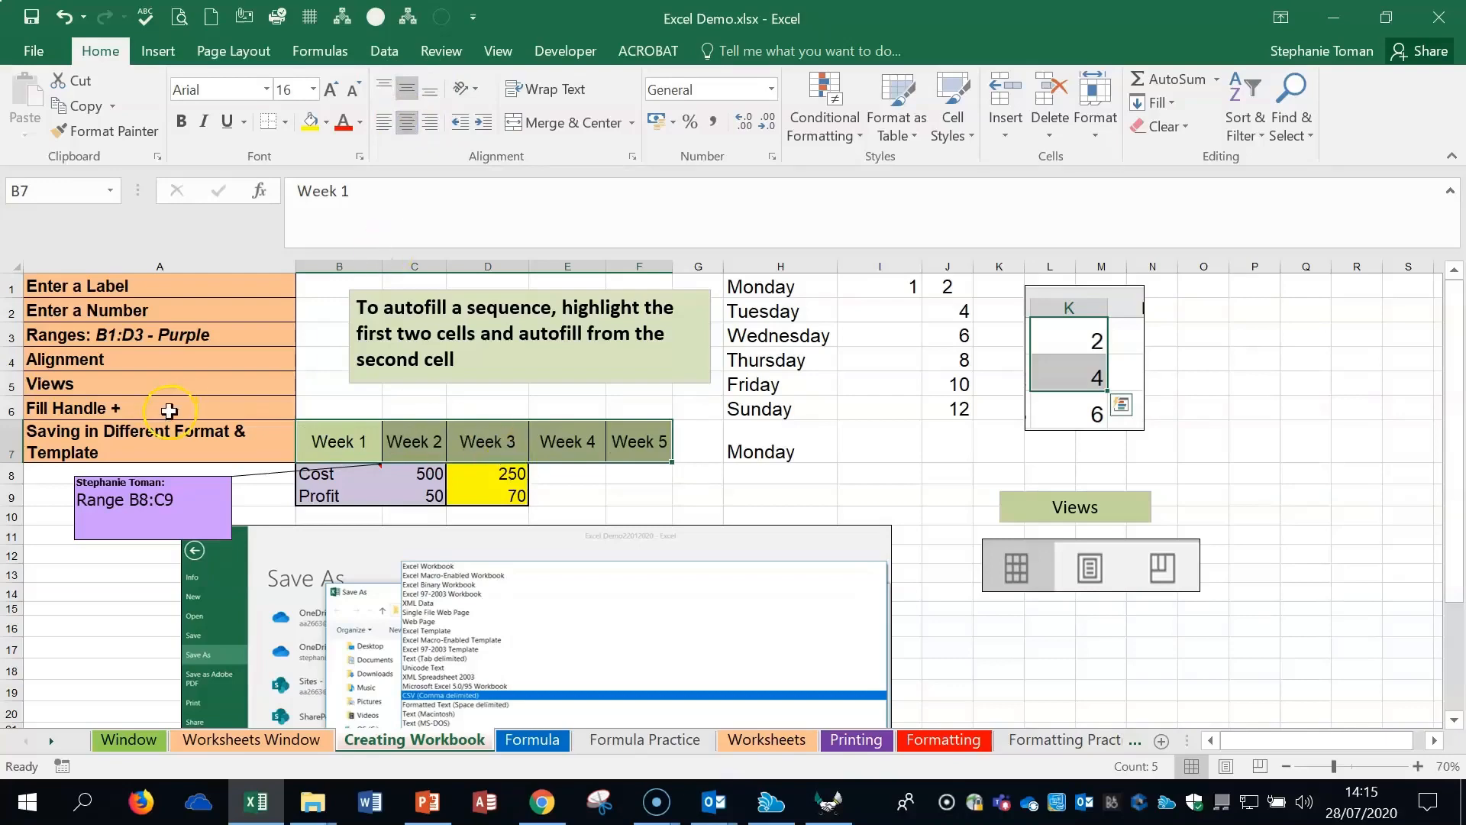
# Refill the weekday names from H1 down to H7, then highlight the range J4:J7
pyautogui.click(156, 411)
pyautogui.click(805, 287)
pyautogui.moveTo(805, 286); pyautogui.dragTo(840, 454)
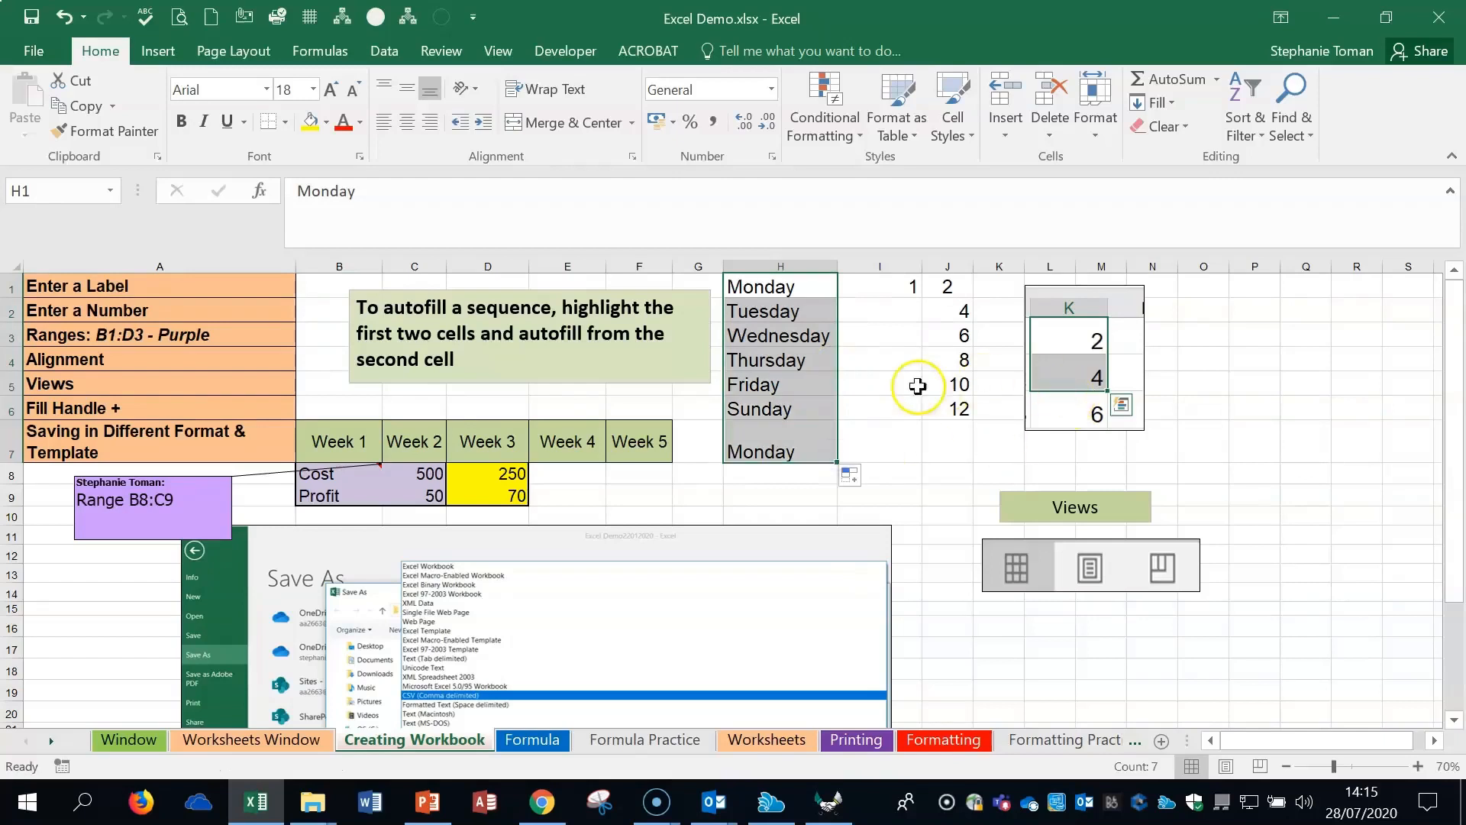
pyautogui.click(956, 359)
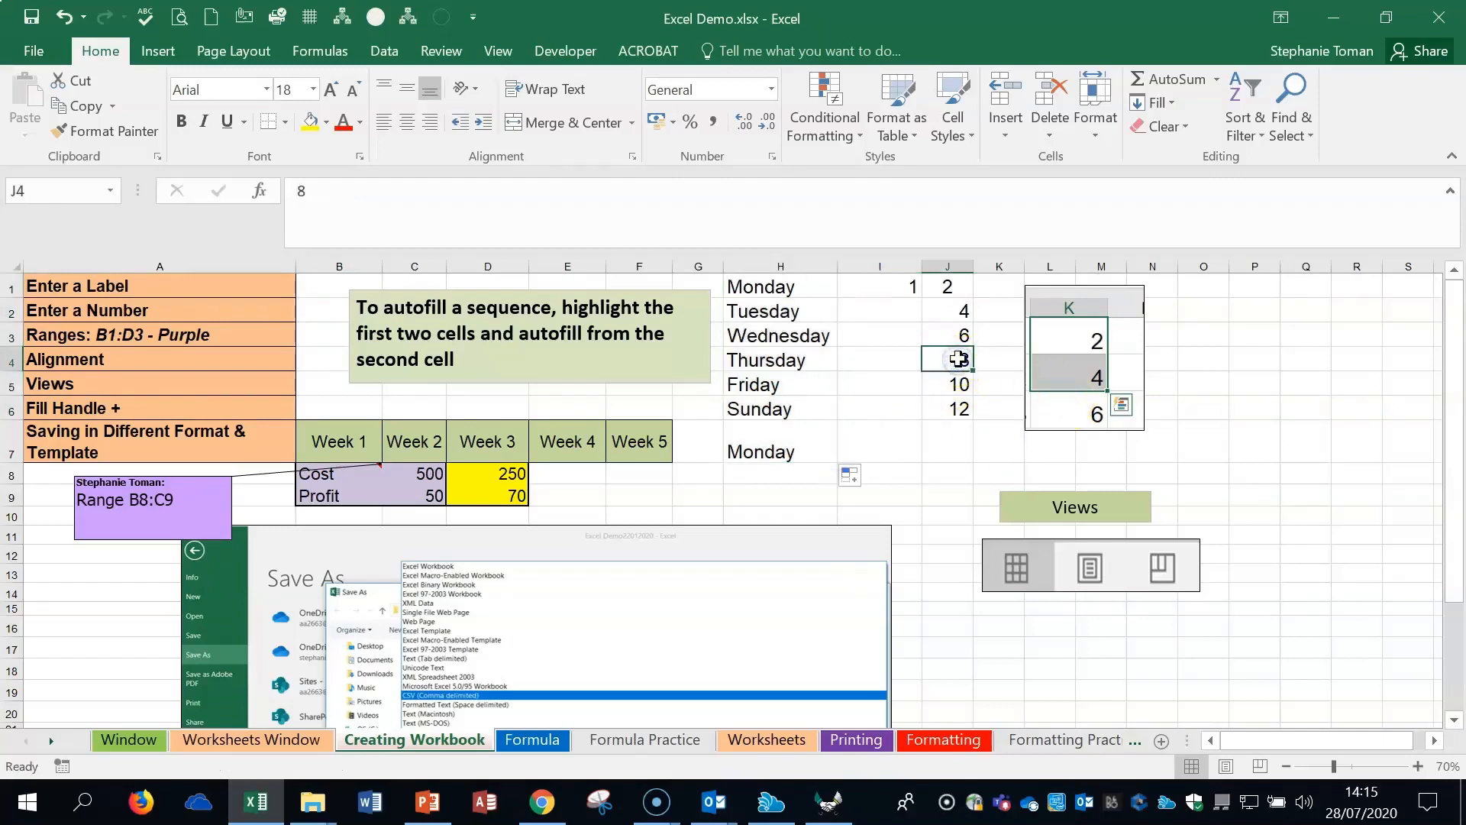
pyautogui.moveTo(957, 359); pyautogui.dragTo(958, 452)
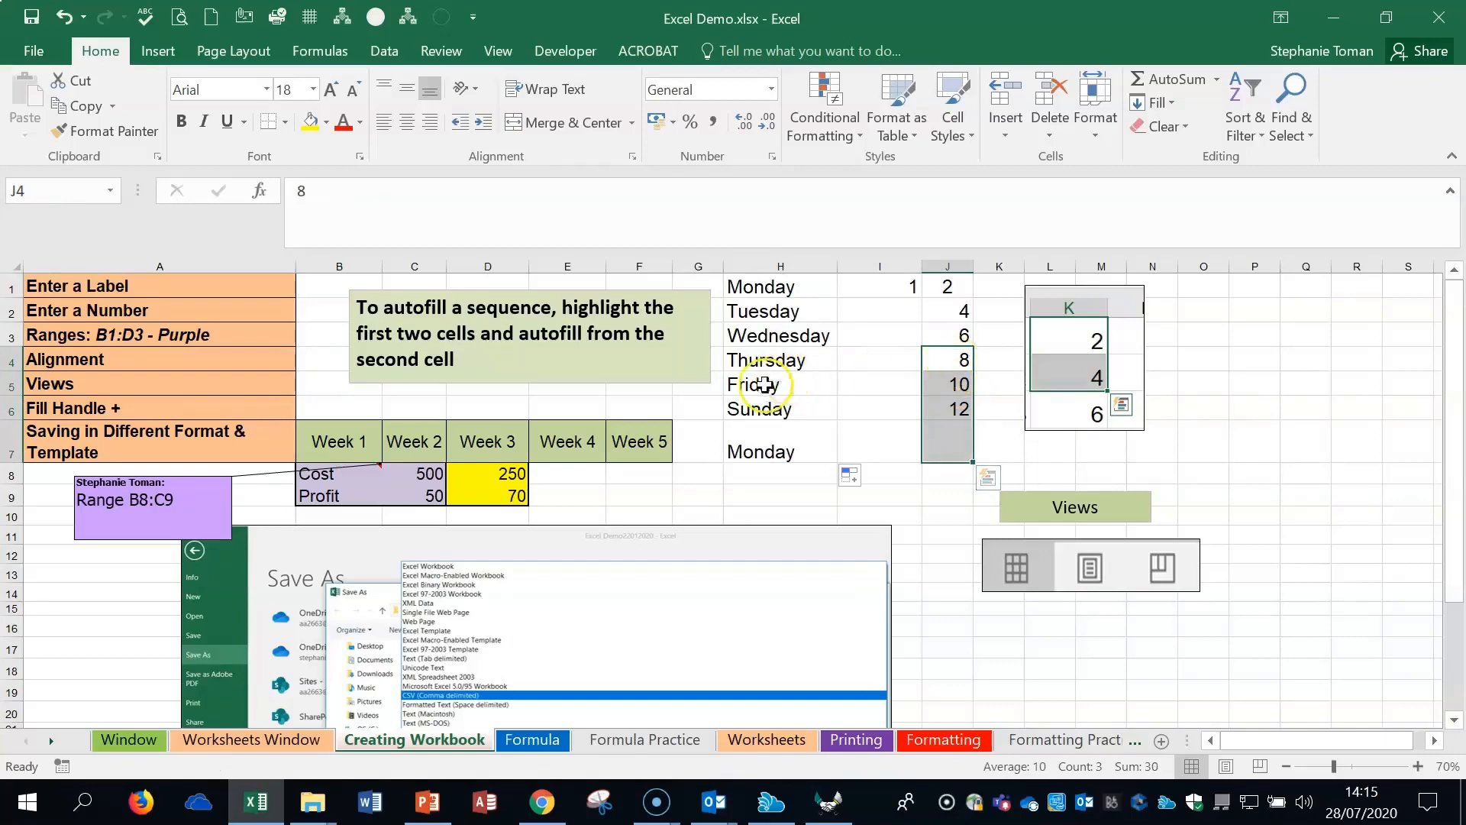
# Autofill the weekday names from H1 down to H9
pyautogui.click(798, 381)
pyautogui.click(810, 287)
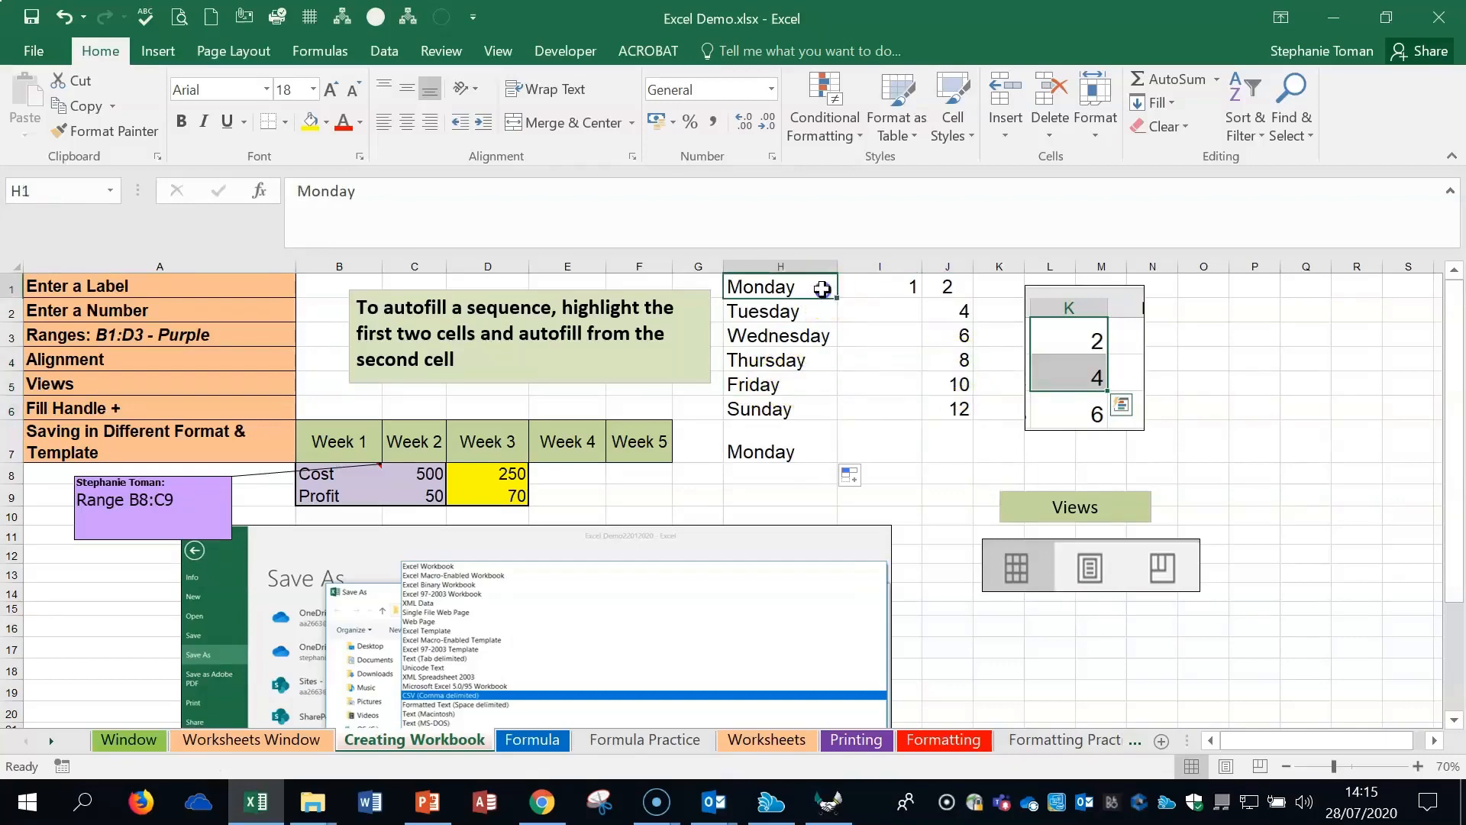
pyautogui.moveTo(838, 299); pyautogui.dragTo(831, 337)
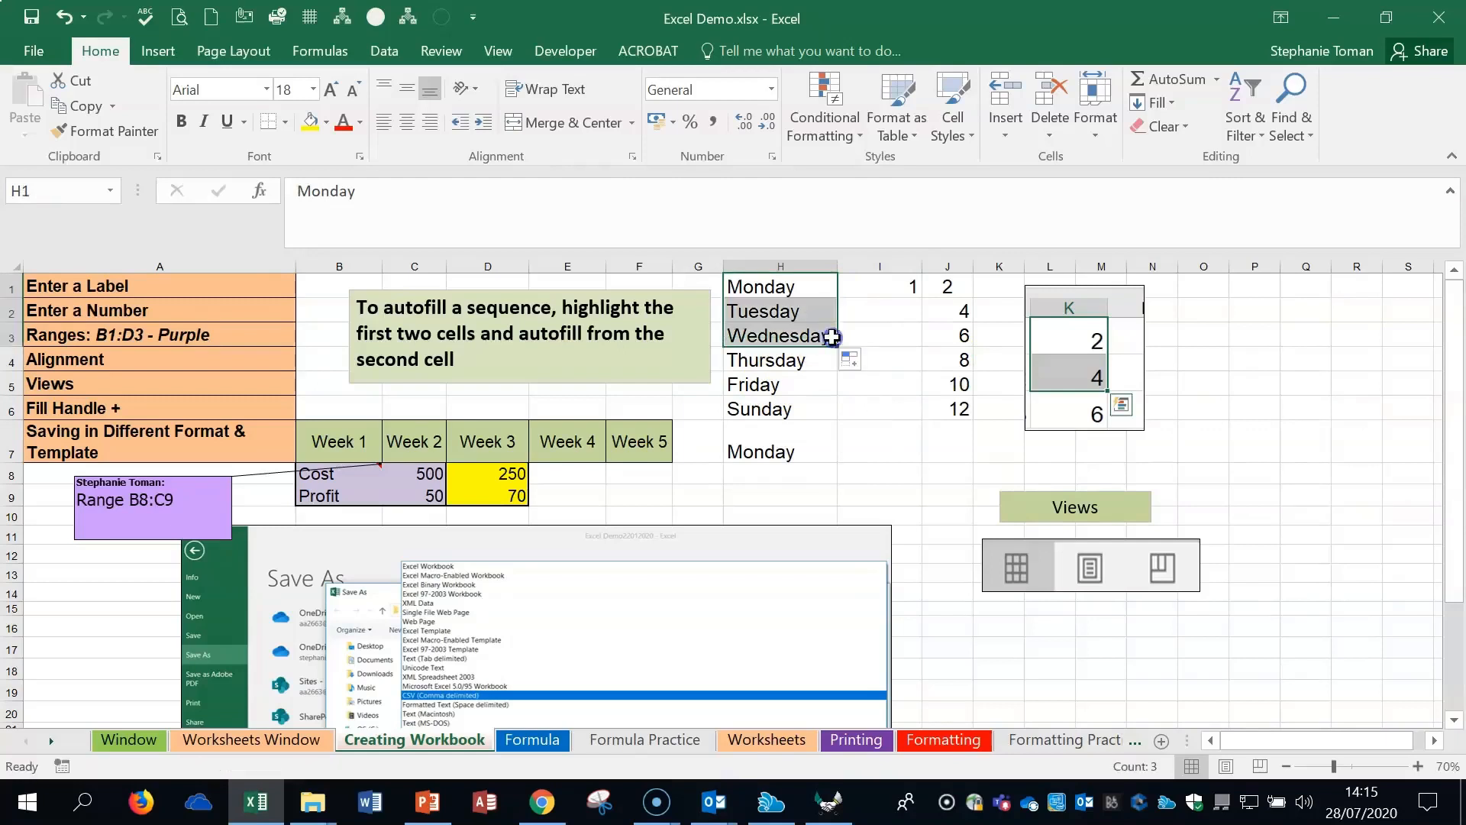
pyautogui.moveTo(825, 287); pyautogui.dragTo(825, 501)
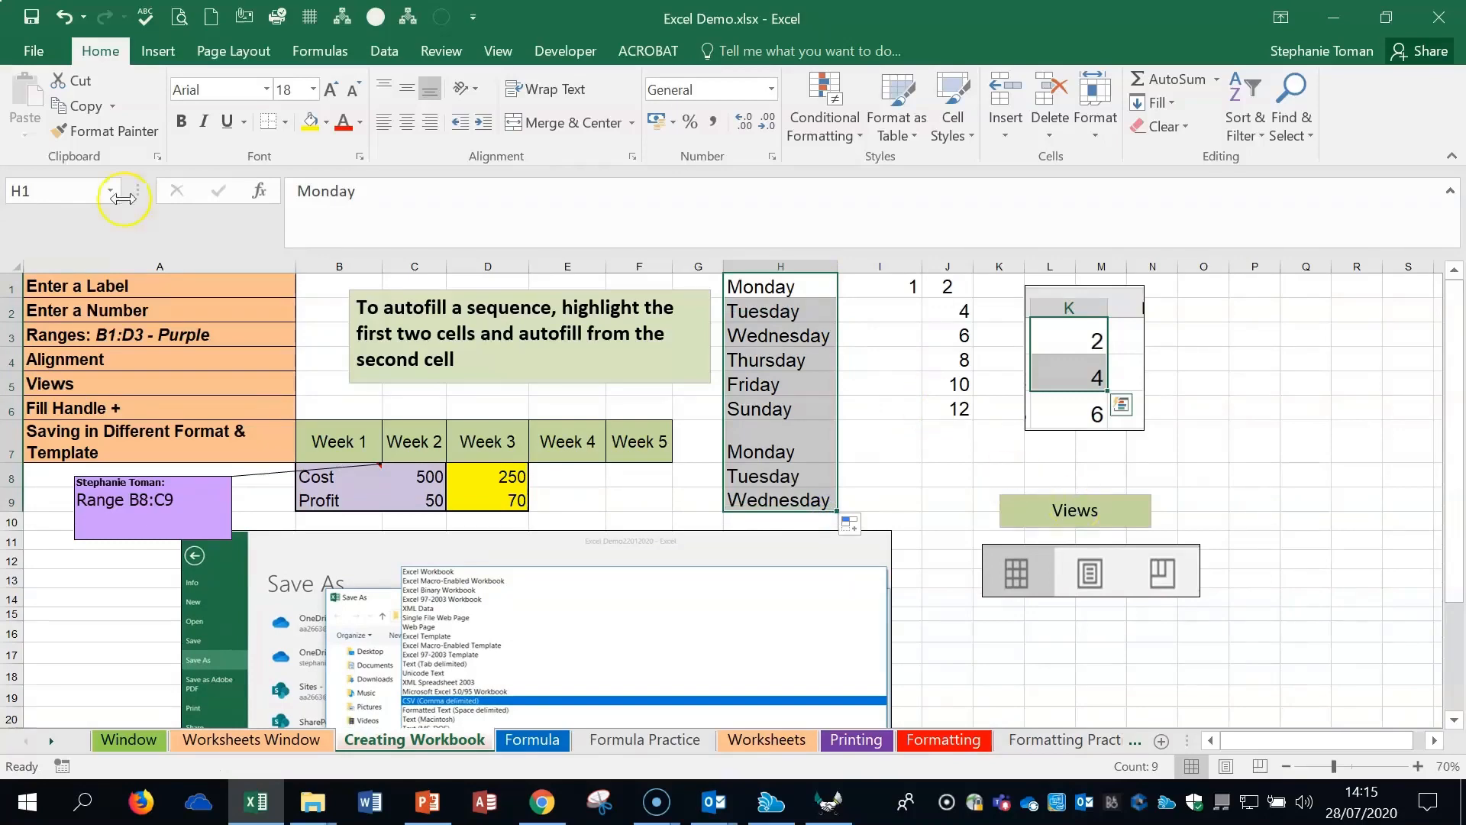
# Begin saving a copy of the workbook to a browsed folder, choosing Excel 97-2003 Workbook (*.xls) as the file type
pyautogui.click(37, 49)
pyautogui.click(63, 244)
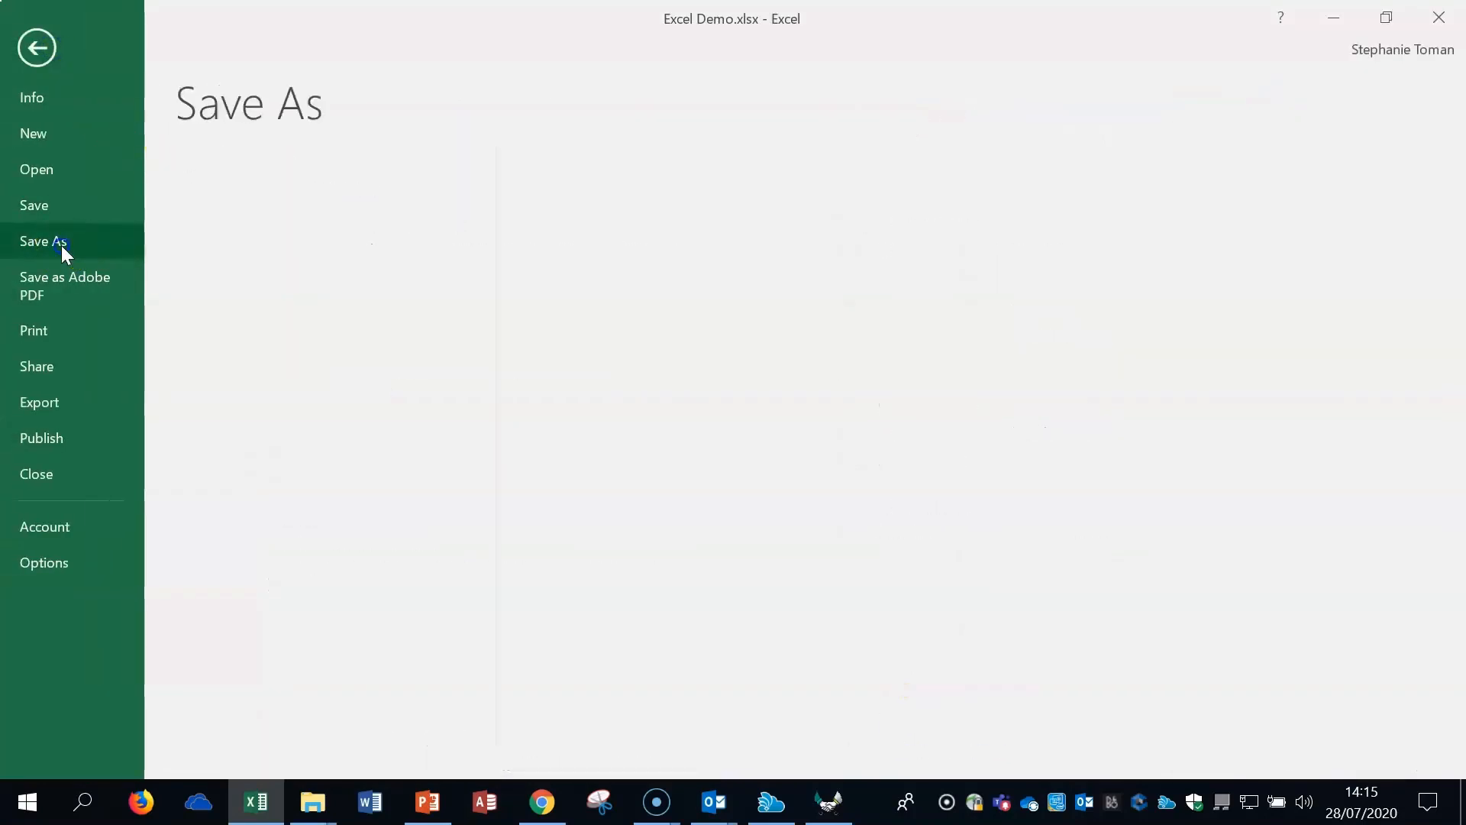
pyautogui.click(291, 553)
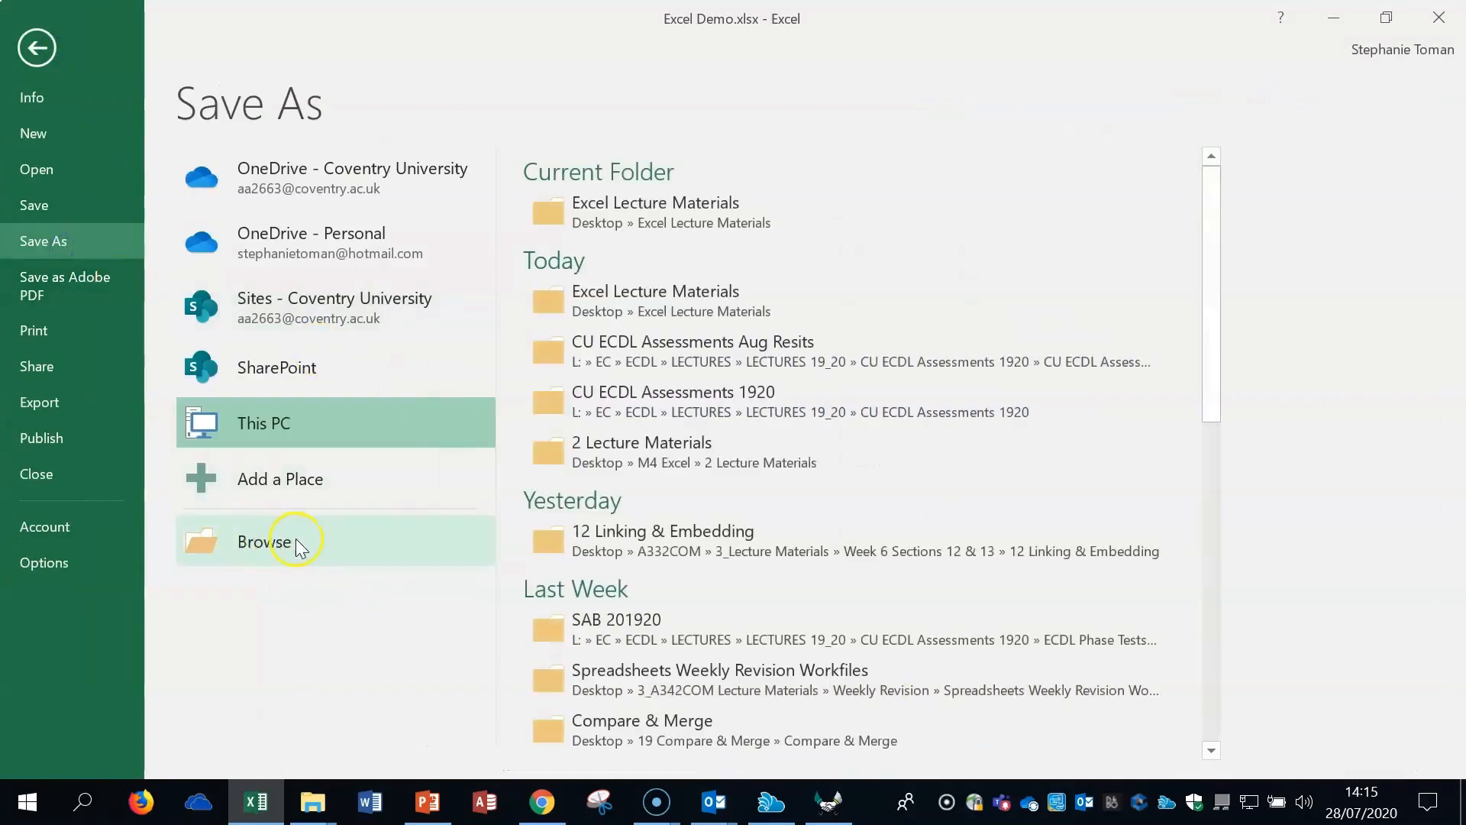
pyautogui.click(309, 540)
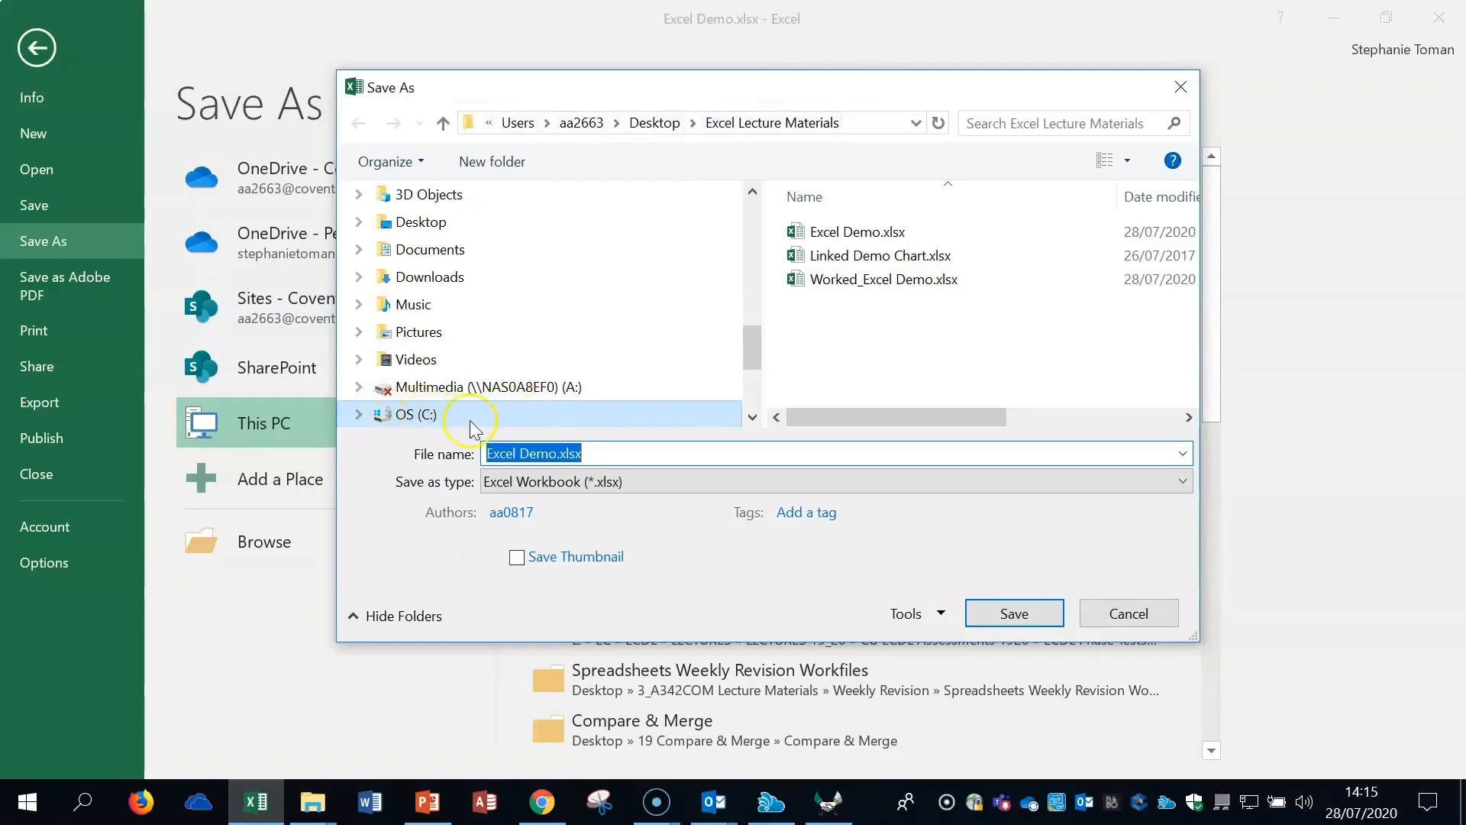
pyautogui.click(556, 481)
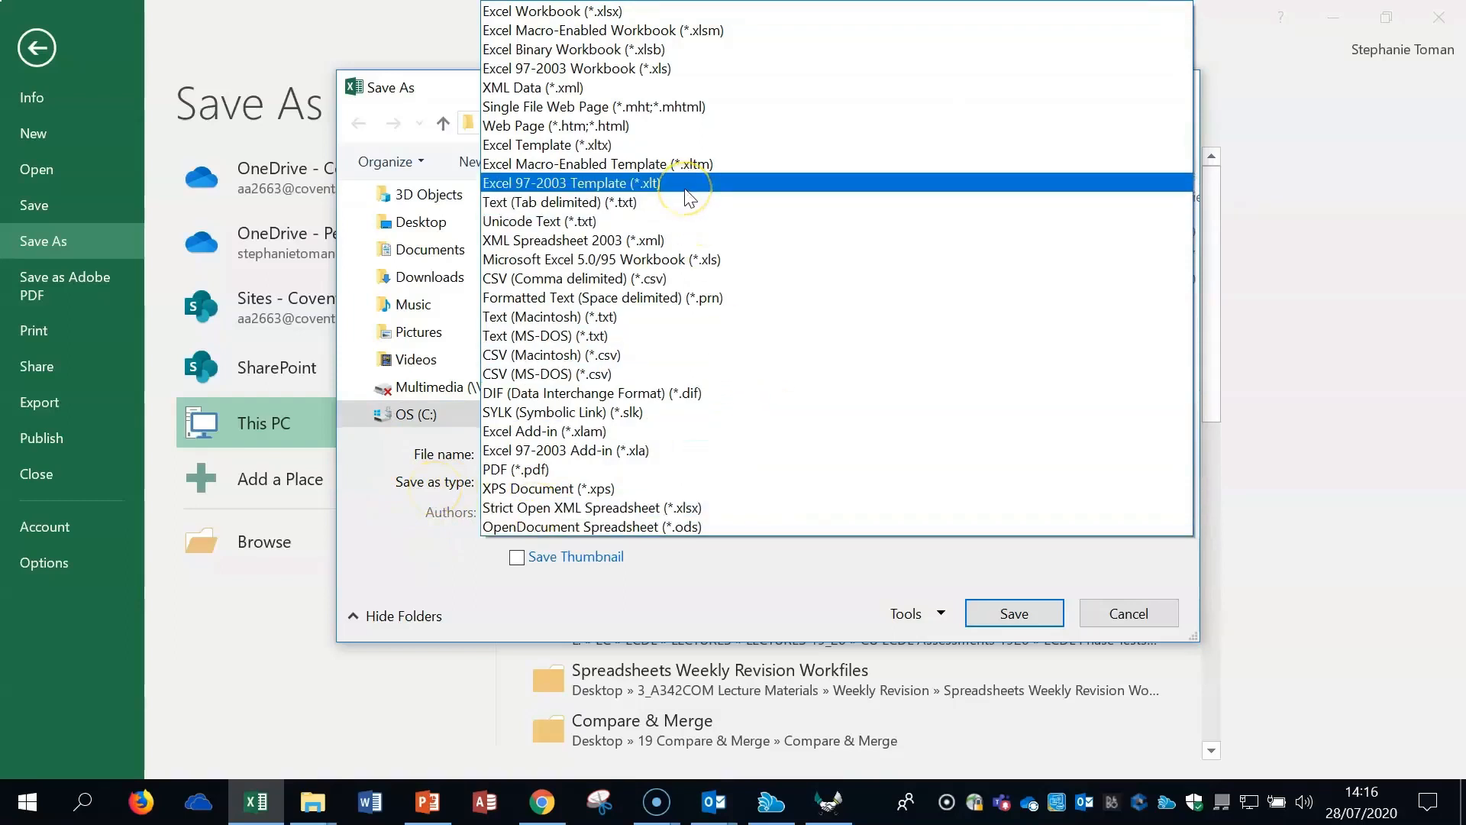
pyautogui.click(693, 77)
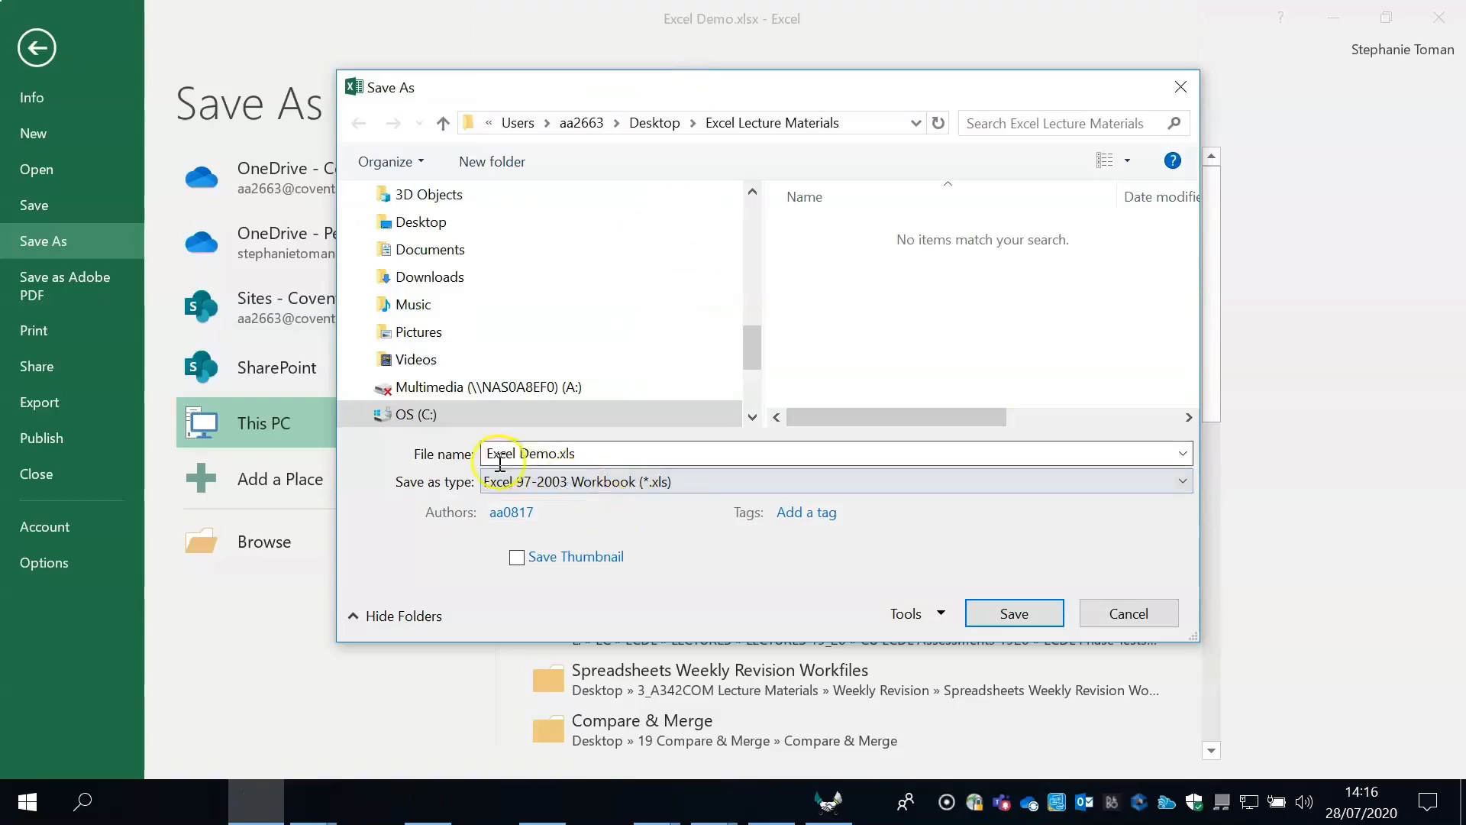
# Set the file type back to Excel Workbook (*.xlsx), then cancel saving and return to the worksheet
pyautogui.click(687, 491)
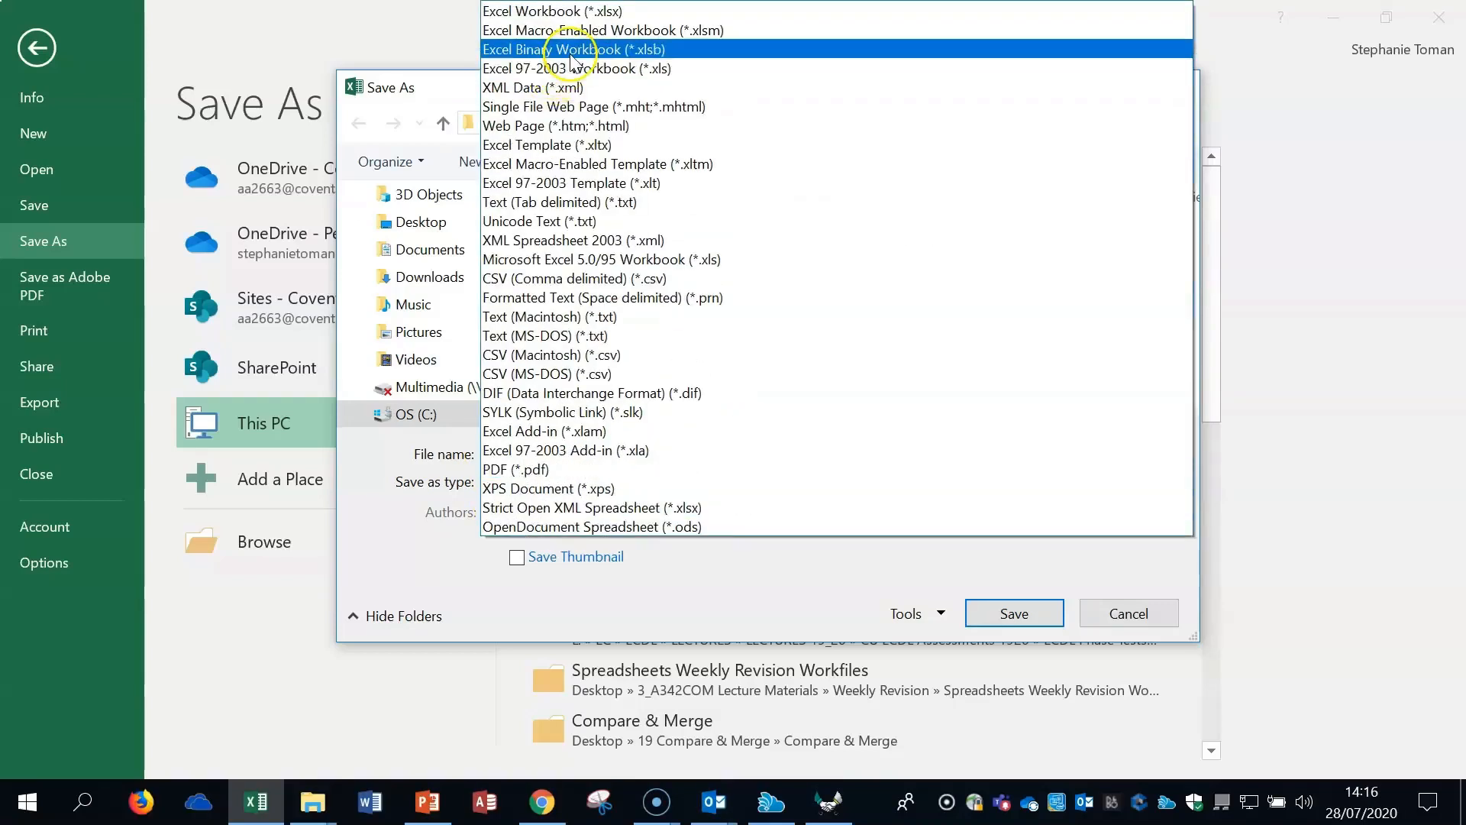
pyautogui.click(577, 13)
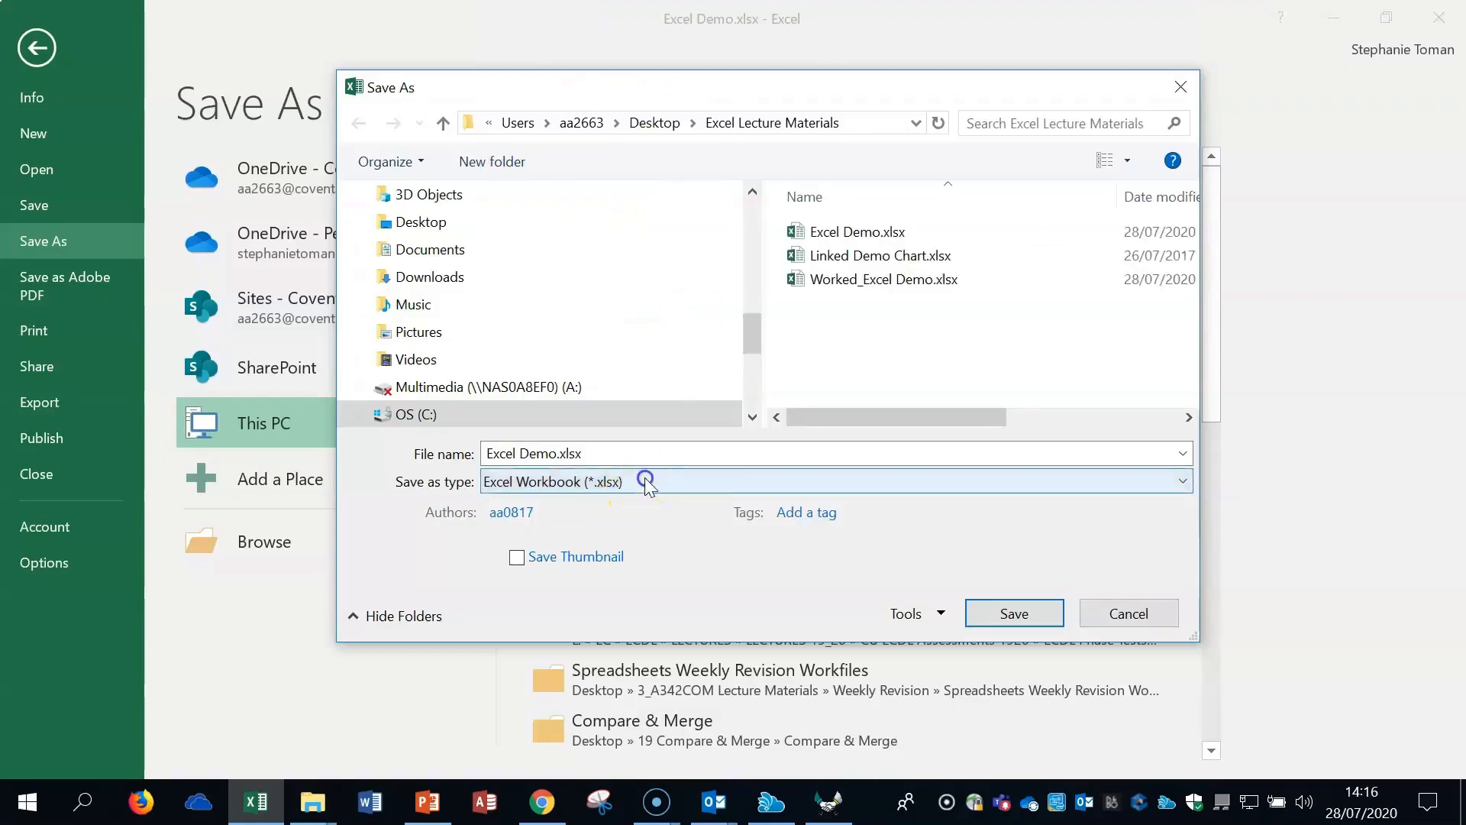
pyautogui.click(649, 481)
pyautogui.click(644, 12)
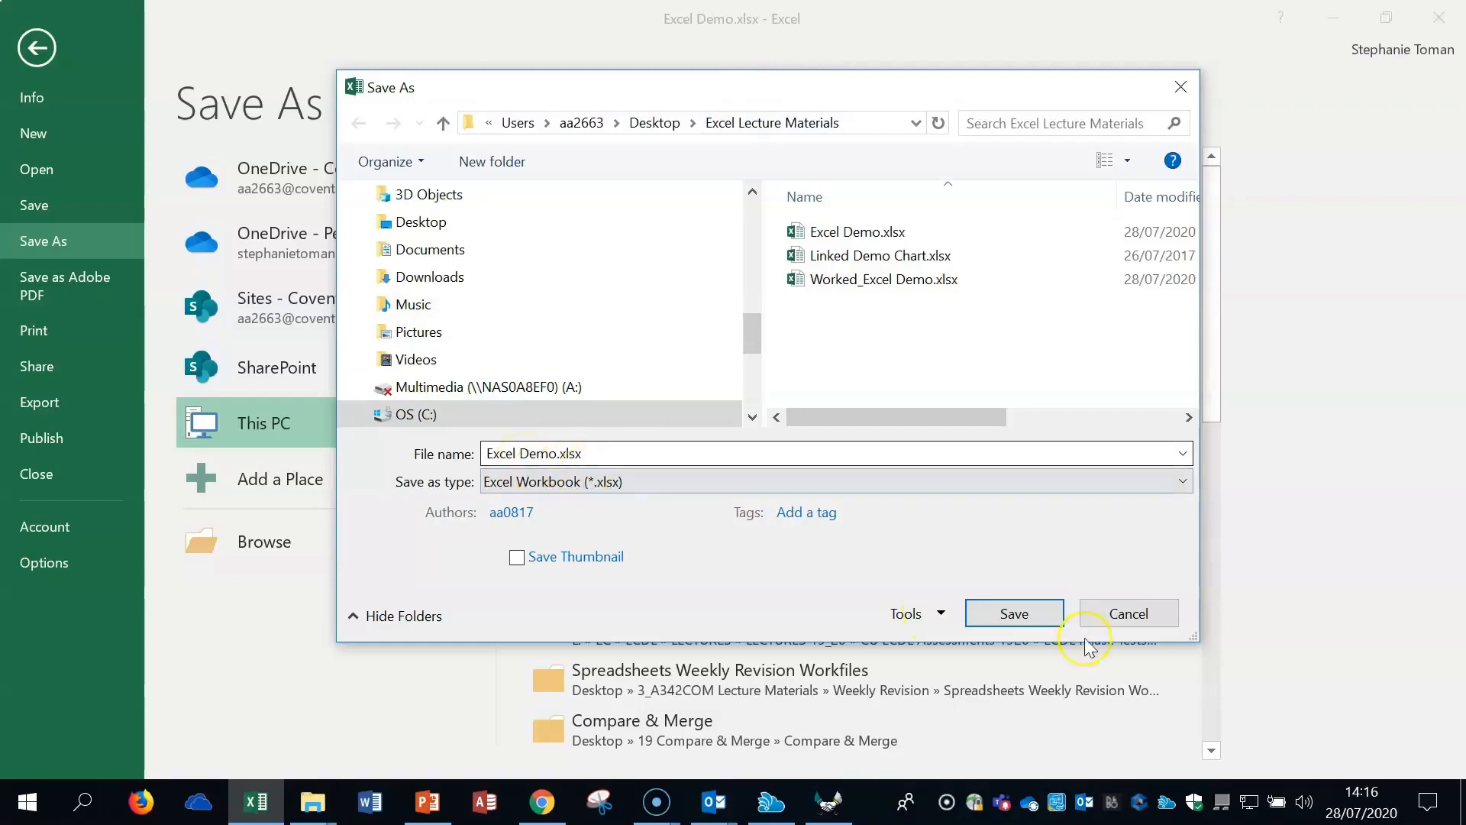
pyautogui.click(1130, 615)
pyautogui.click(37, 47)
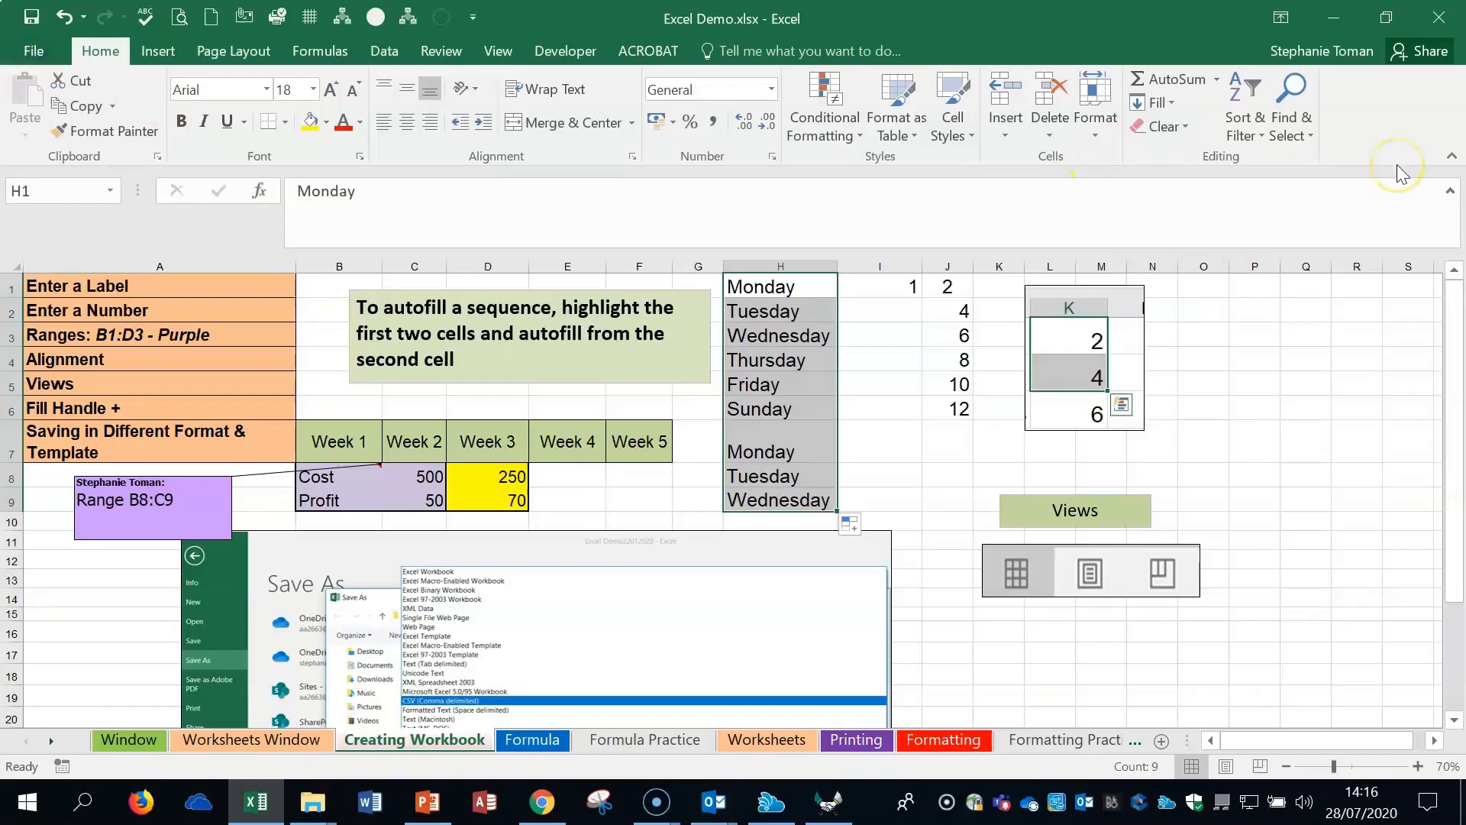
# Select the empty cell Q11 and show the worksheet in Page Layout view at 40% zoom
pyautogui.click(1329, 542)
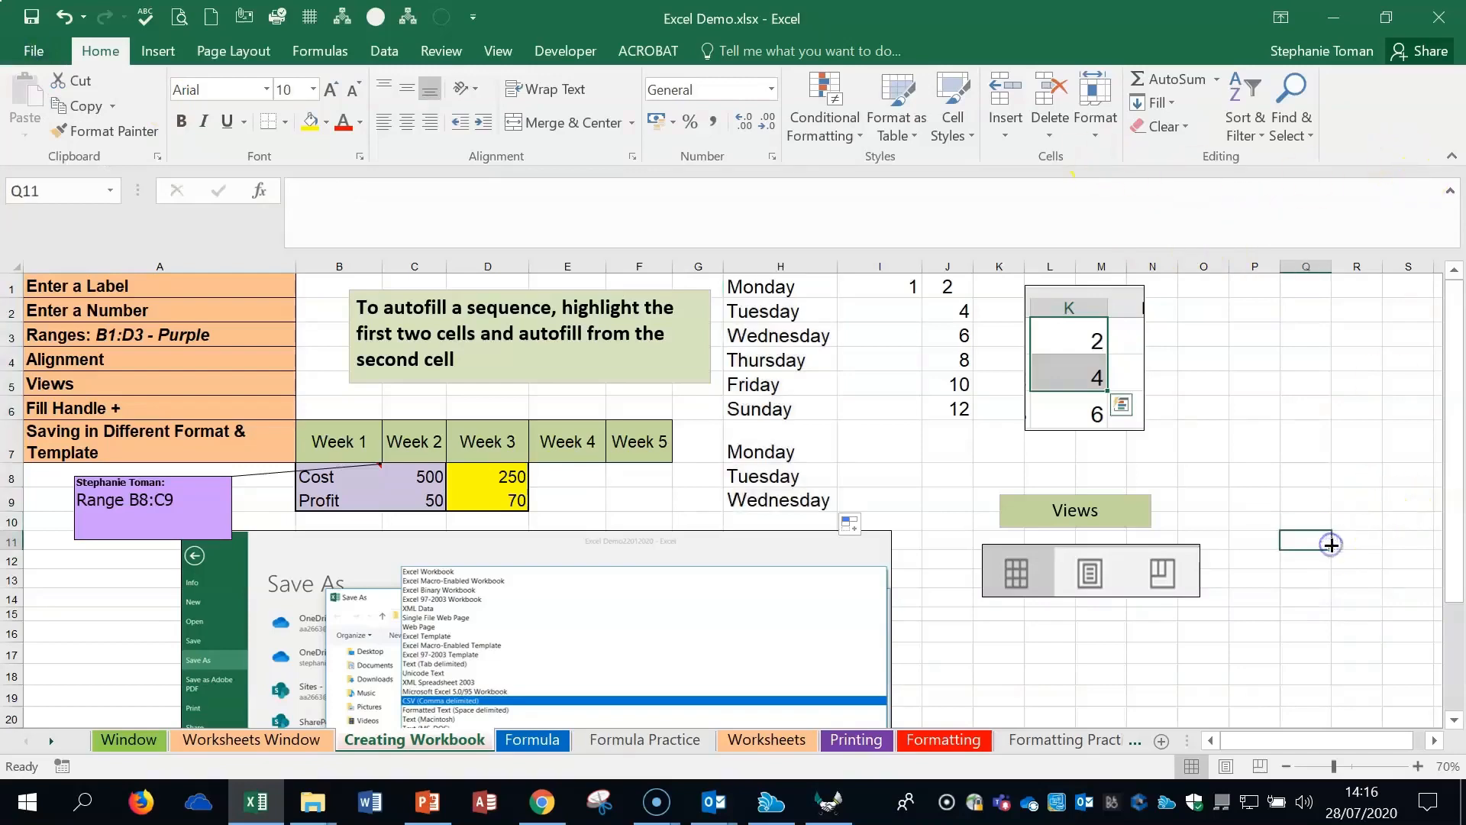
pyautogui.scroll(-2, 1330, 543)
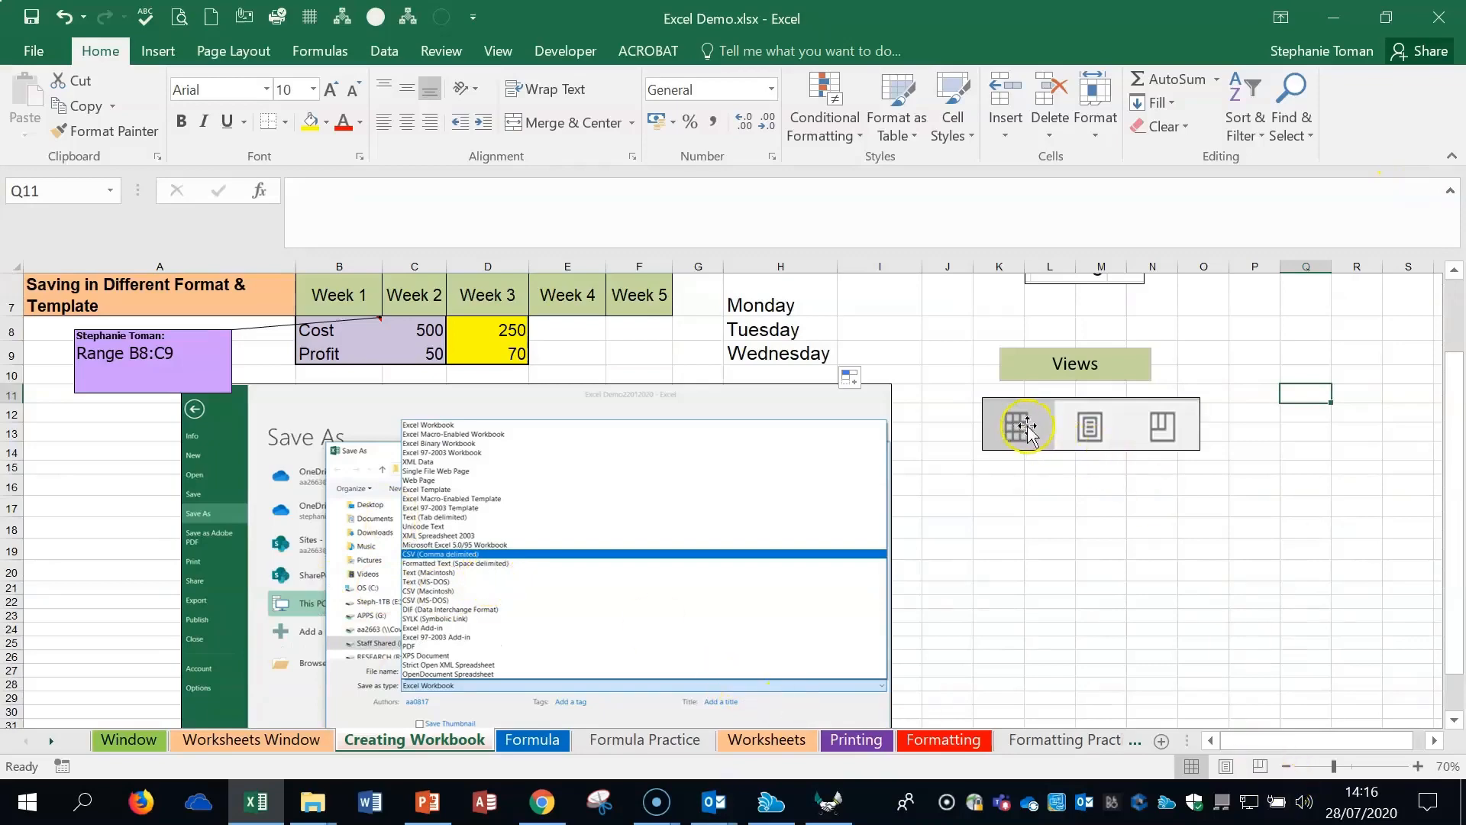
pyautogui.click(1226, 768)
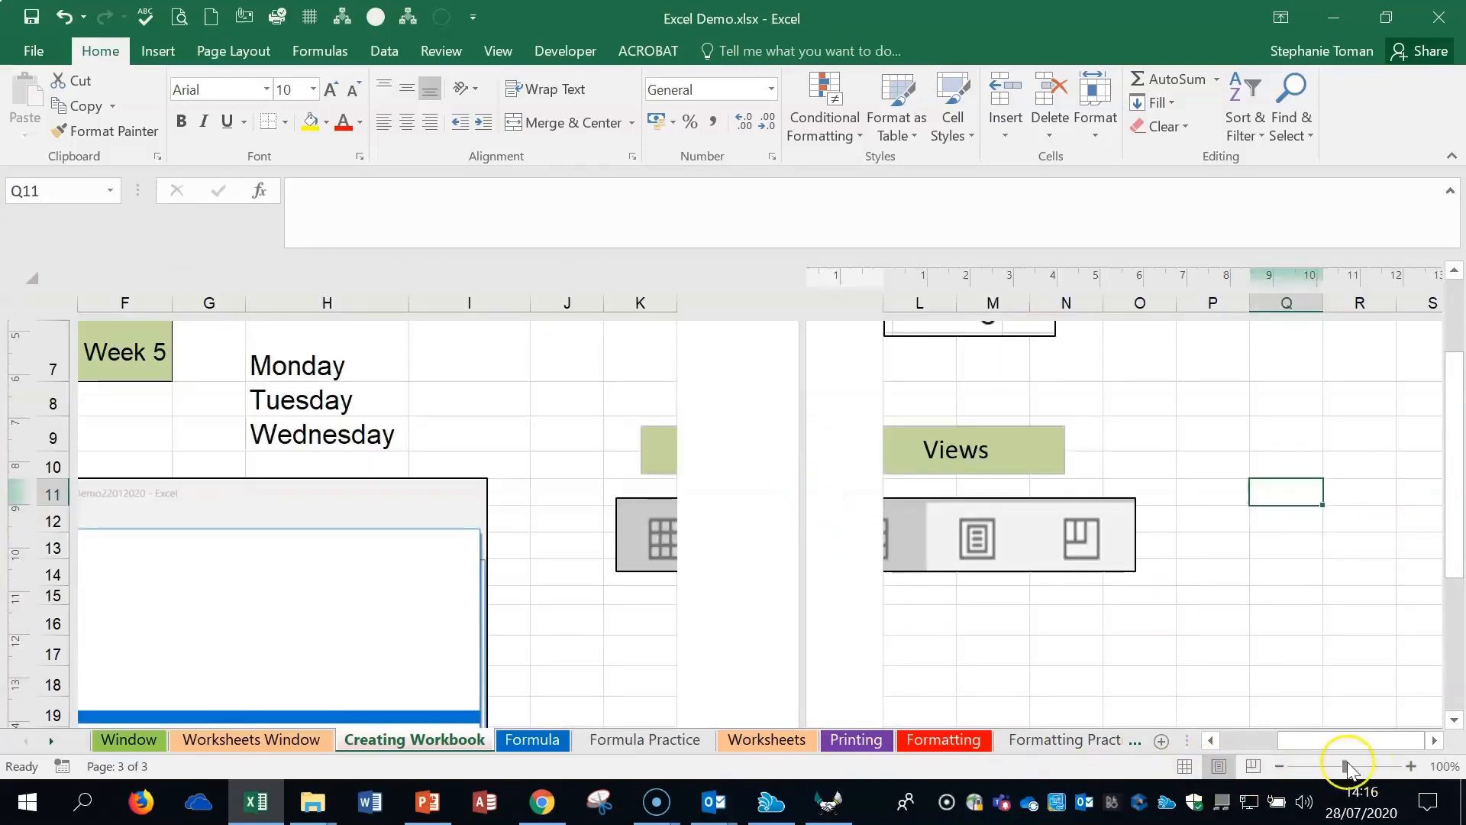
pyautogui.click(1280, 766)
pyautogui.click(1280, 767)
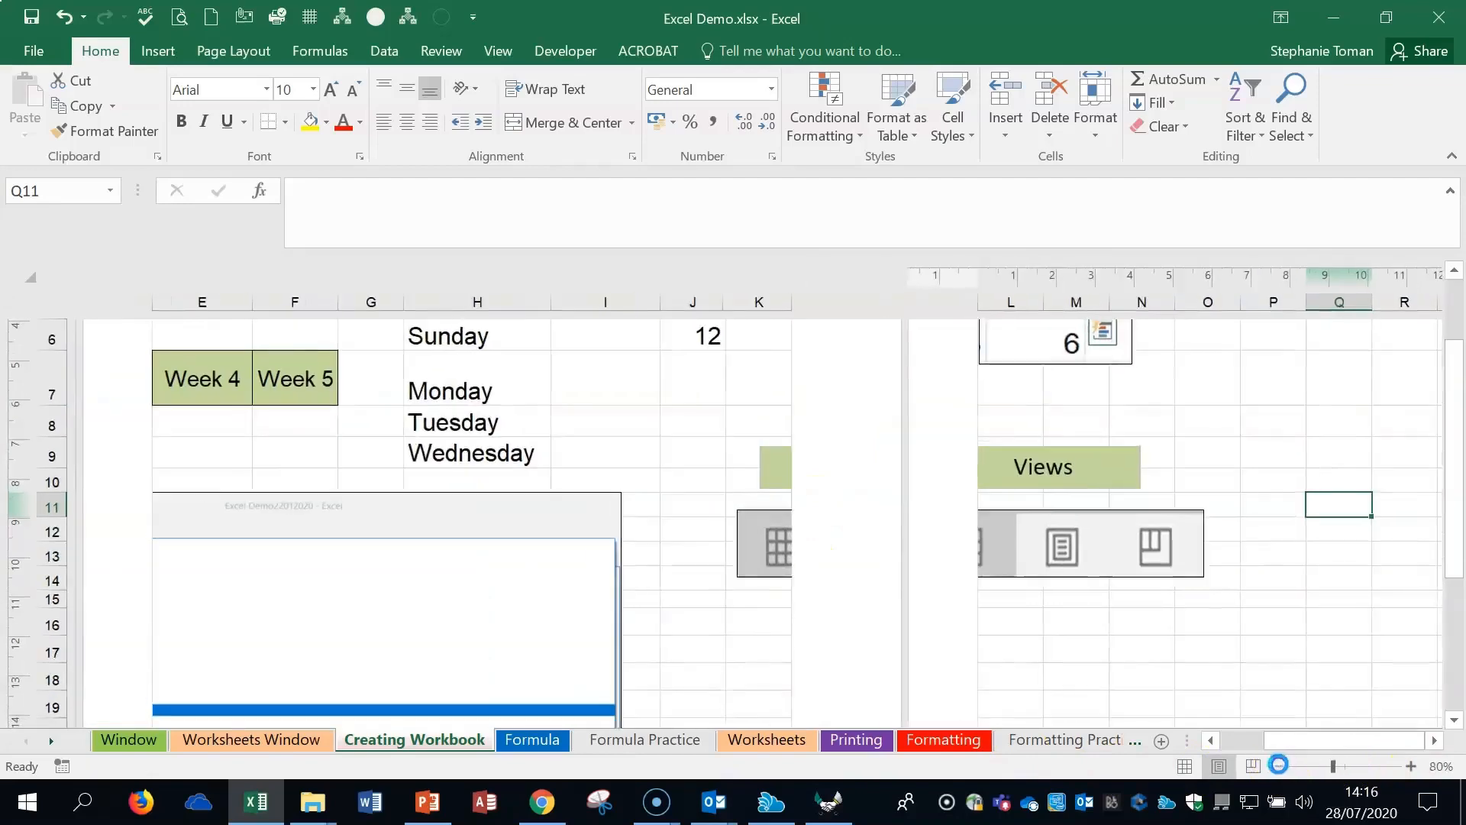
pyautogui.click(1280, 766)
pyautogui.click(1280, 767)
pyautogui.click(1279, 767)
pyautogui.click(1280, 767)
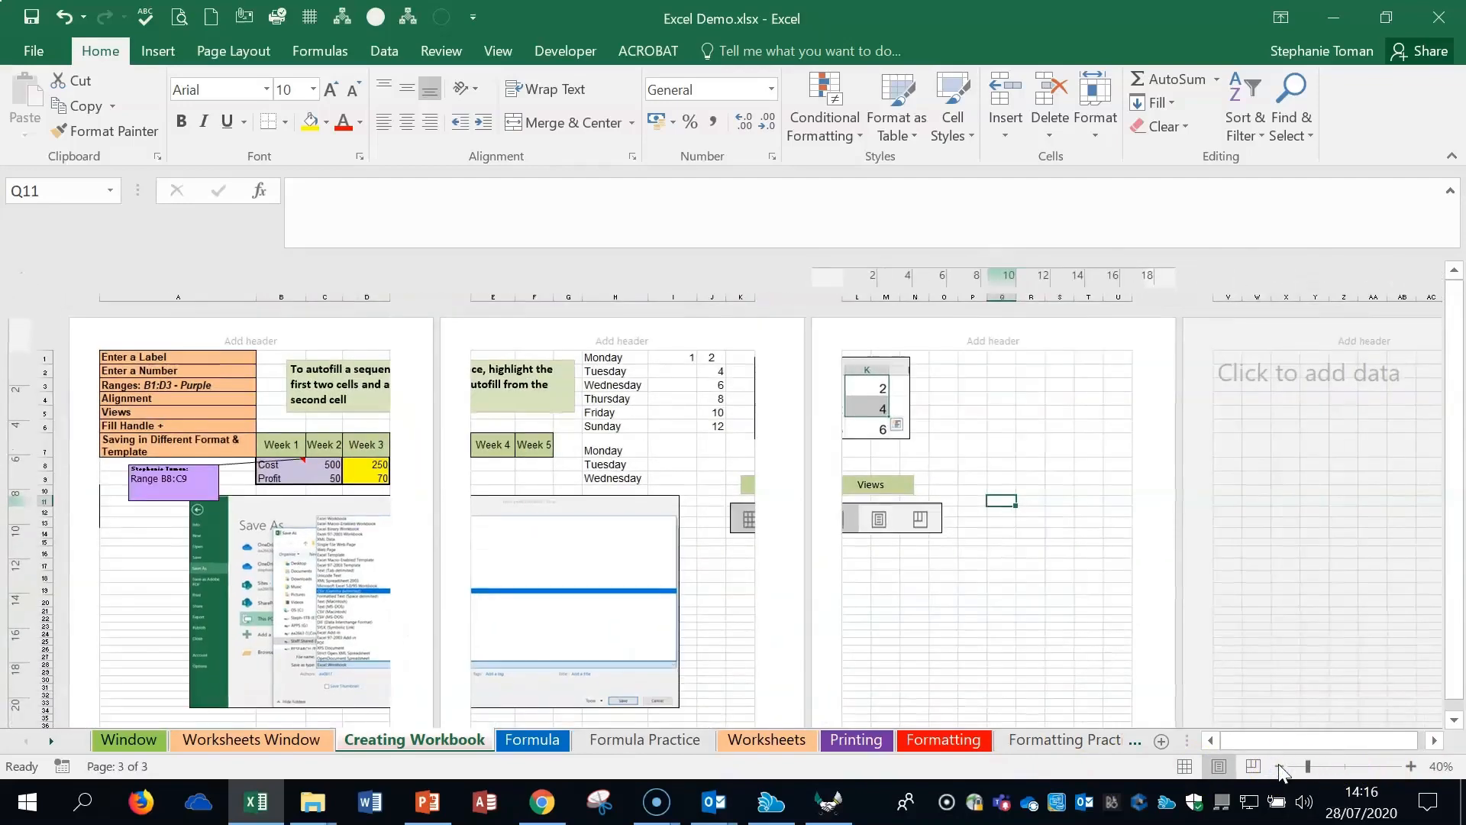
# Change the worksheet's page orientation to landscape
pyautogui.click(1246, 768)
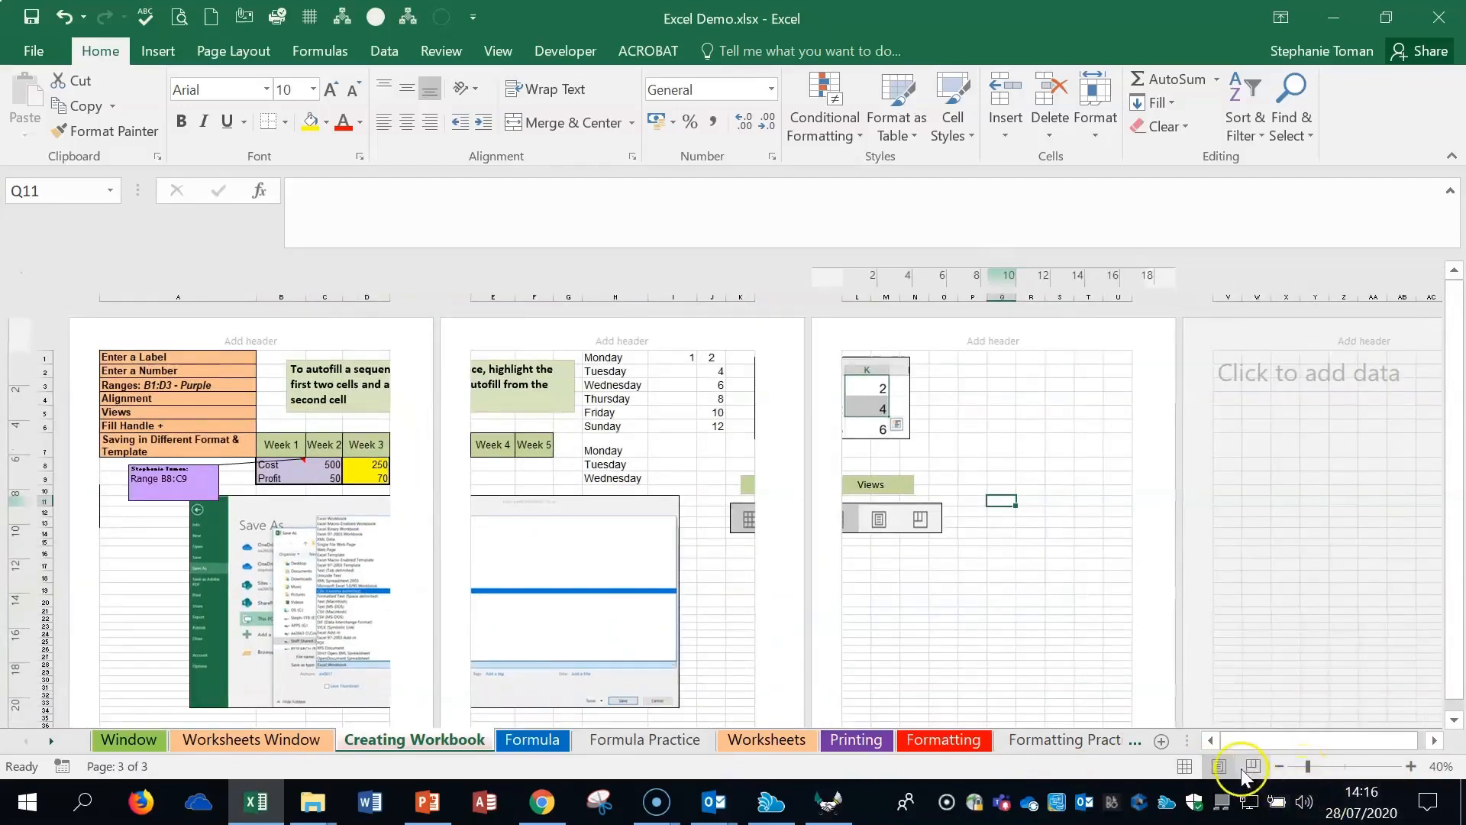
pyautogui.click(237, 54)
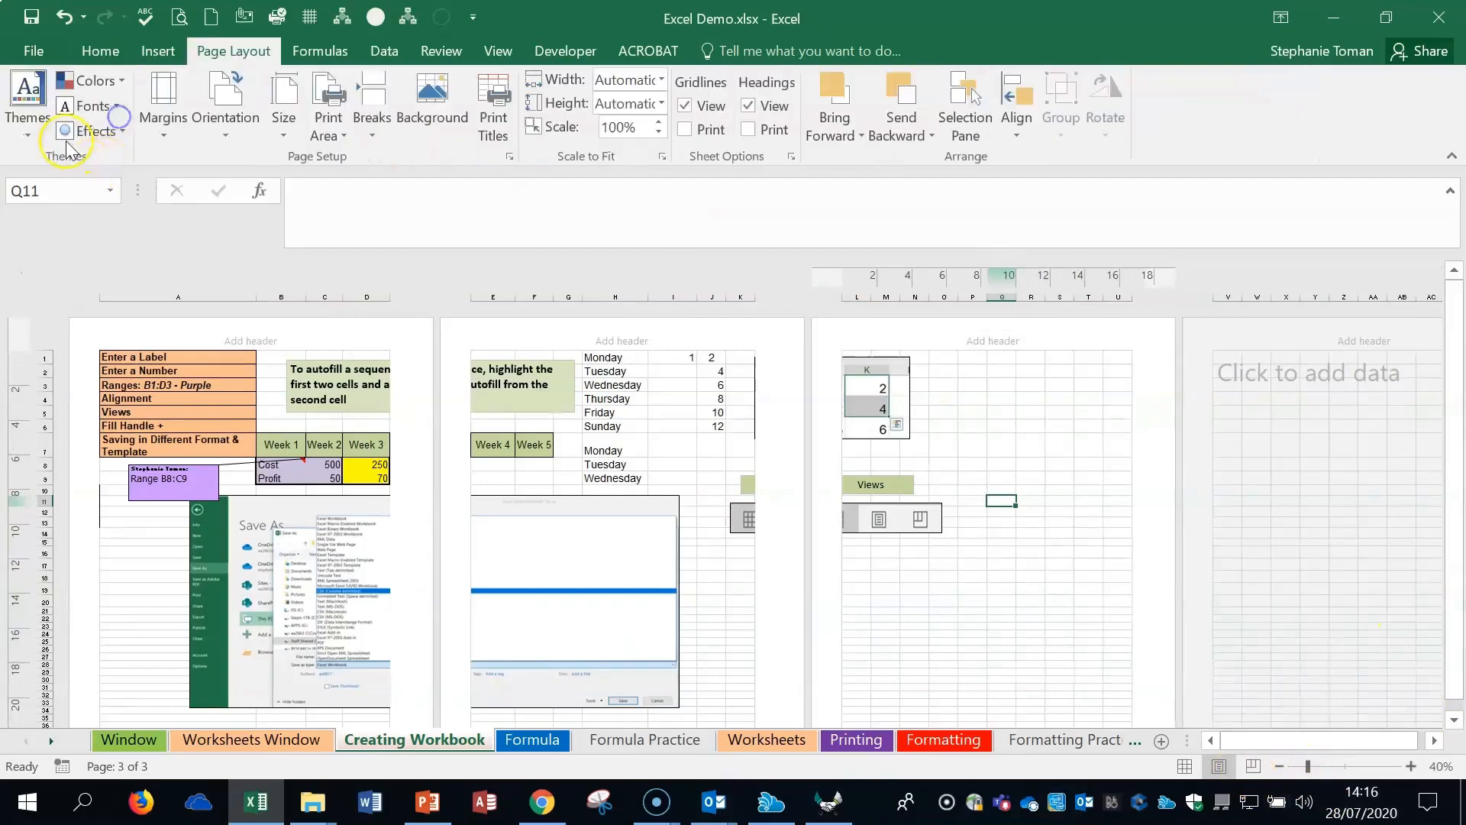
pyautogui.click(226, 122)
pyautogui.click(255, 213)
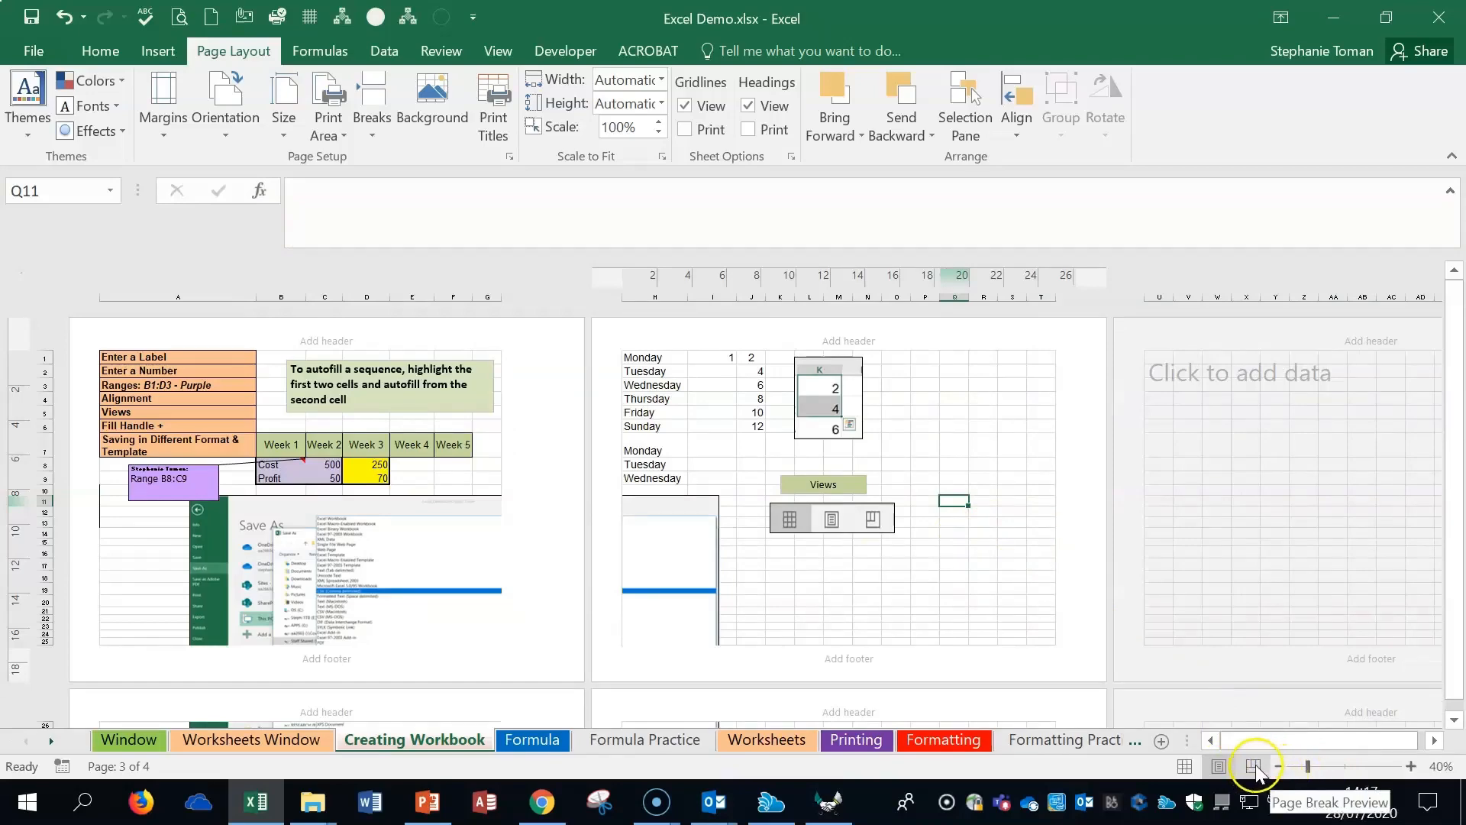
# In Page Break Preview, move the page break between columns G and H to the outer edge of column O, then return to Page Layout view
pyautogui.click(1251, 765)
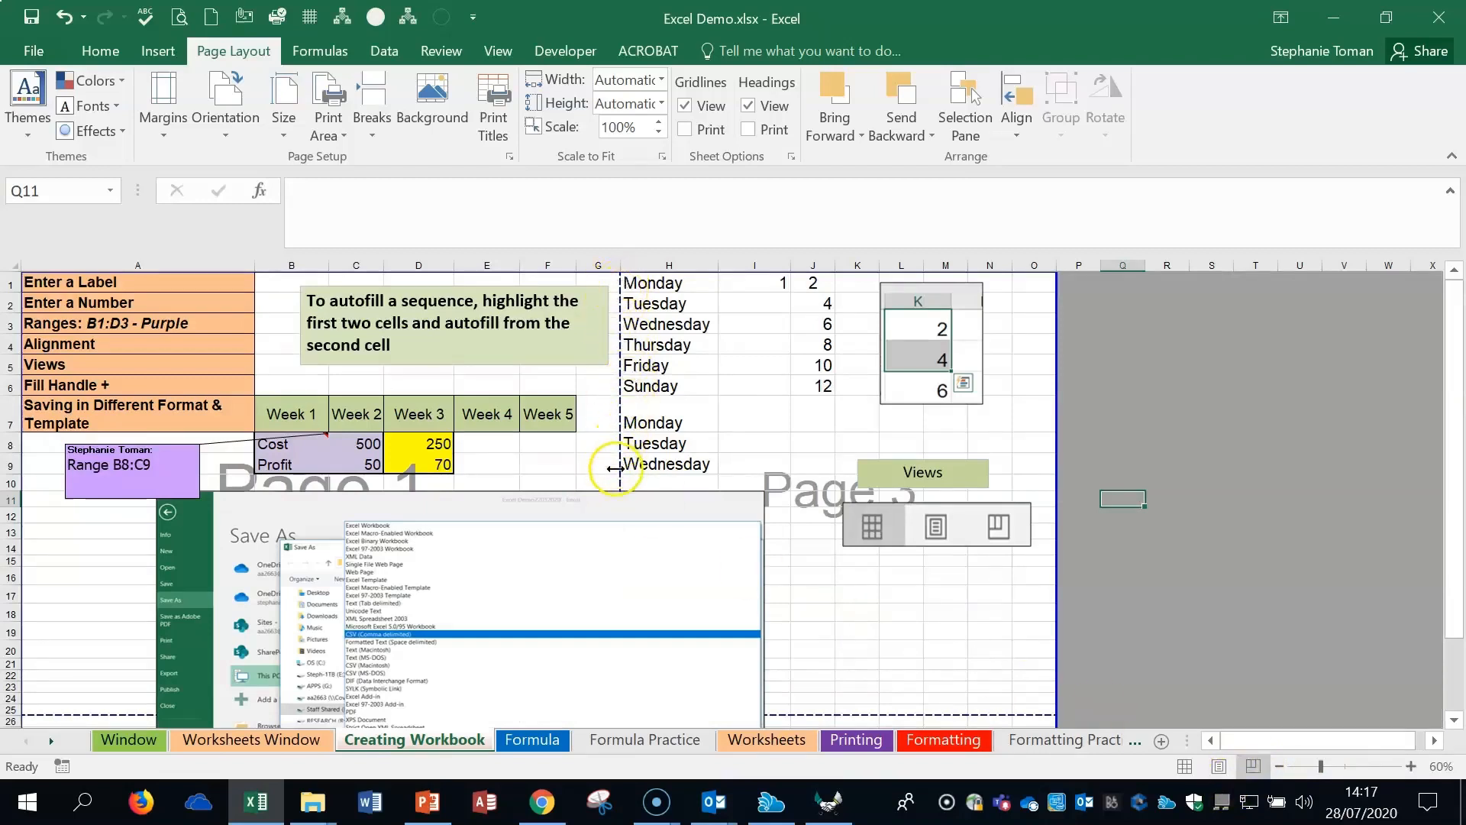
pyautogui.click(1047, 473)
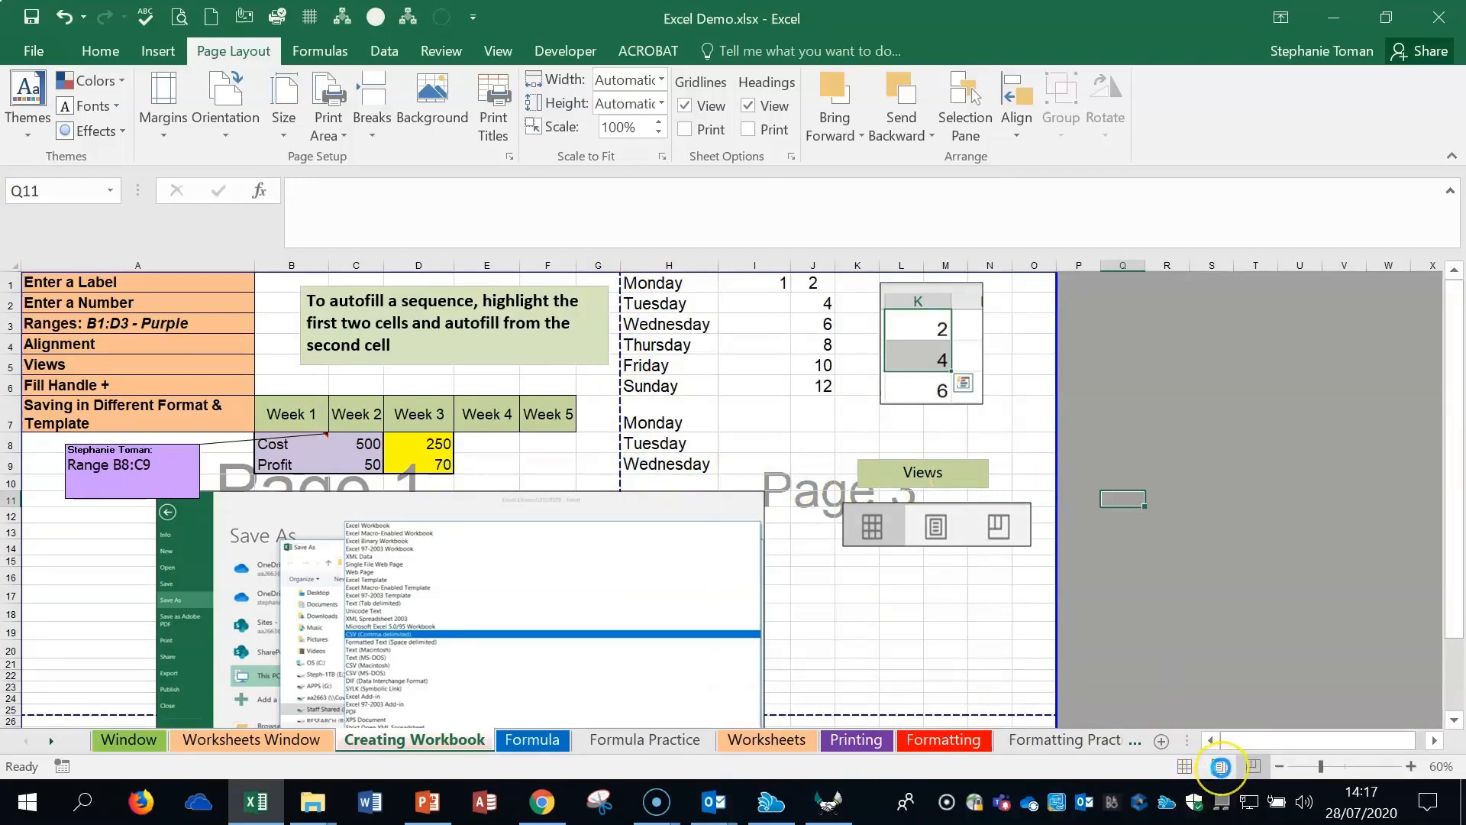
pyautogui.click(1220, 766)
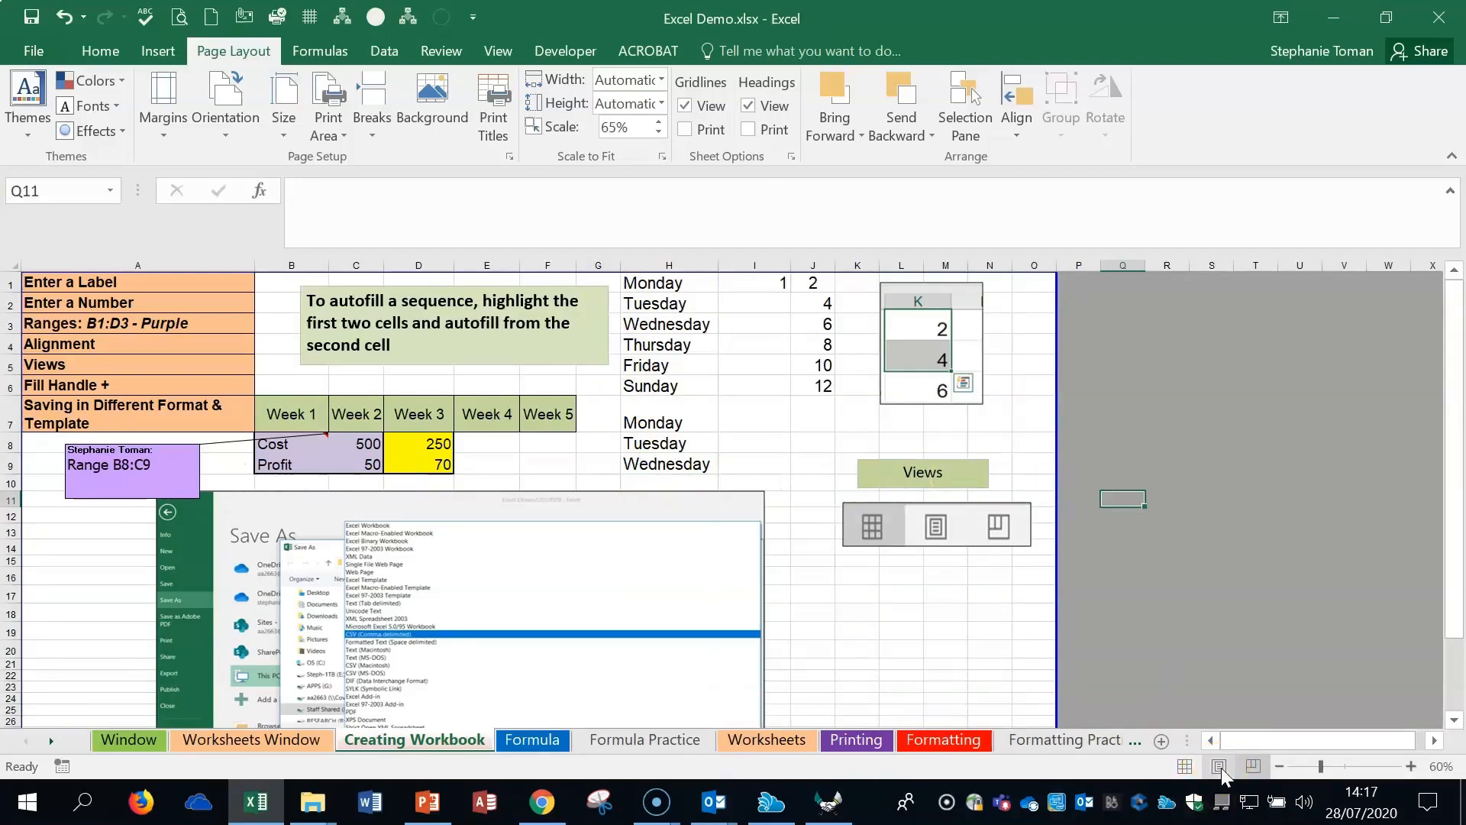